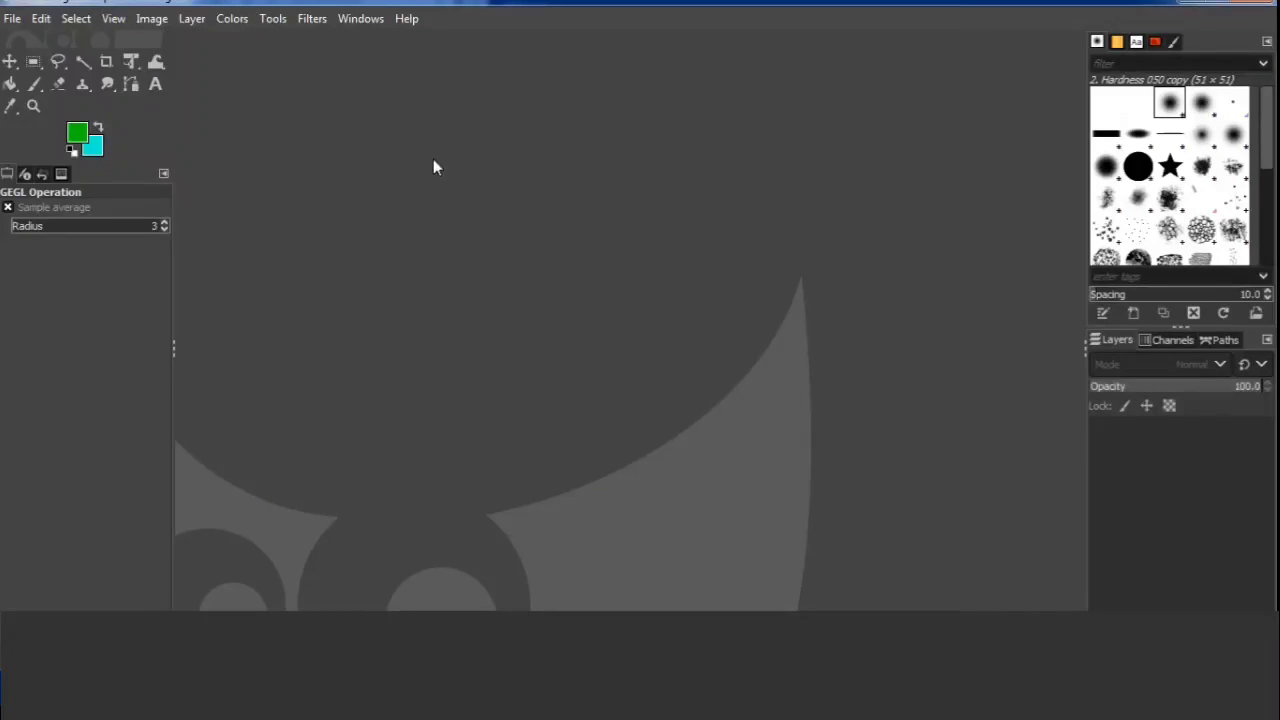
Create a new image 150 px wide and 150 px high.
left_click(15, 22)
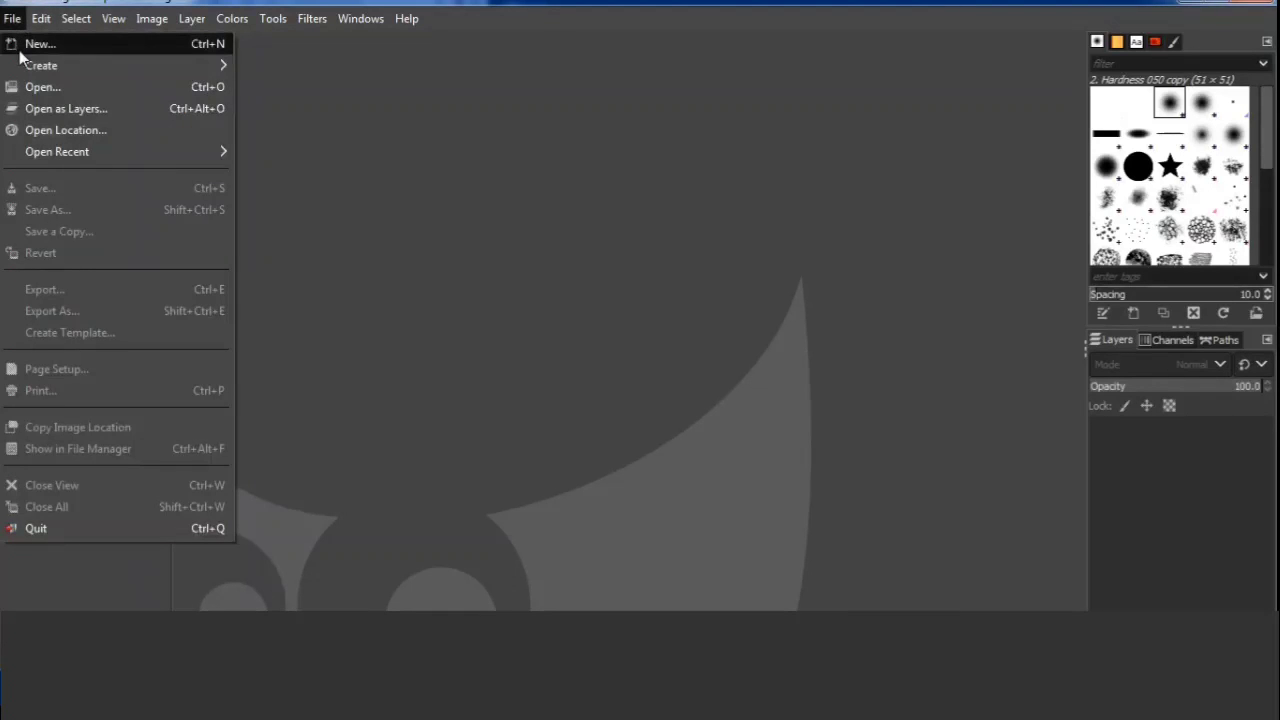
left_click(19, 49)
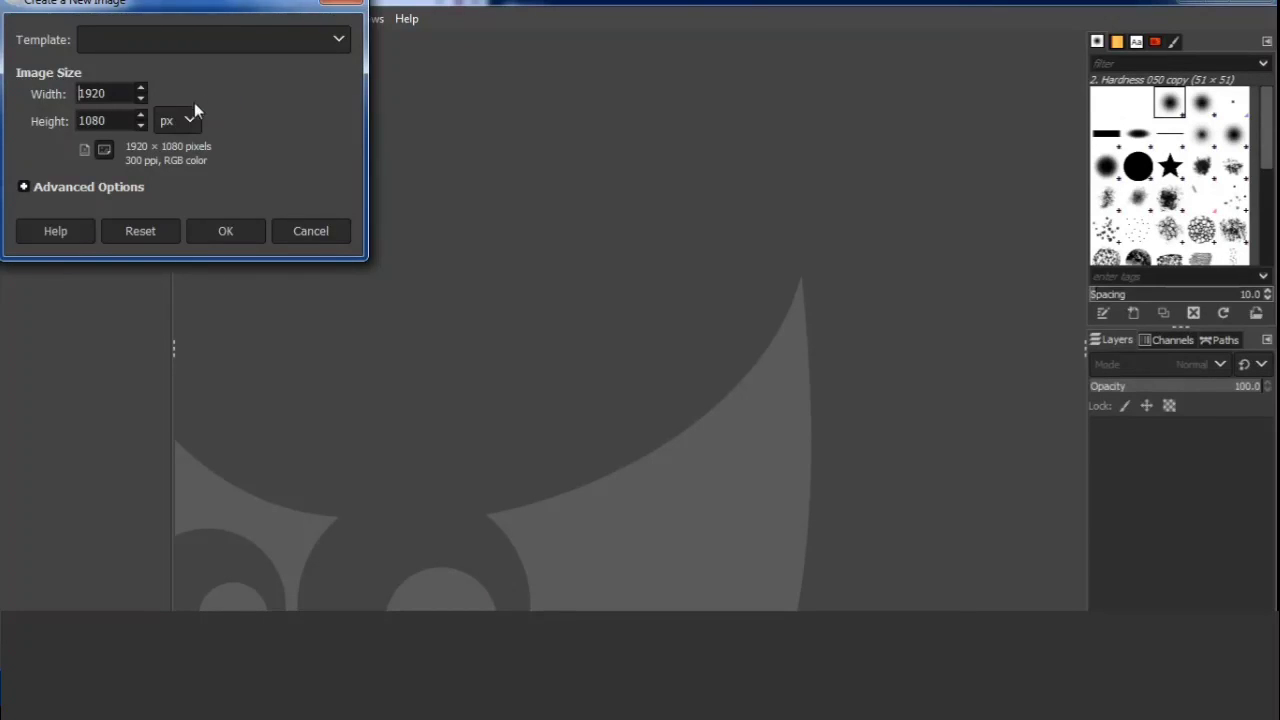
left_click(121, 93)
left_click_drag(121, 93, 32, 92)
type("150")
left_click_drag(125, 121, 64, 121)
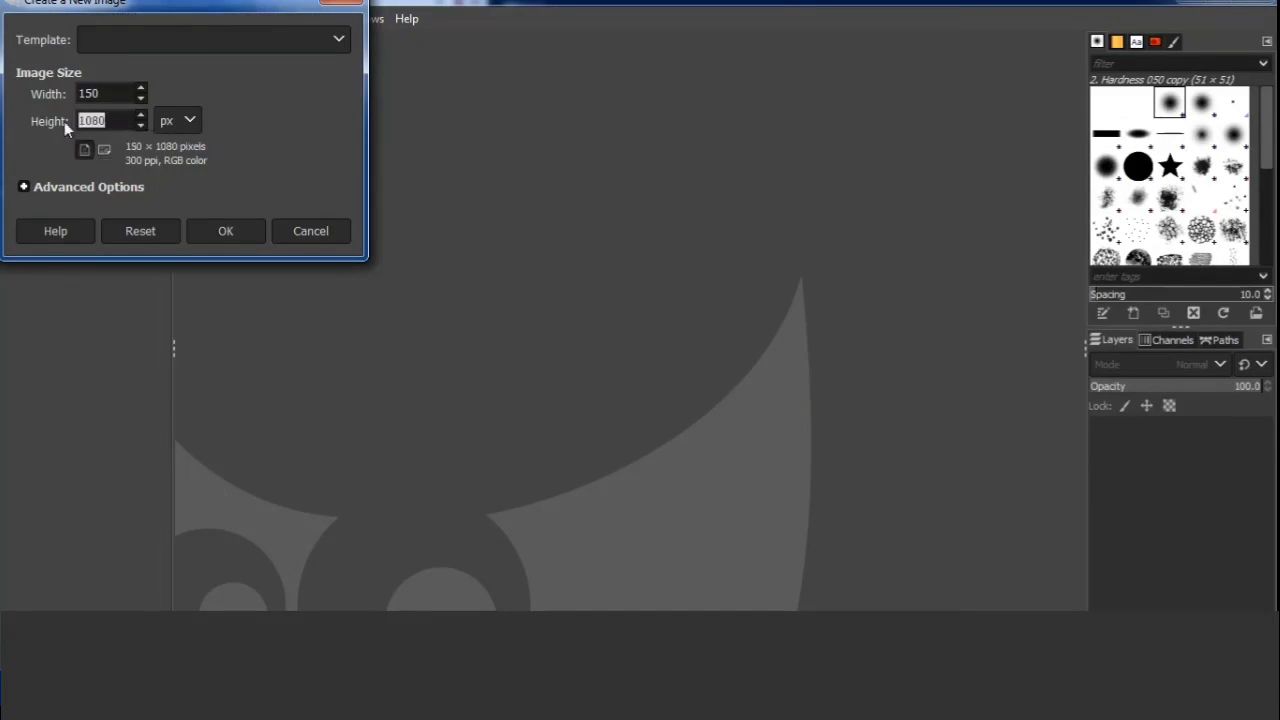
type("150")
left_click(249, 232)
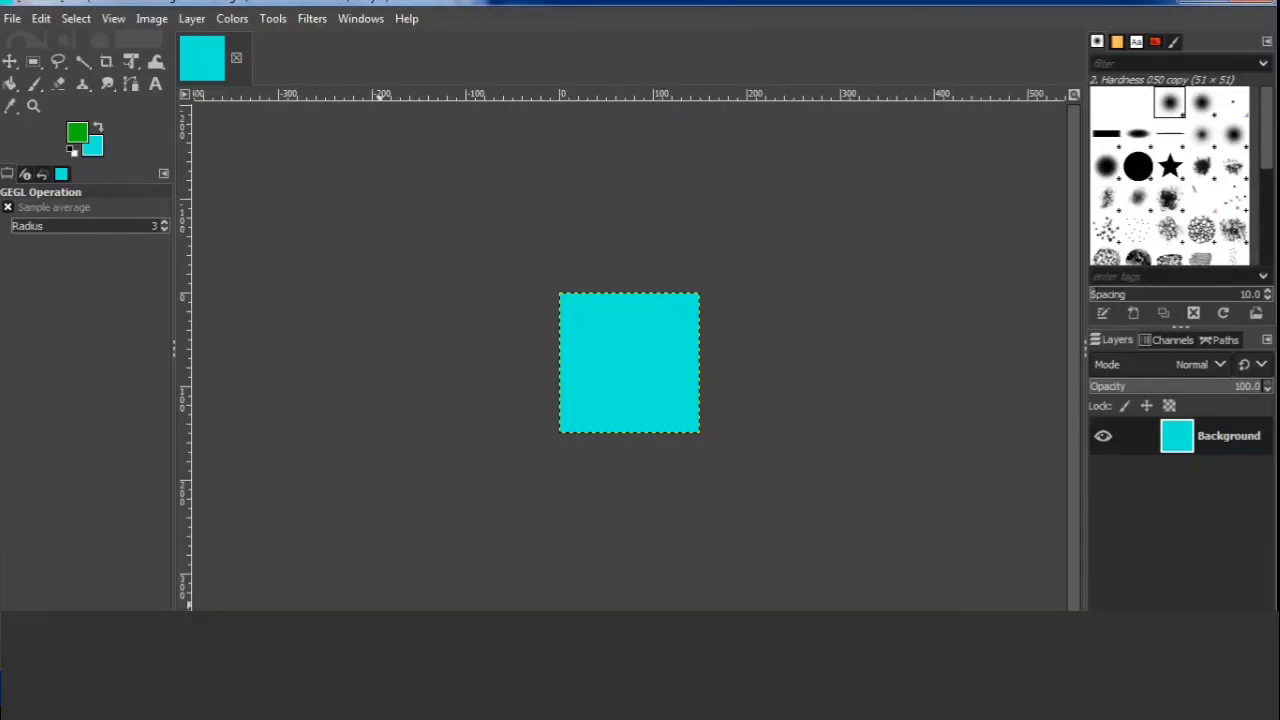
Open cat 1.jpg from the Desktop folder as a new layer in the image.
left_click(328, 650)
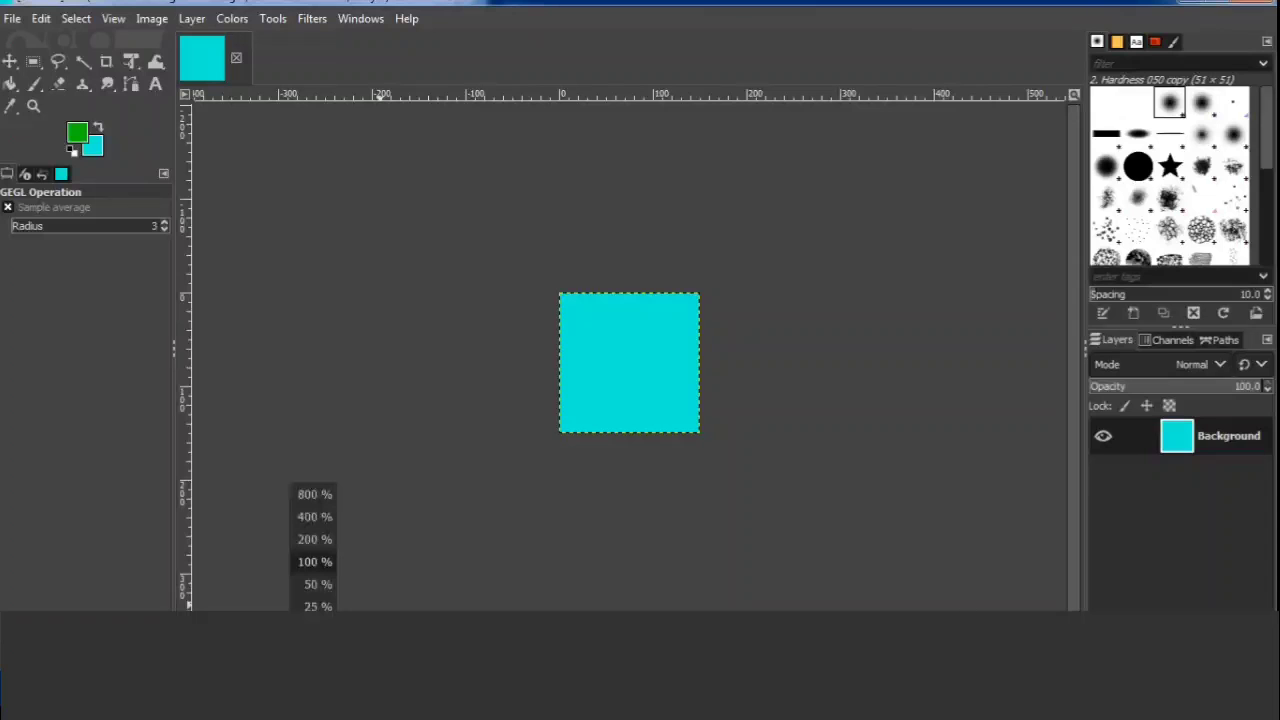
left_click(312, 542)
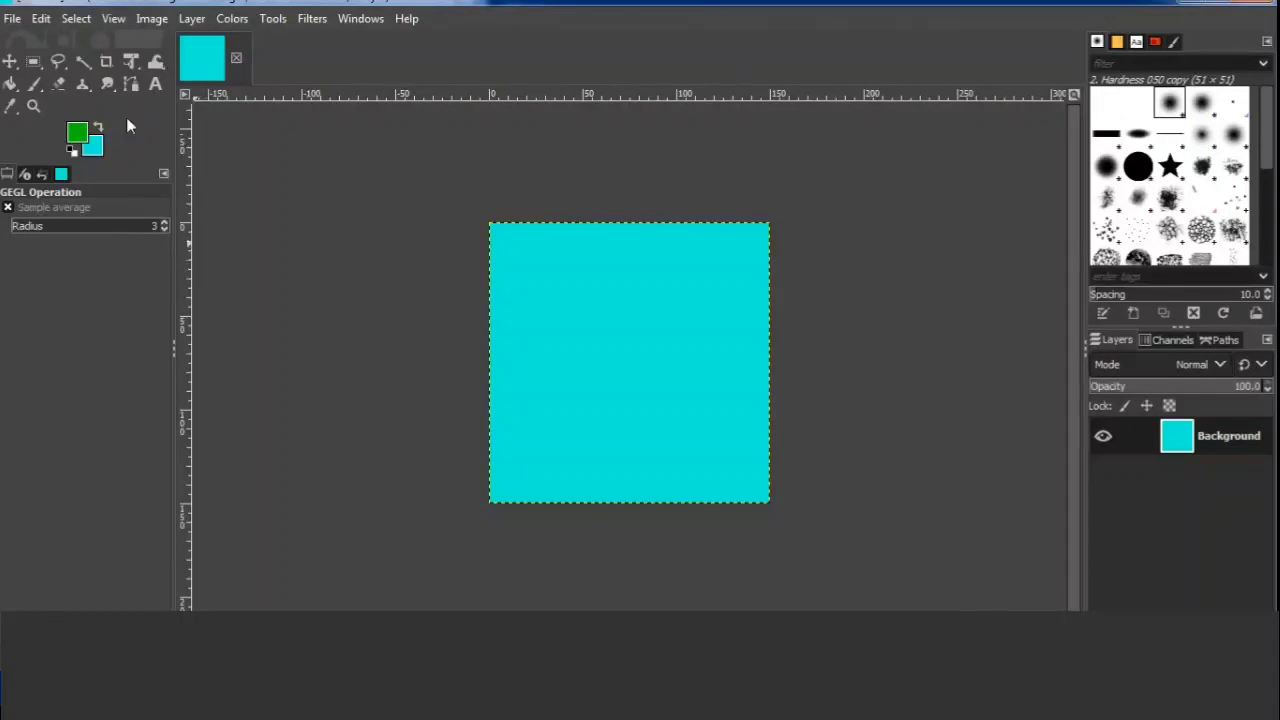
left_click(14, 19)
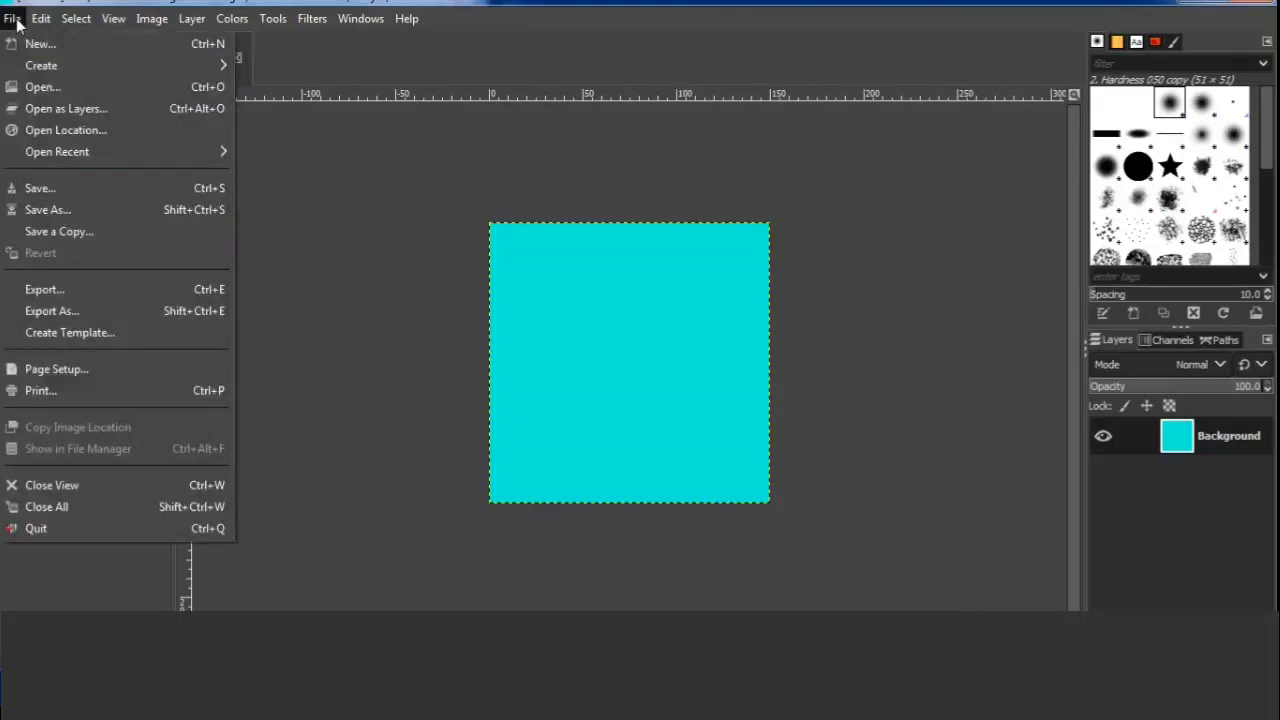
left_click(54, 109)
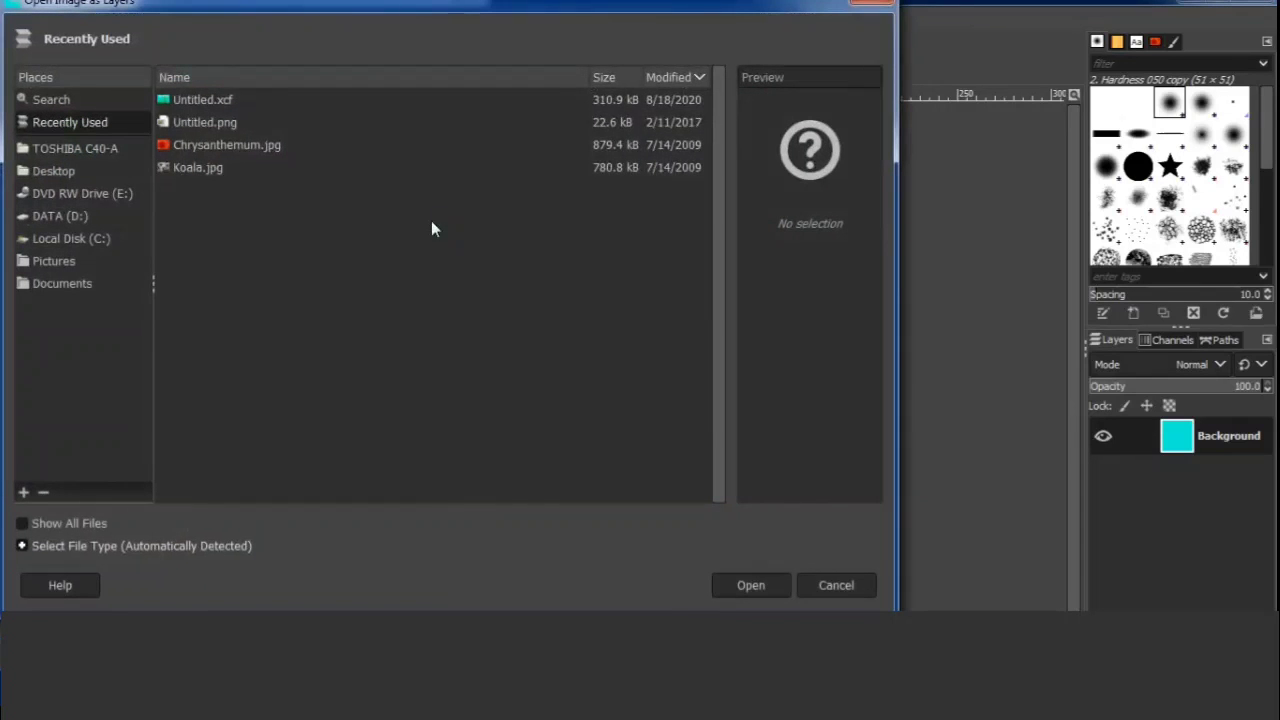
left_click(55, 171)
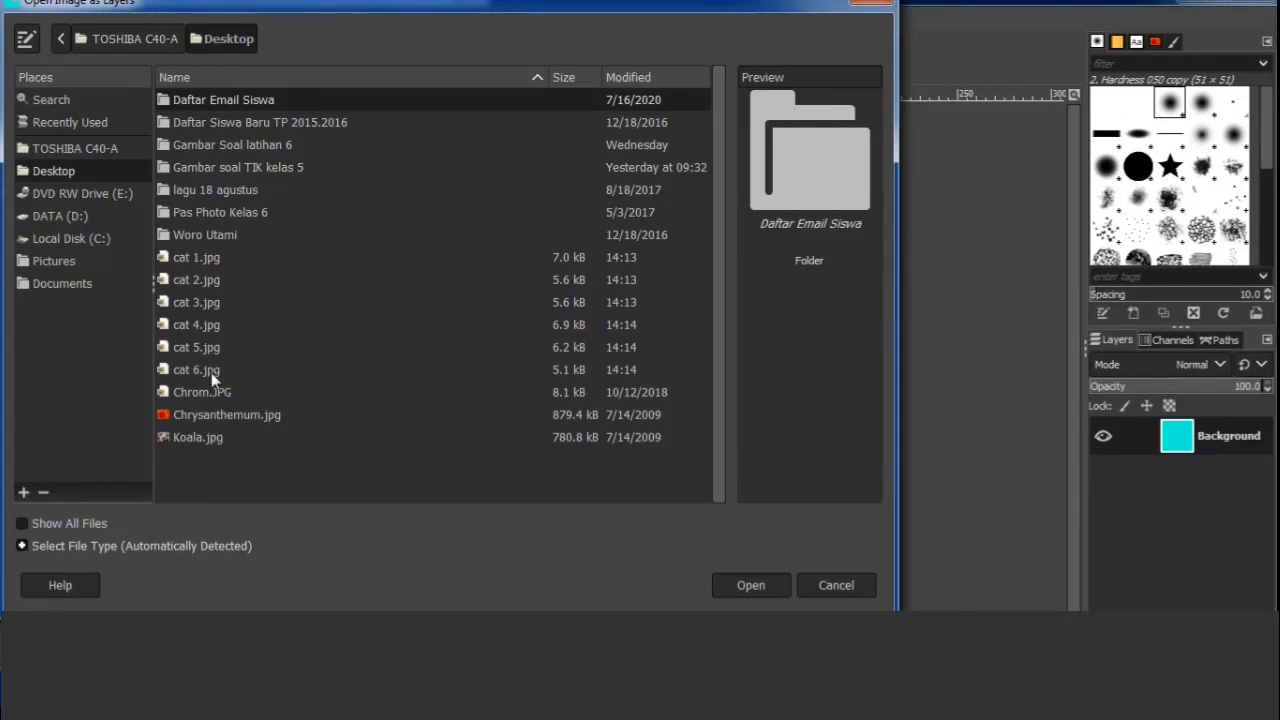
left_click(187, 259)
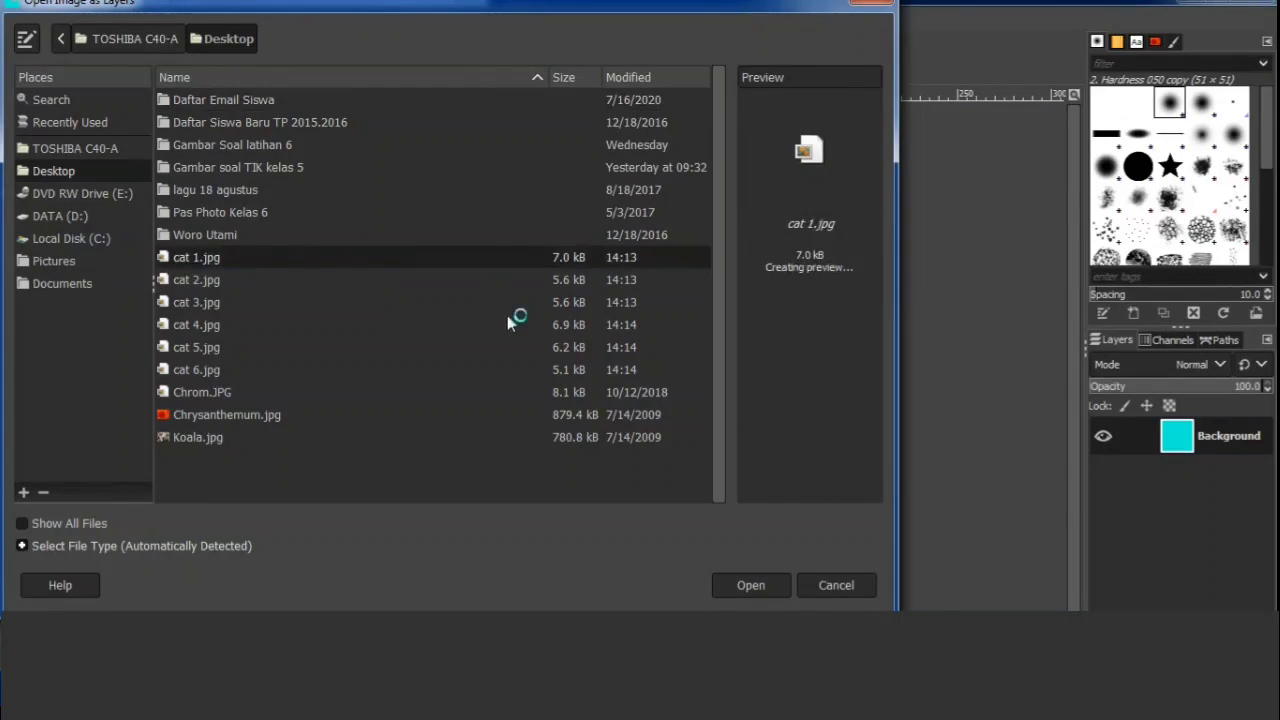
left_click(761, 586)
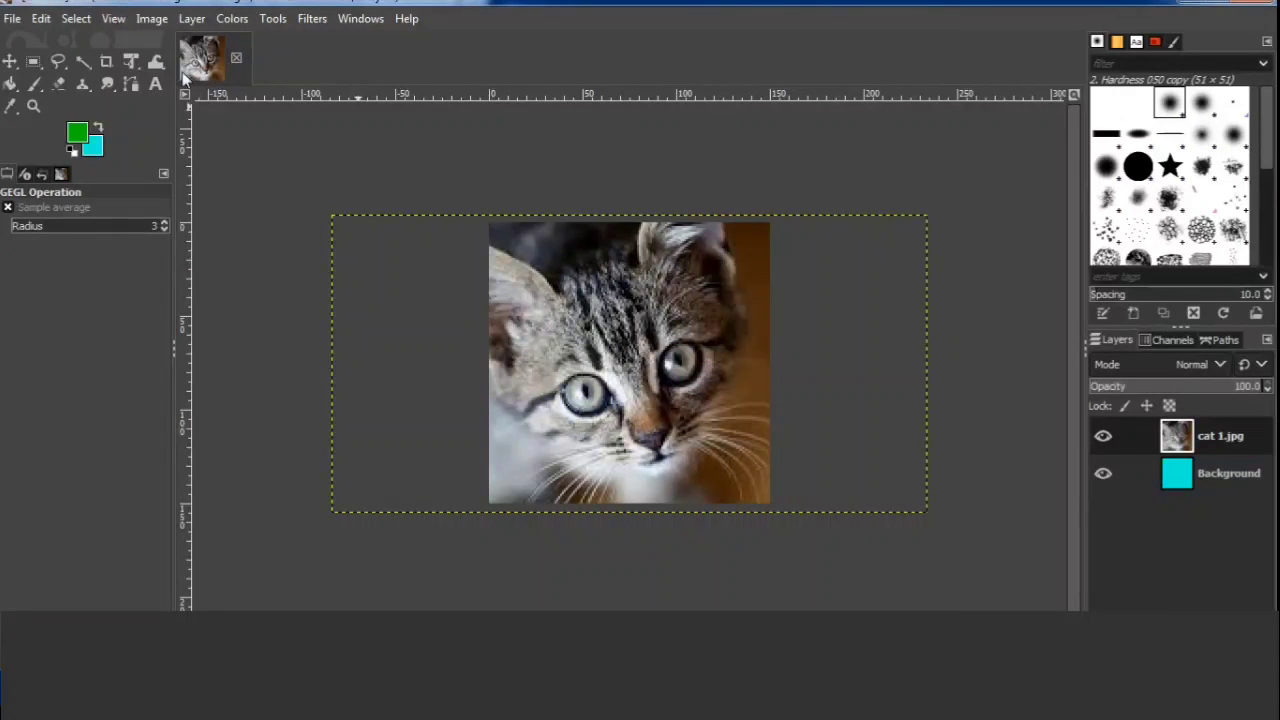
Scale the cat 1.jpg layer proportionally to 301 × 150 px and position it to cover the canvas height.
left_click(133, 67)
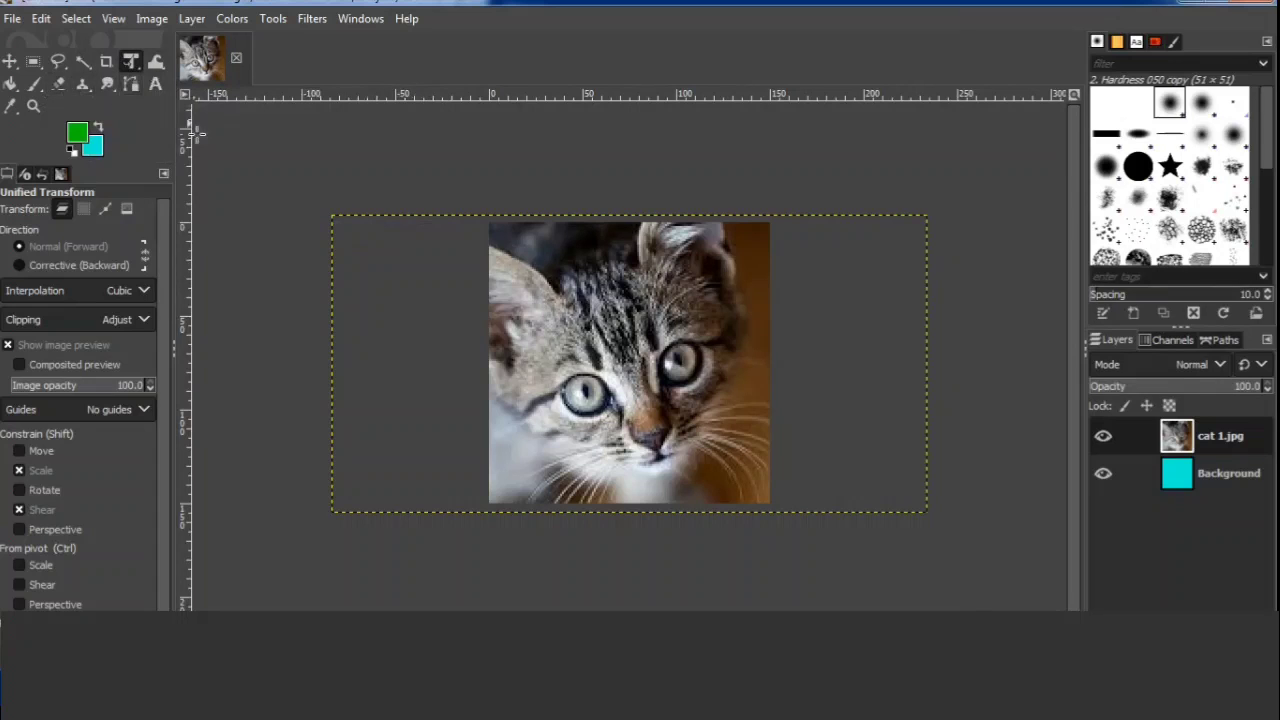
key("shift")
key("shift+s")
left_click(203, 143)
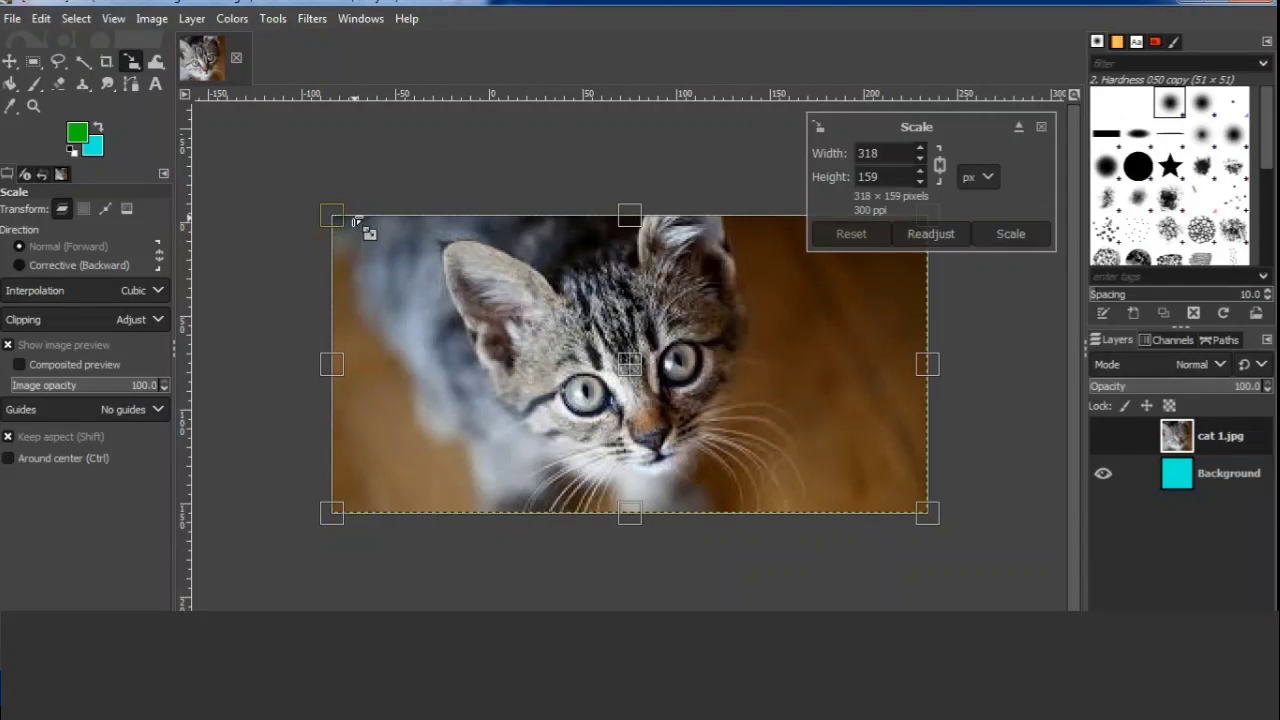
left_click_drag(337, 217, 418, 248)
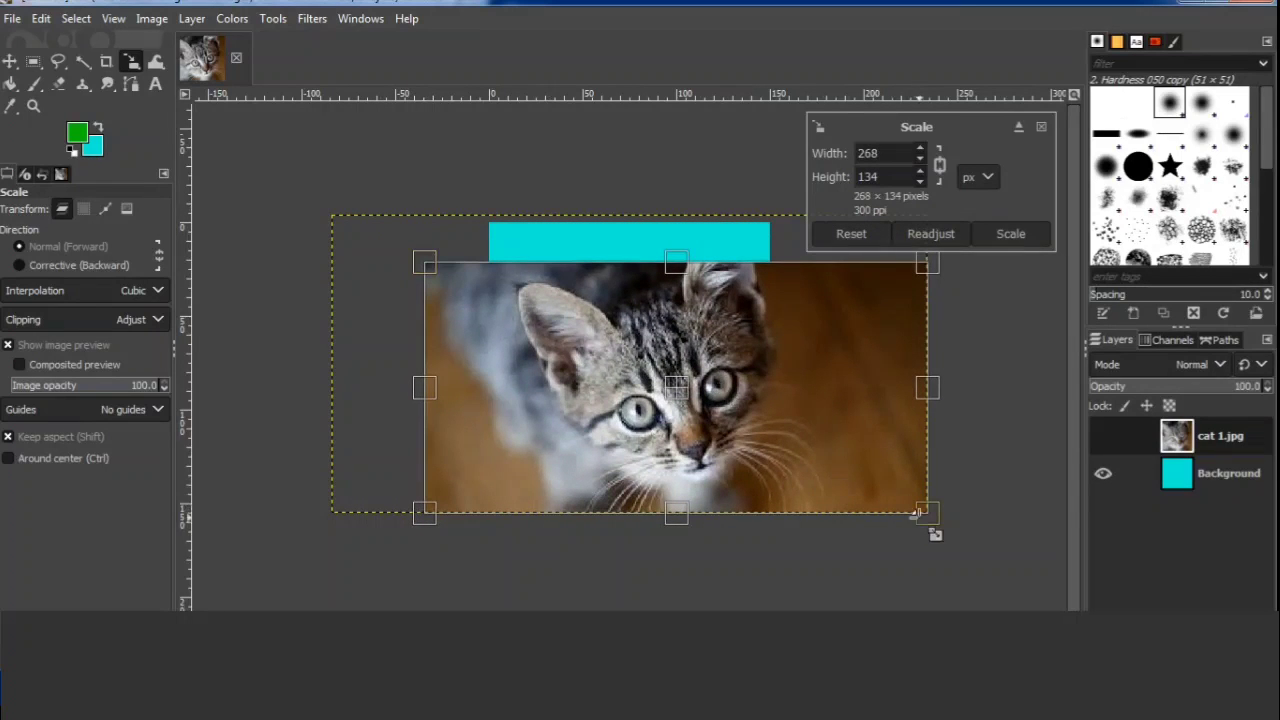
left_click_drag(936, 528, 881, 468)
left_click_drag(739, 429, 642, 358)
left_click_drag(640, 466, 631, 520)
left_click_drag(616, 381, 632, 381)
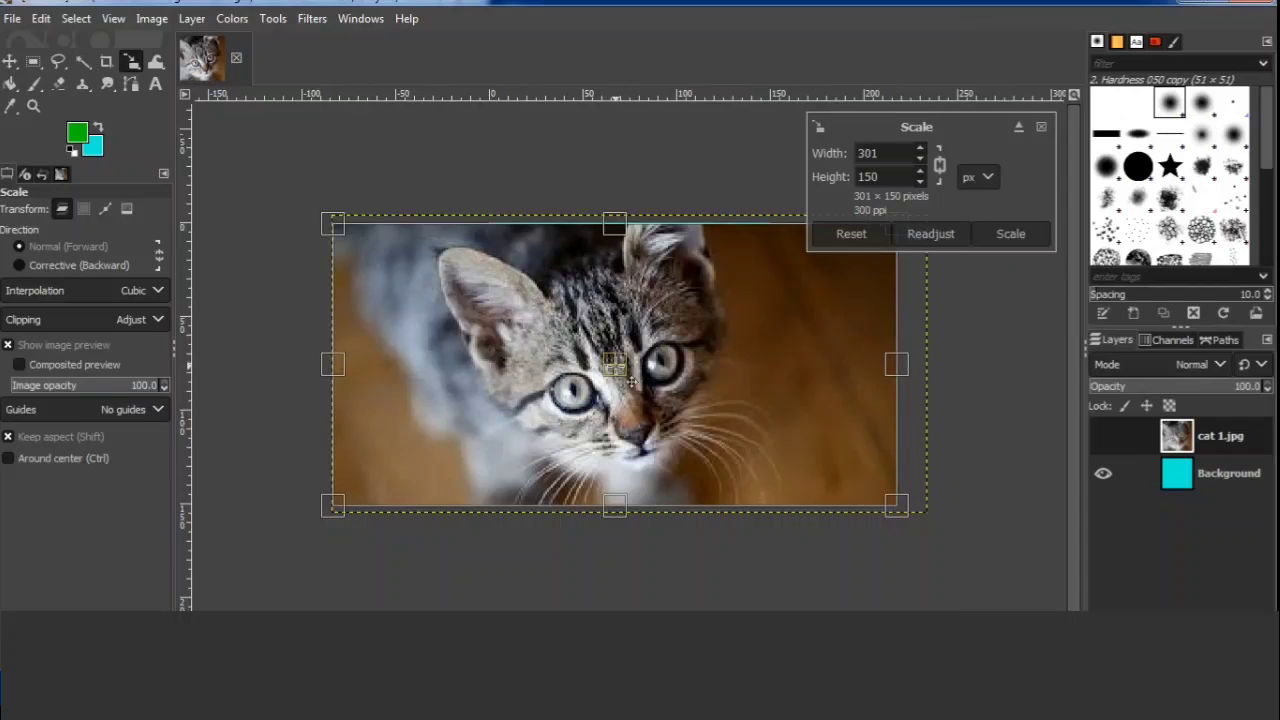
left_click(1010, 234)
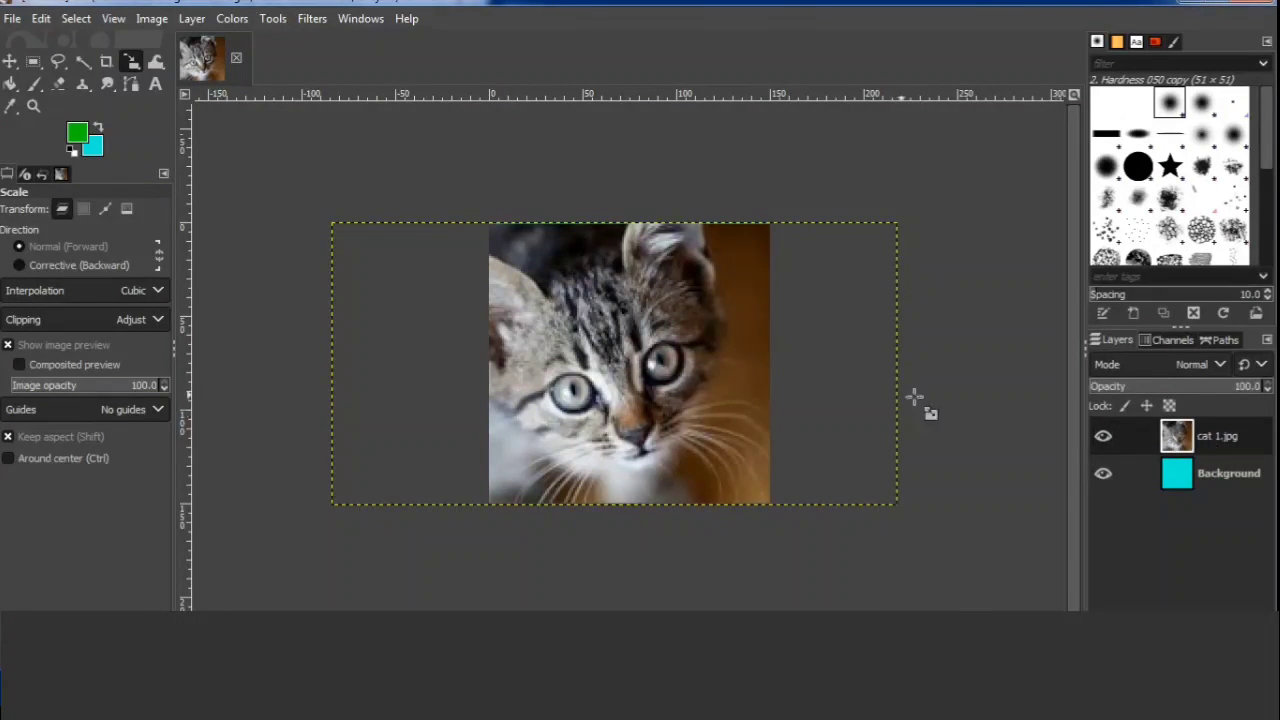
Open cat 2.jpg from the Desktop folder as a new layer.
left_click(12, 19)
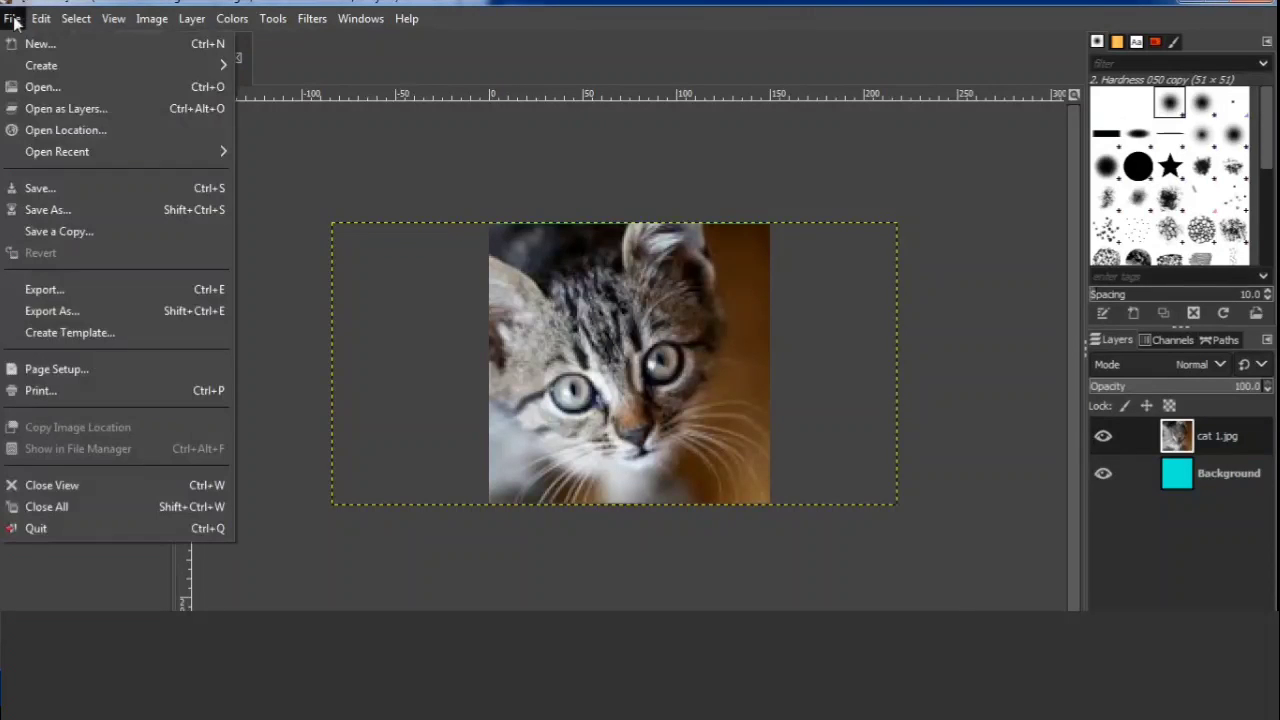
left_click(70, 110)
left_click(197, 279)
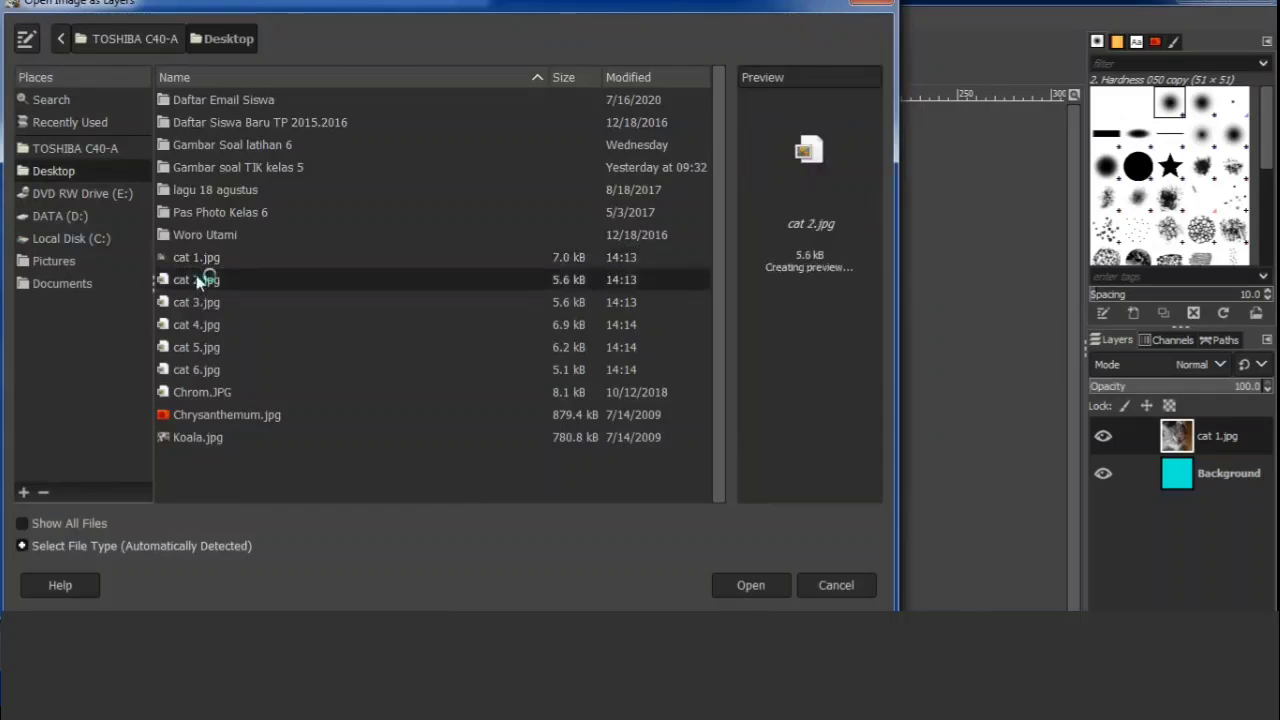
left_click(743, 586)
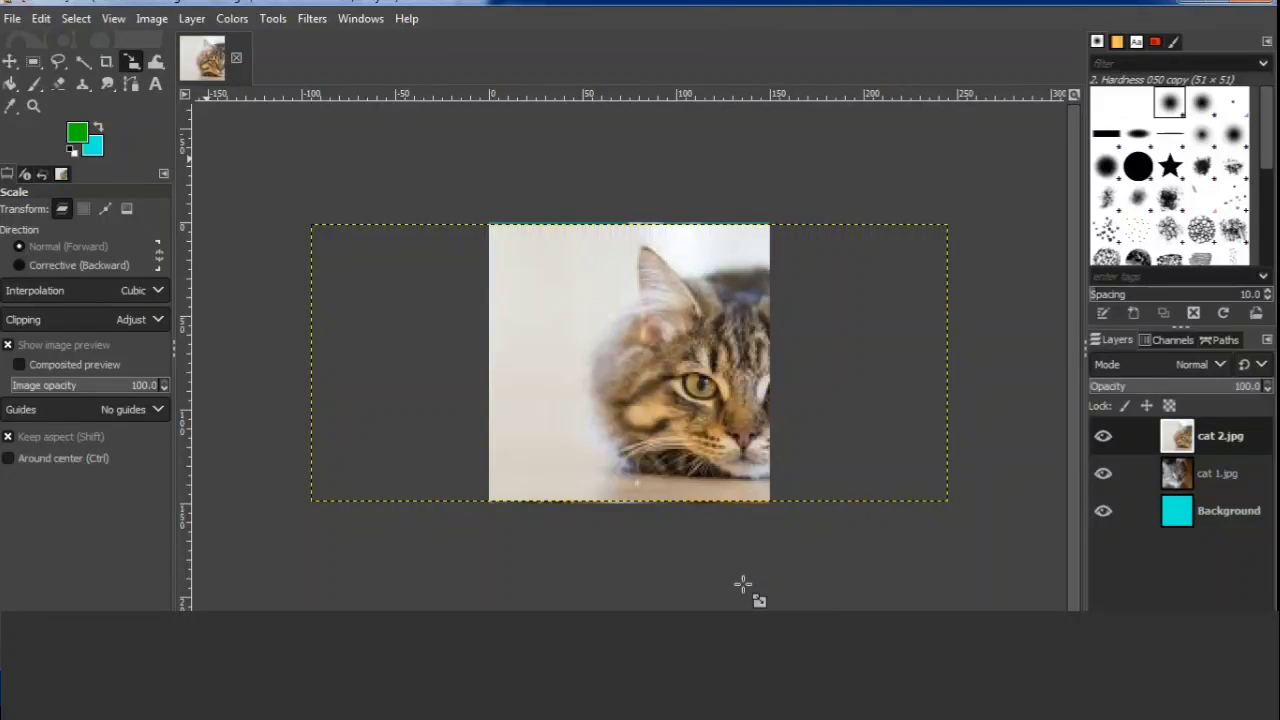
Shift the cat 2.jpg layer left with the Scale tool so the cat's face is centred on the canvas.
left_click(743, 586)
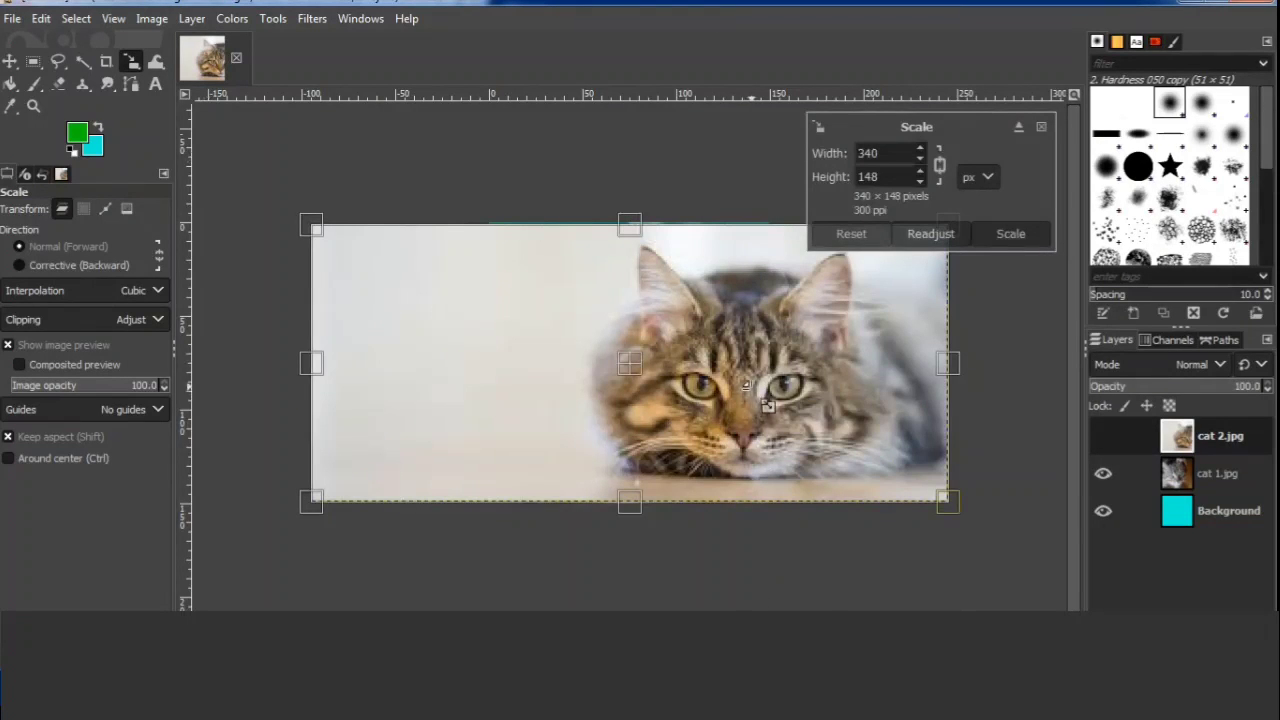
left_click_drag(652, 385, 544, 388)
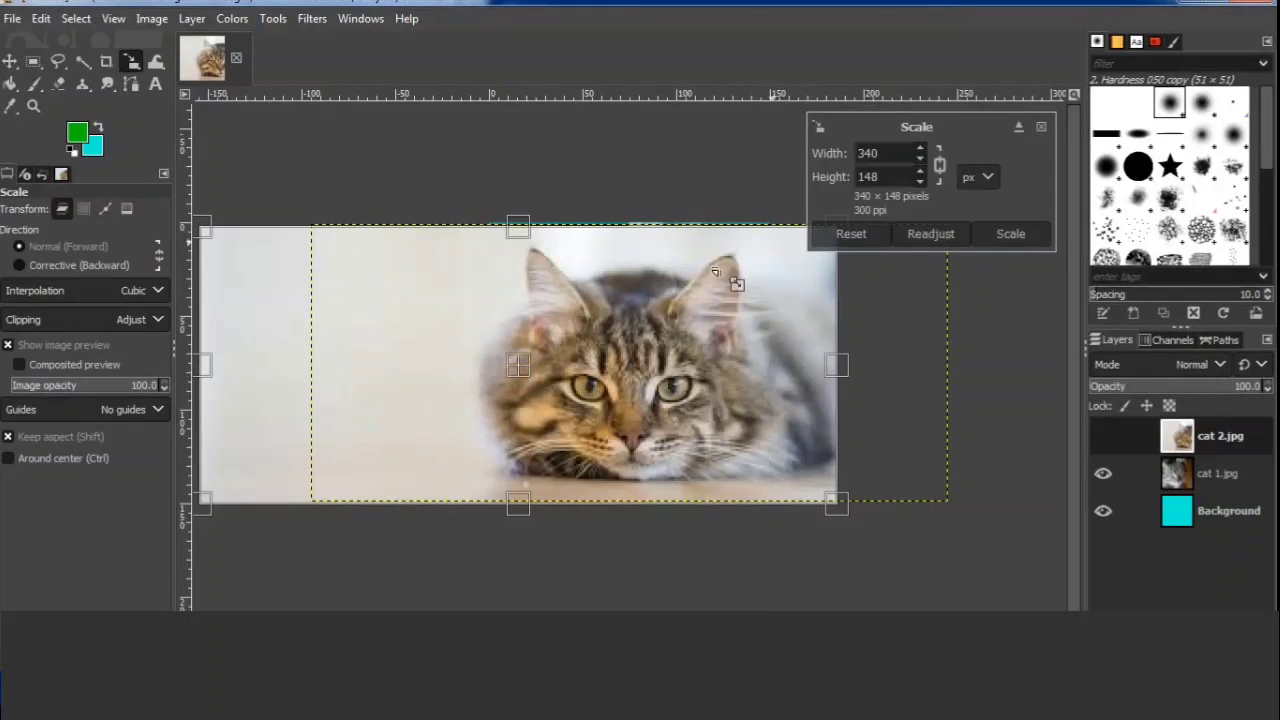
left_click(1011, 234)
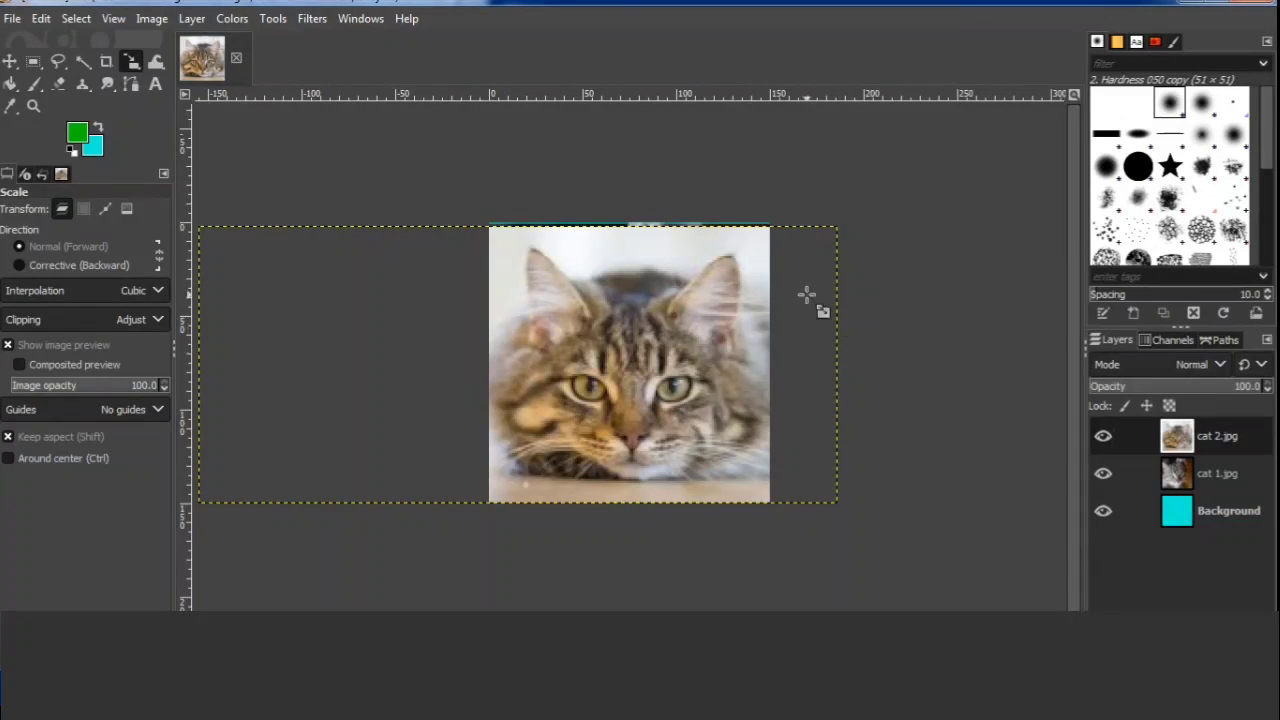
left_click(12, 19)
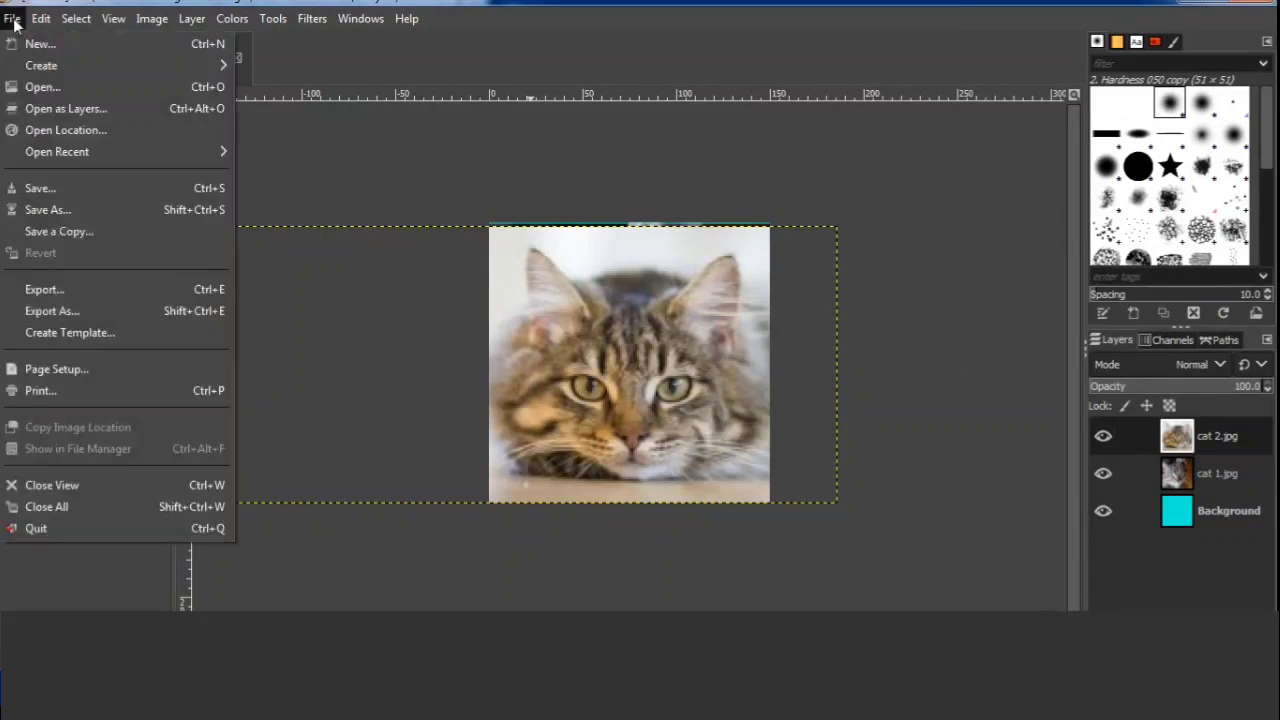
left_click(464, 187)
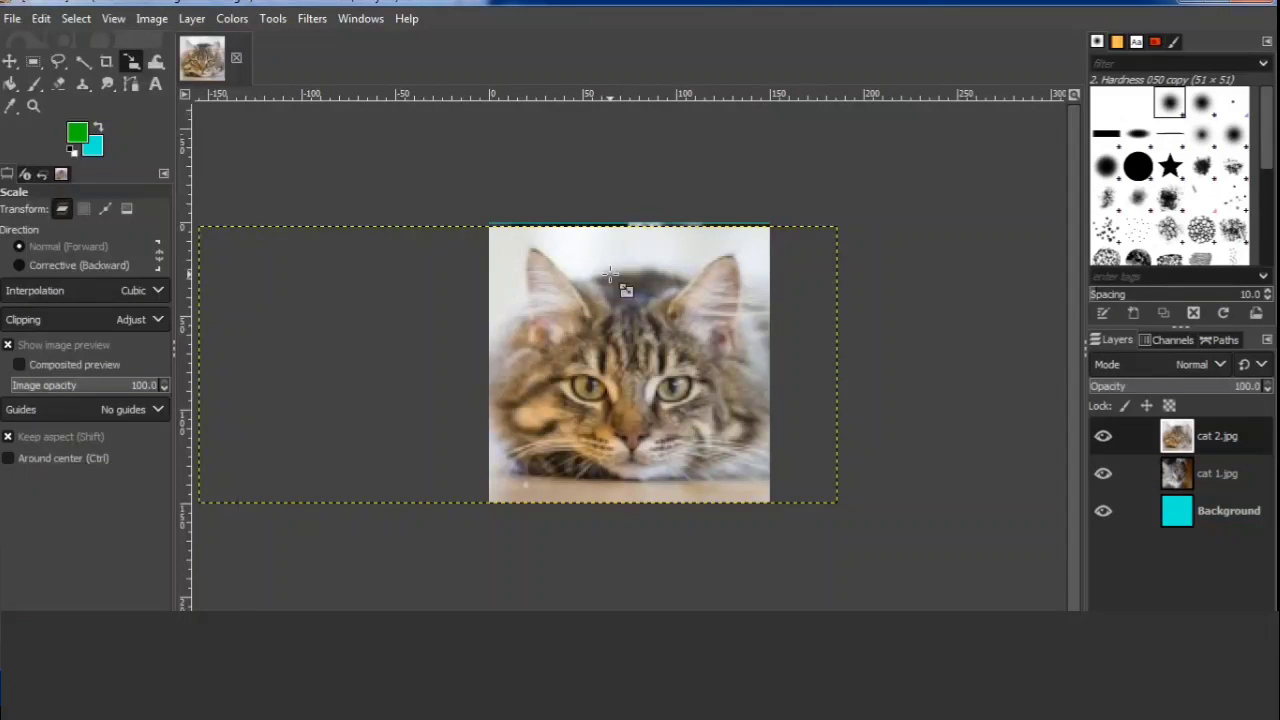
Scale the cat 2.jpg layer proportionally to 350 × 152 px to cover the gap at the canvas's upper edge.
left_click(634, 353)
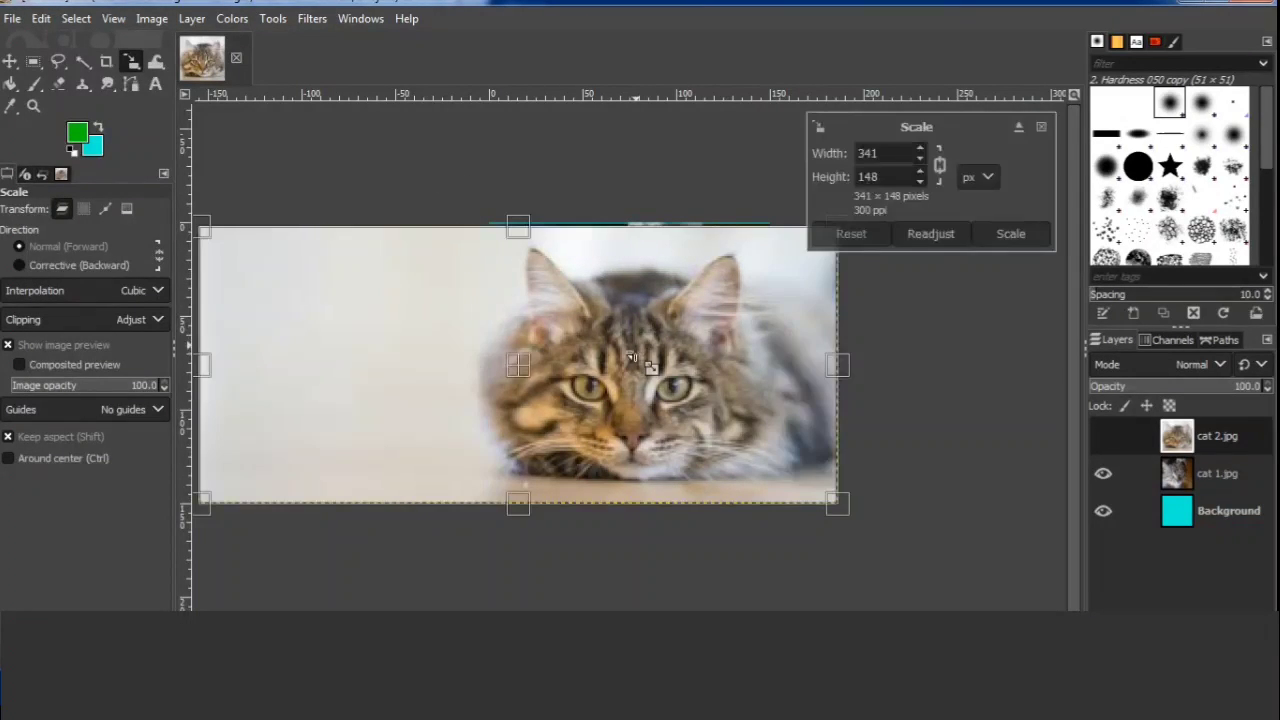
left_click_drag(528, 233, 529, 224)
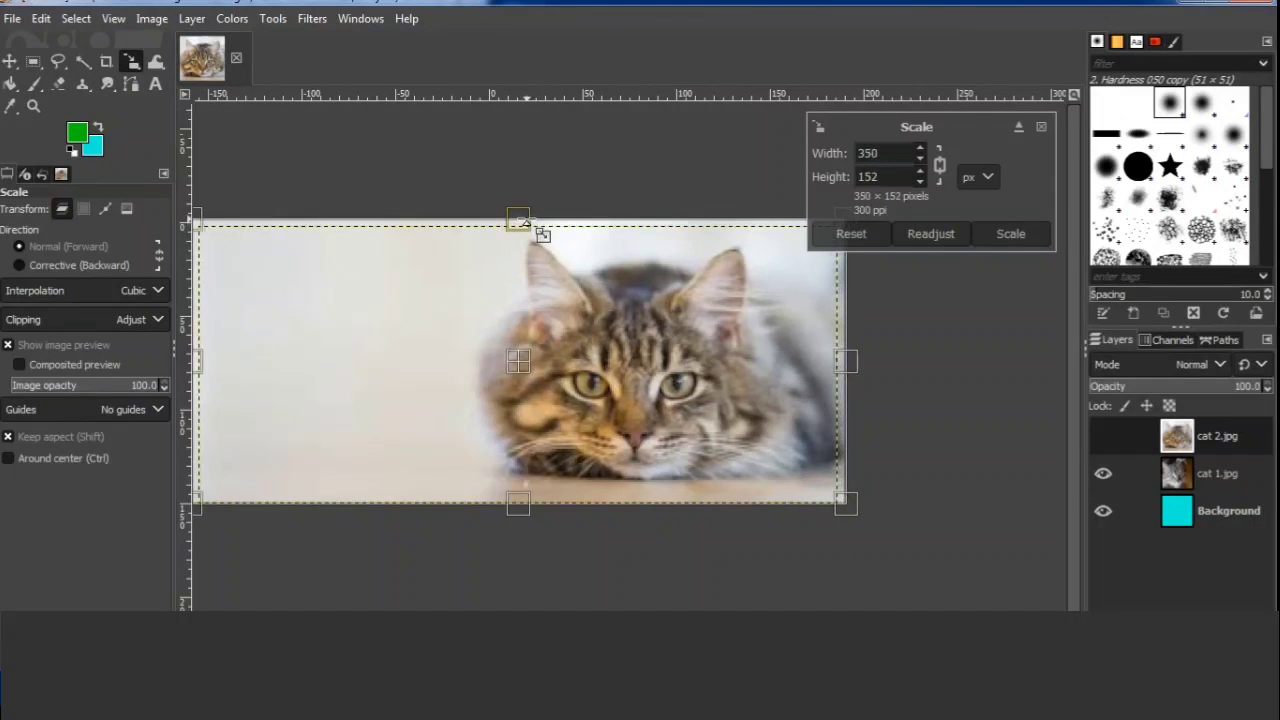
left_click(1022, 232)
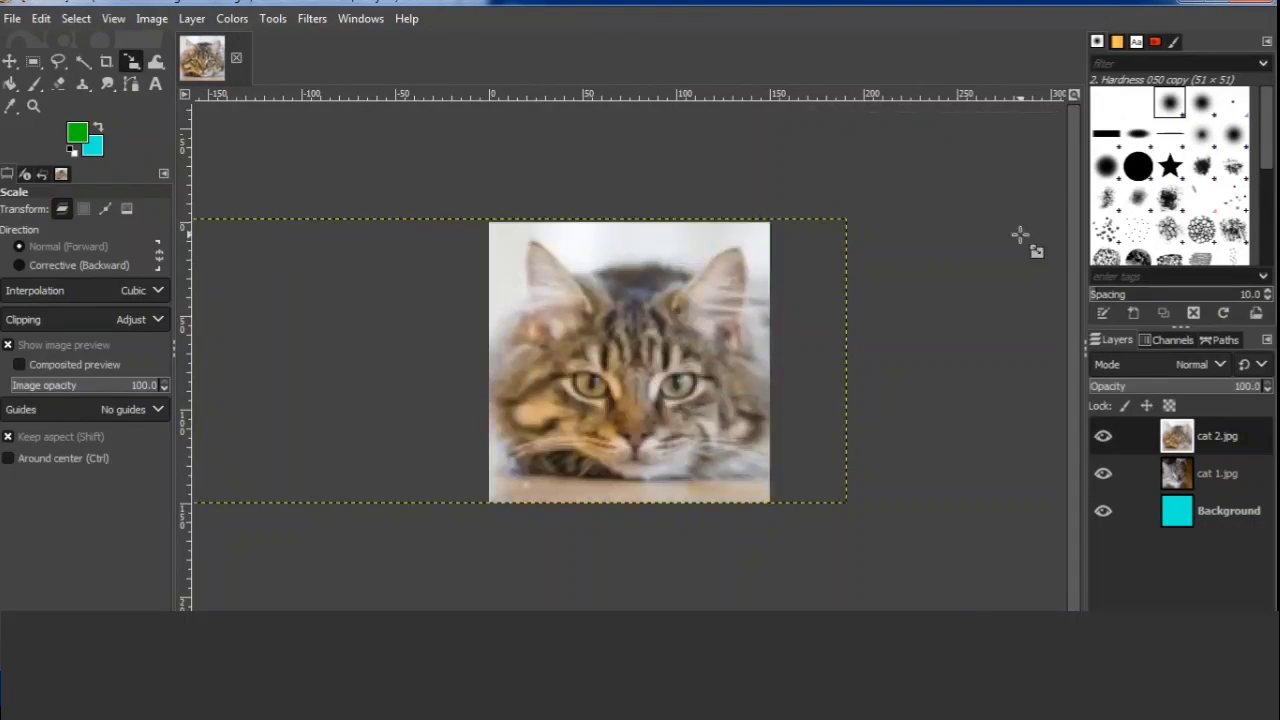
Open cat 3.jpg from the Desktop folder as a new layer.
left_click(16, 18)
left_click(62, 106)
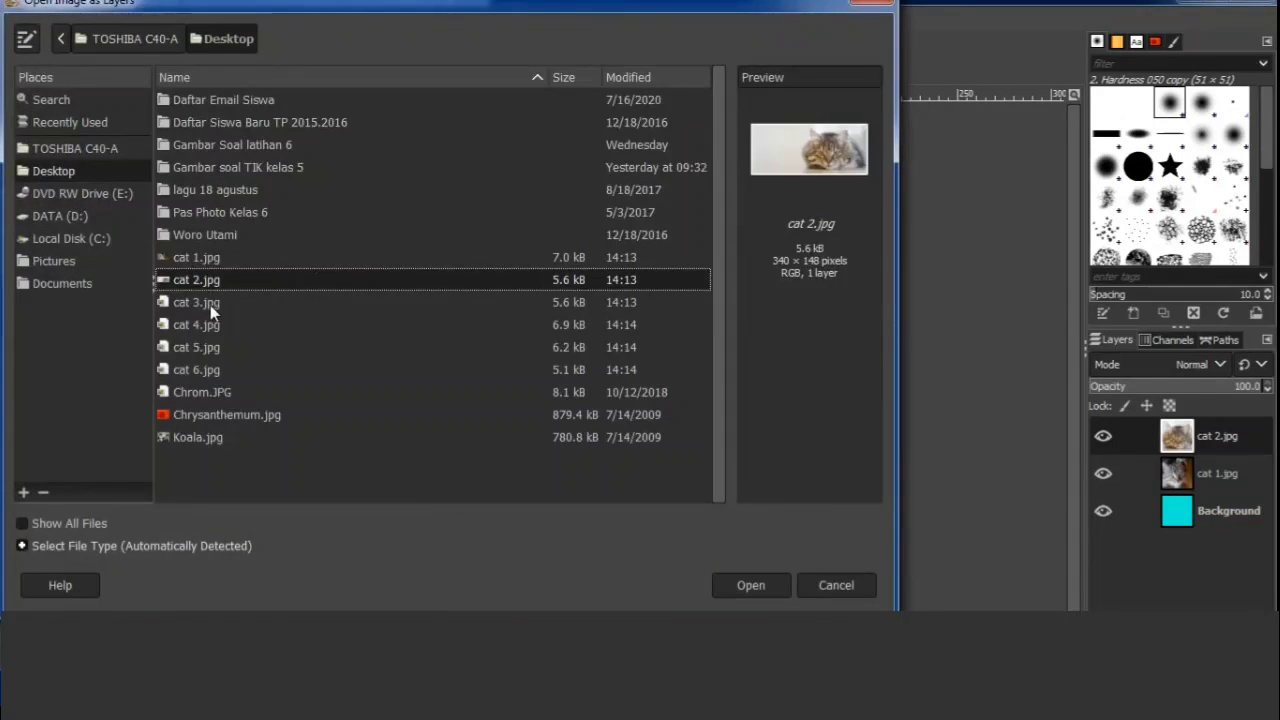
left_click(210, 304)
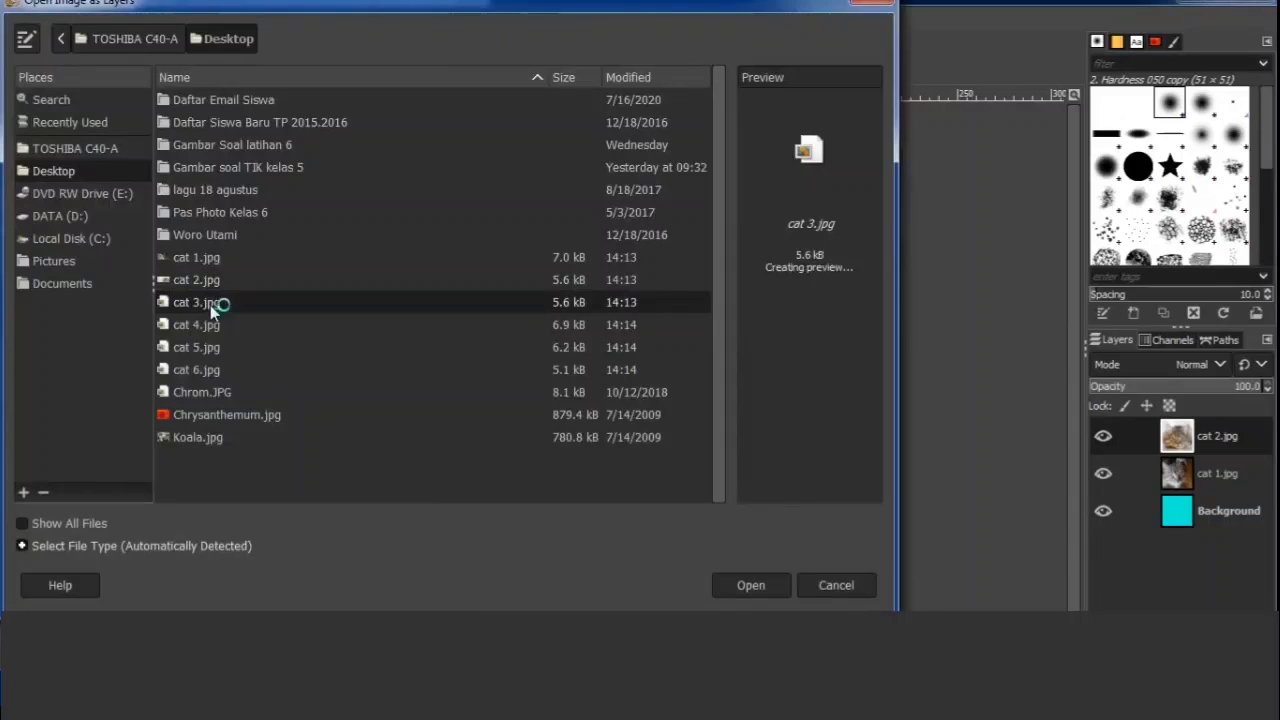
left_click(752, 587)
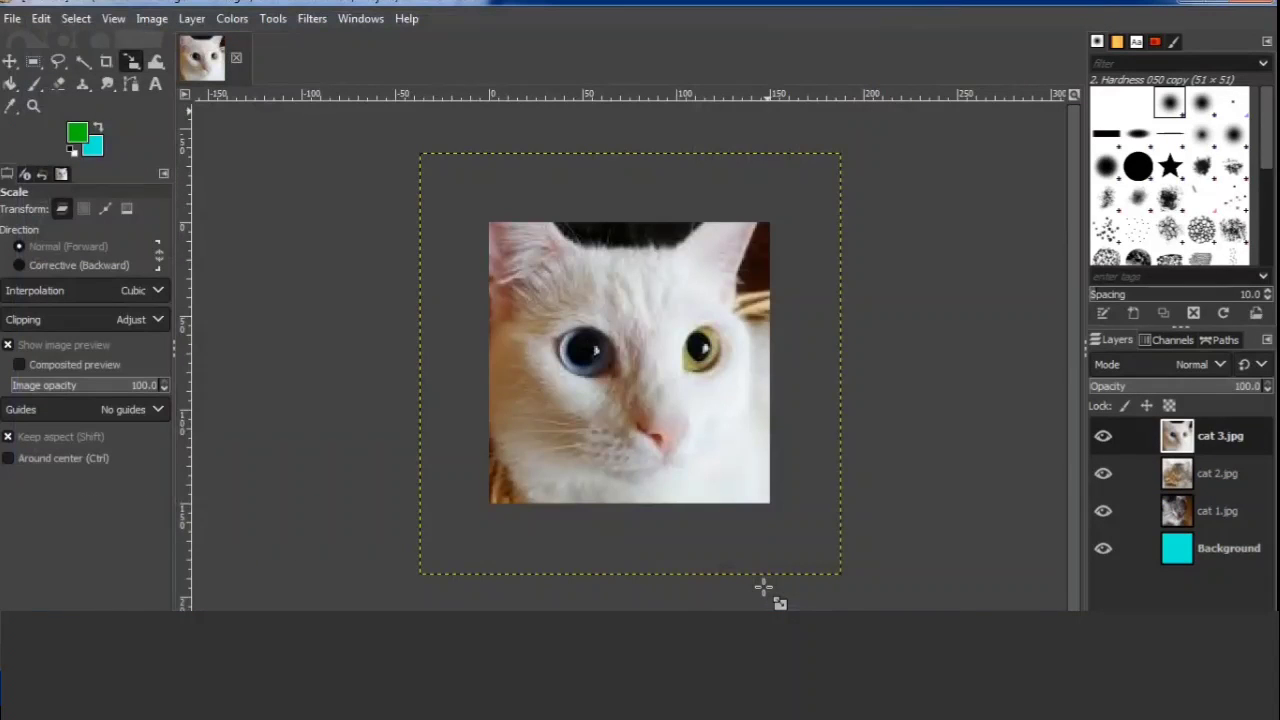
Scale the cat 3.jpg layer down proportionally to slightly larger than the canvas and position it to cover the canvas.
left_click(704, 483)
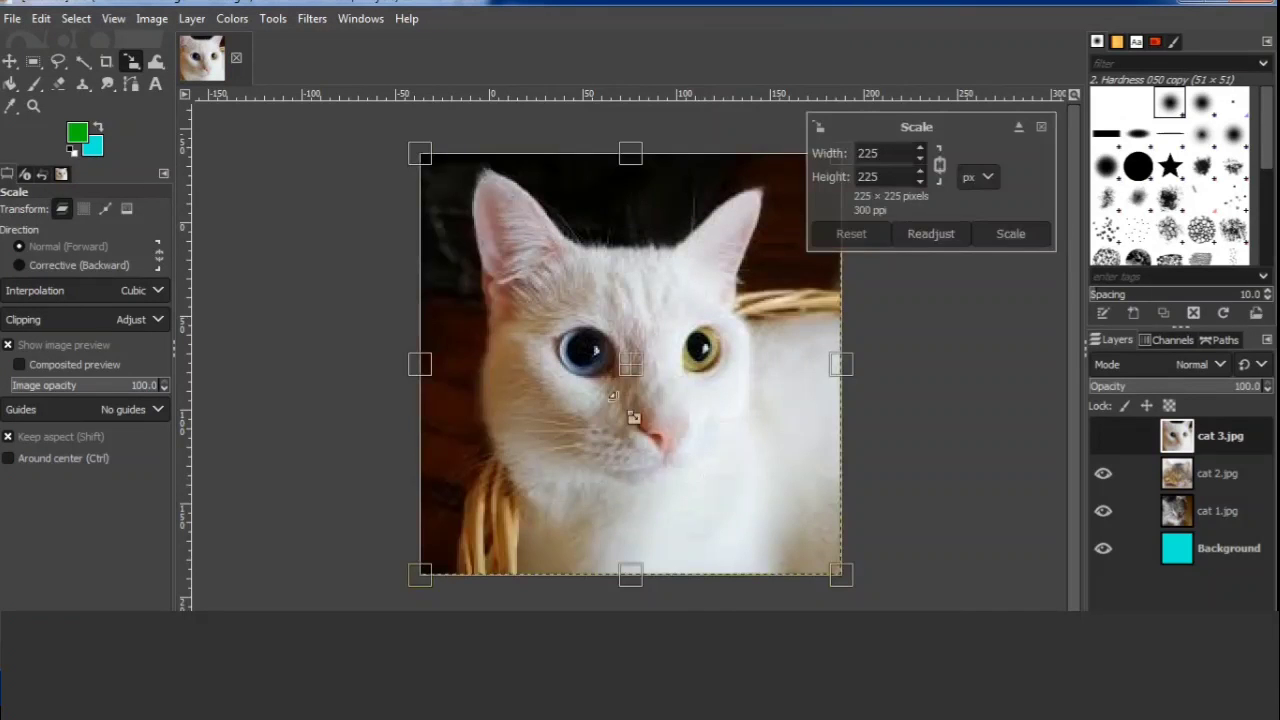
left_click_drag(423, 157, 466, 200)
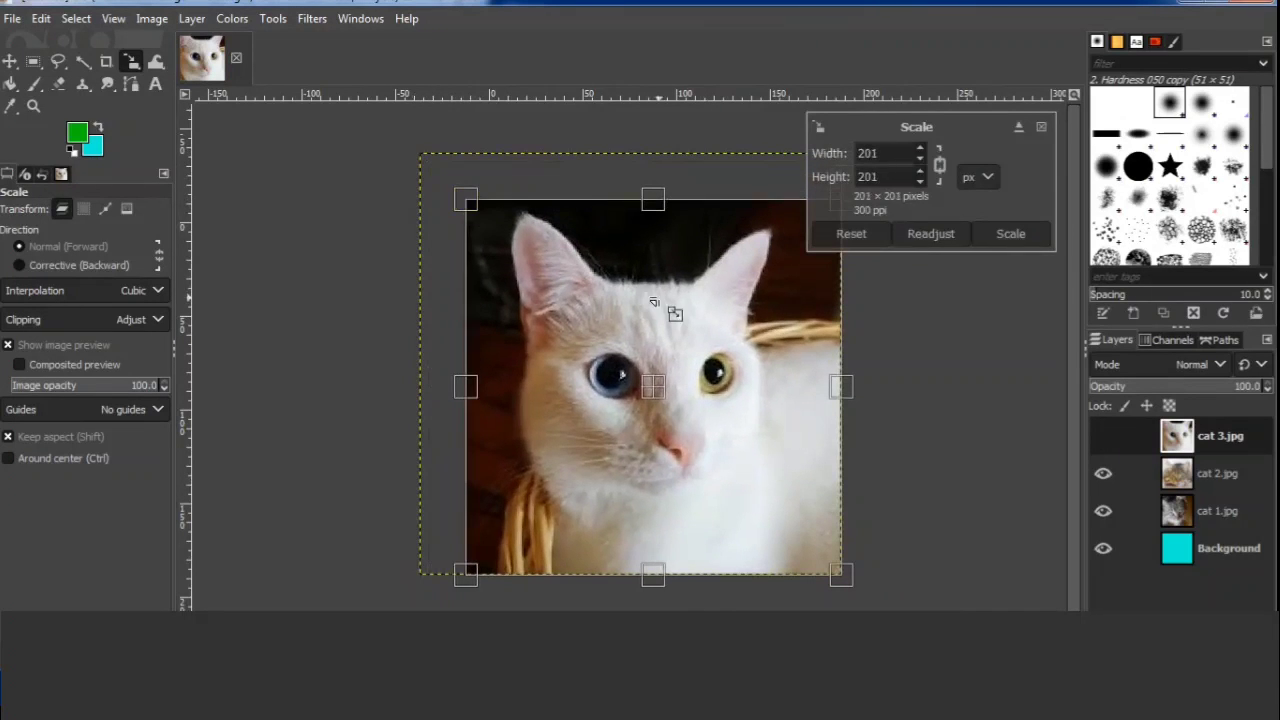
mouse_move(677, 412)
left_mouse_down()
mouse_move(741, 457)
mouse_move(670, 447)
mouse_move(670, 419)
left_mouse_up()
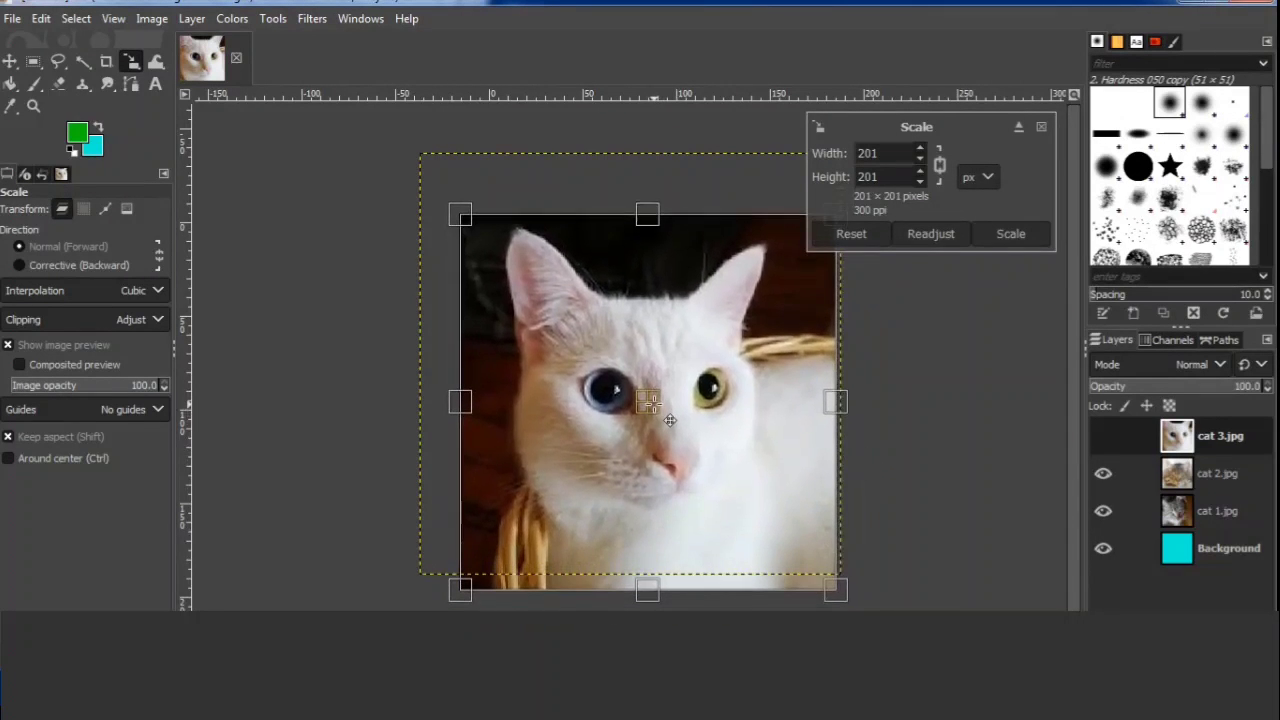
left_click_drag(834, 591, 800, 535)
mouse_move(620, 370)
left_mouse_down()
mouse_move(723, 429)
mouse_move(640, 385)
mouse_move(706, 389)
mouse_move(641, 382)
left_mouse_up()
left_click_drag(789, 531, 800, 537)
left_click(1012, 233)
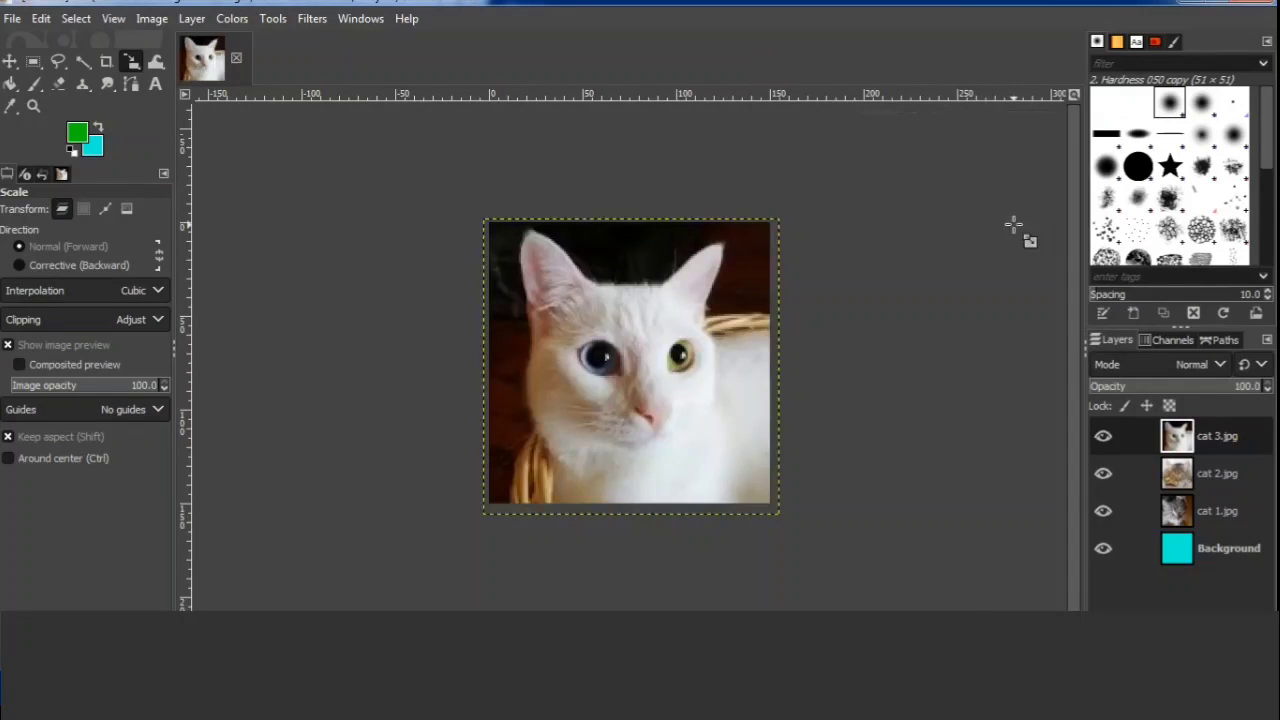
Open cat 4.jpg from the Desktop folder as a new layer.
left_click(10, 19)
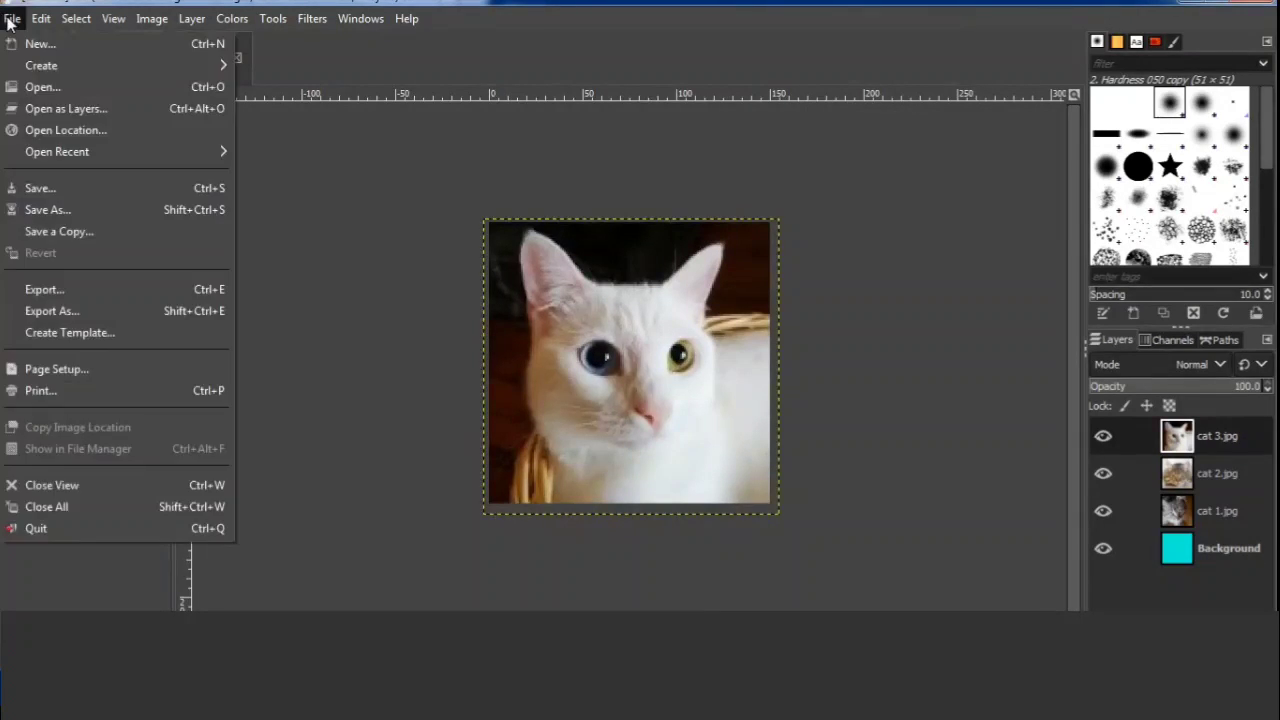
left_click(92, 108)
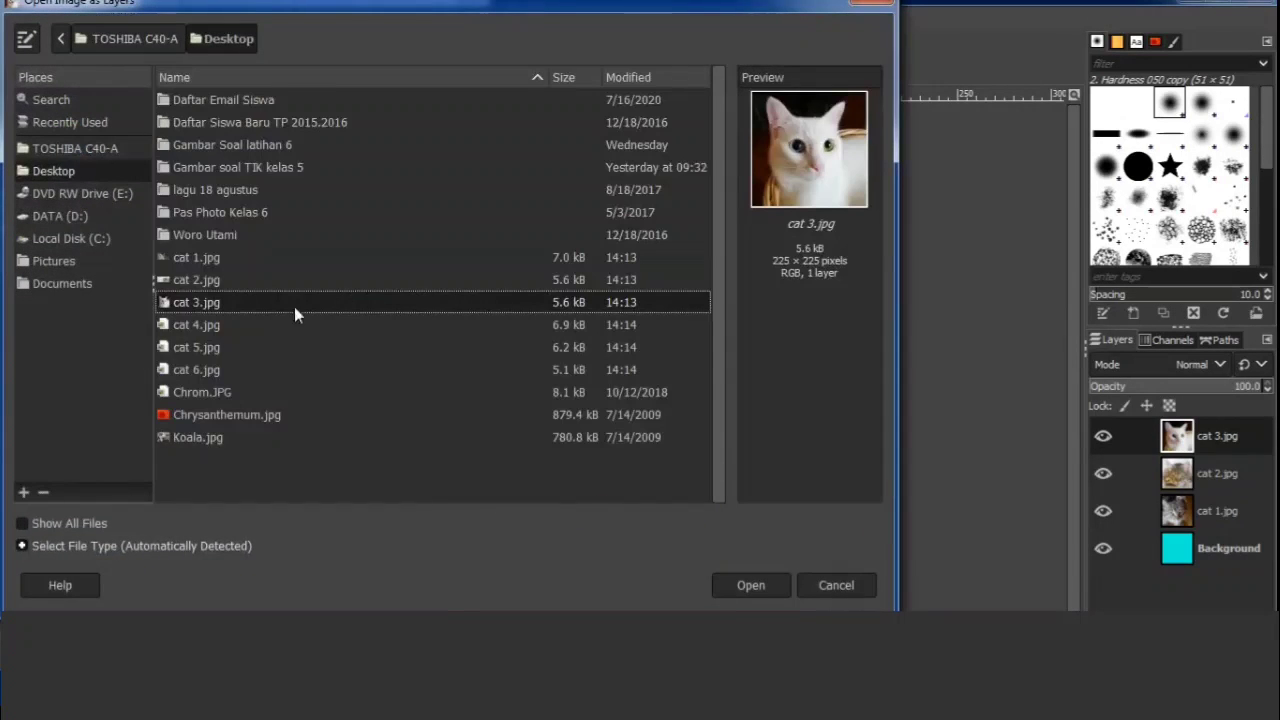
left_click(235, 325)
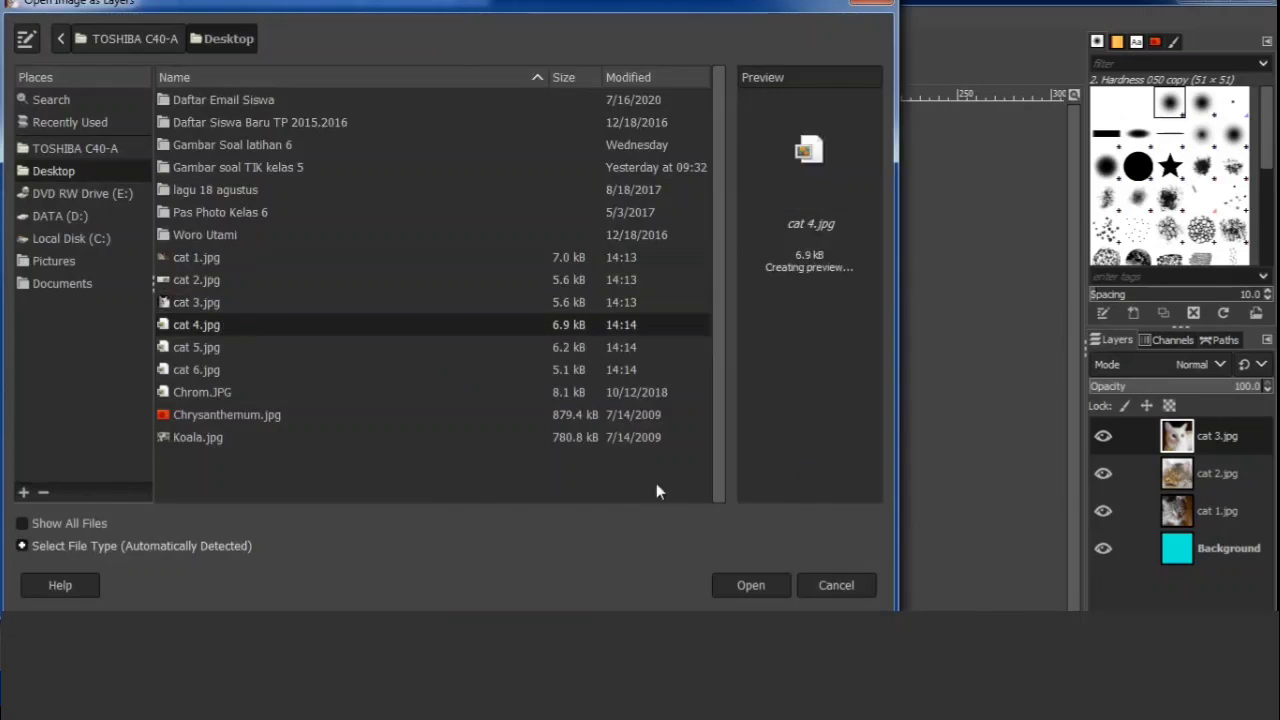
left_click(769, 586)
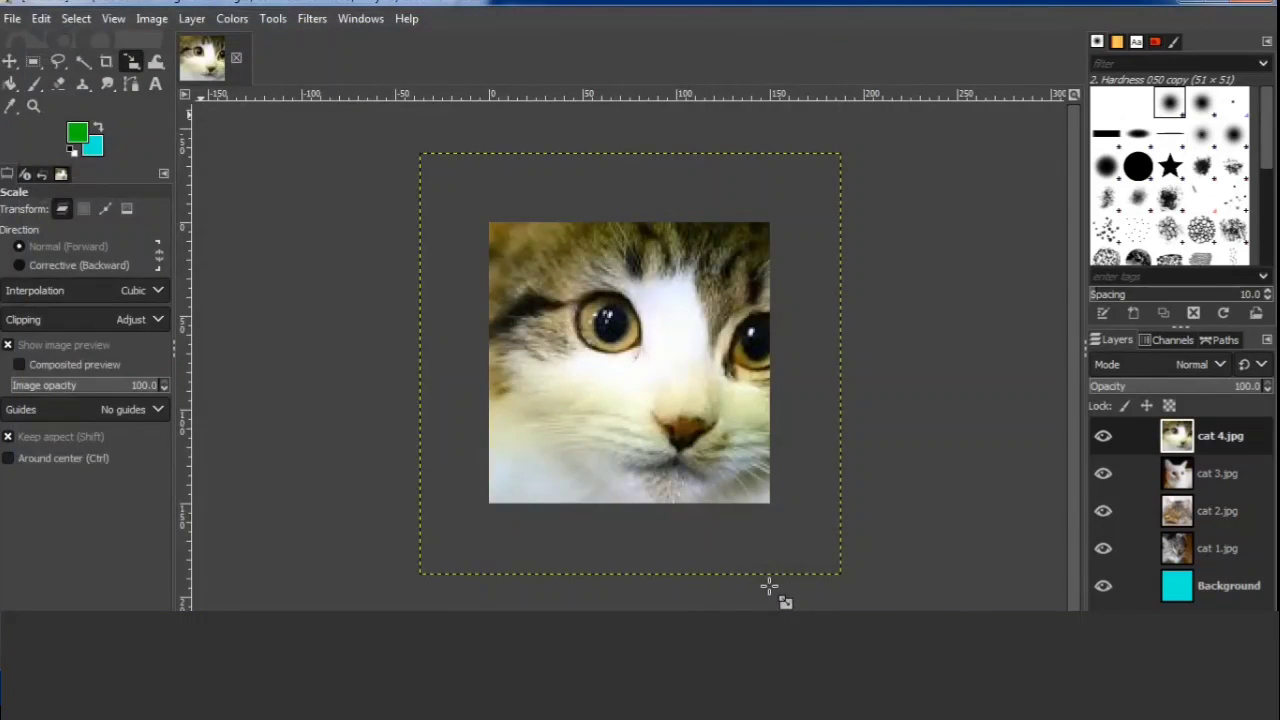
Scale the cat 4.jpg layer down proportionally from its corners until it is just slightly larger than the canvas and covers it.
left_click(769, 586)
left_click_drag(437, 169, 505, 215)
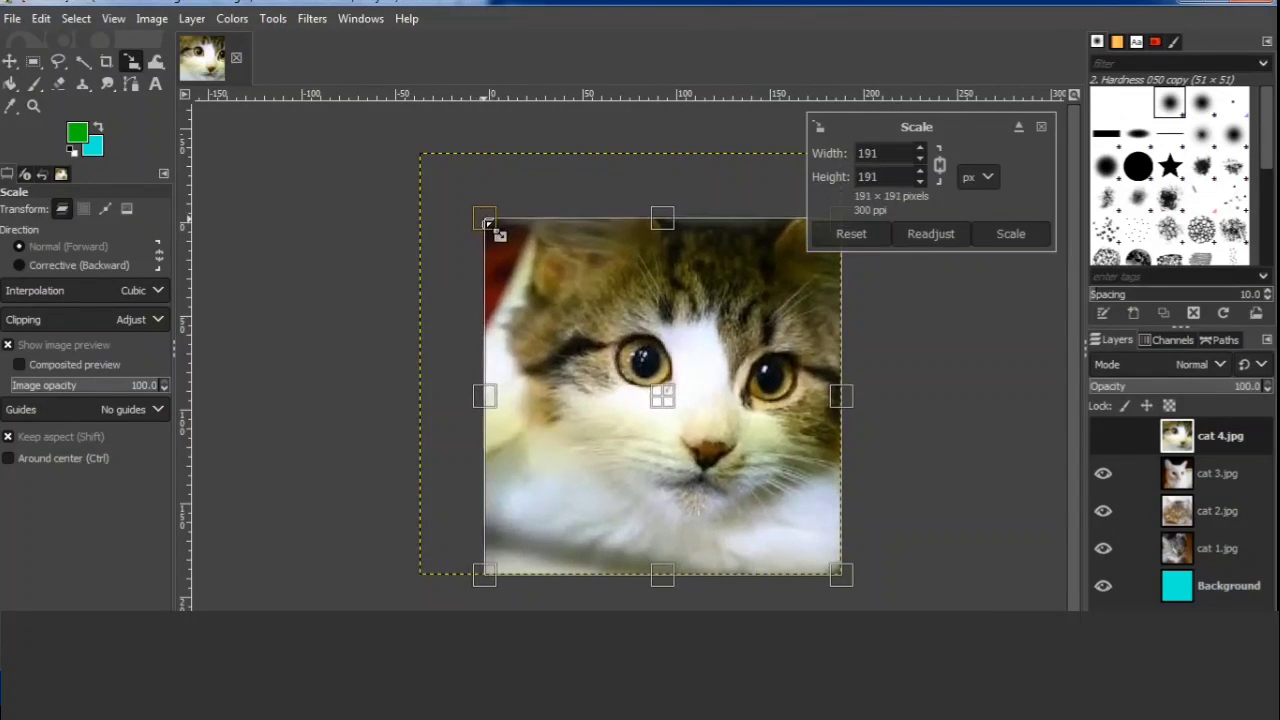
left_click_drag(836, 580, 769, 519)
left_click(1033, 239)
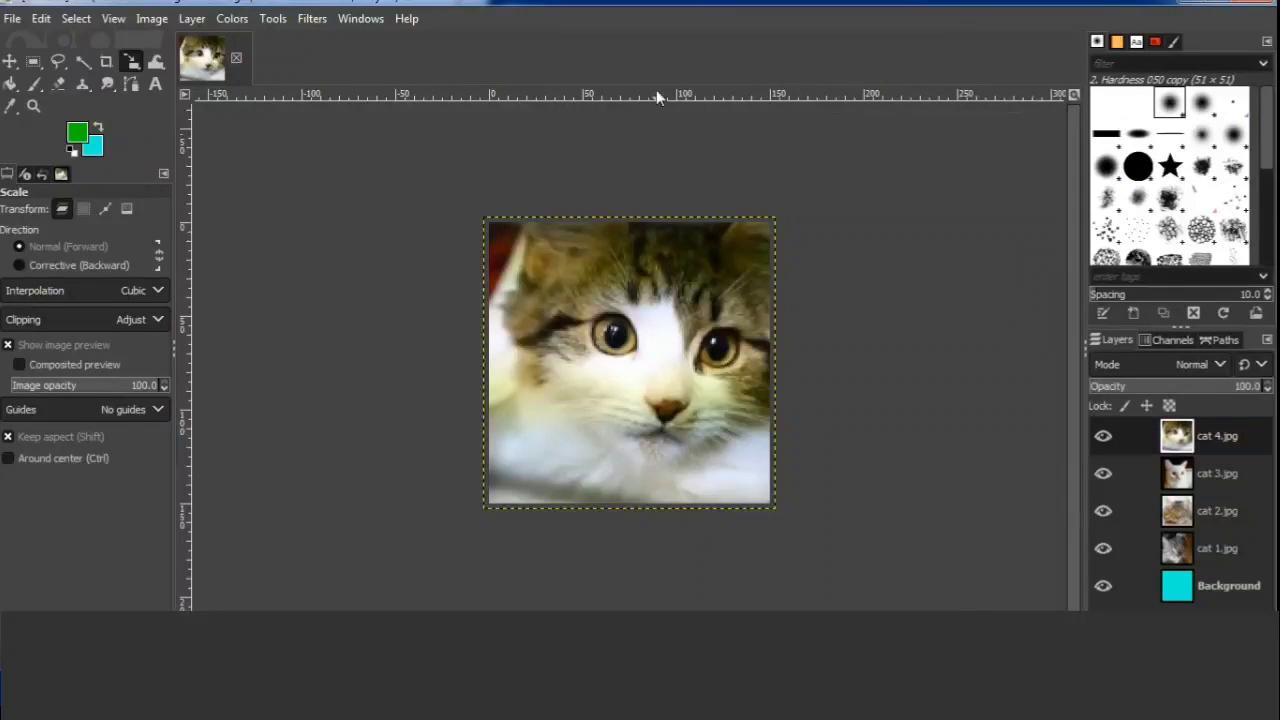
Open cat 5.jpg from the Desktop folder as a new layer.
left_click(12, 18)
mouse_move(41, 18)
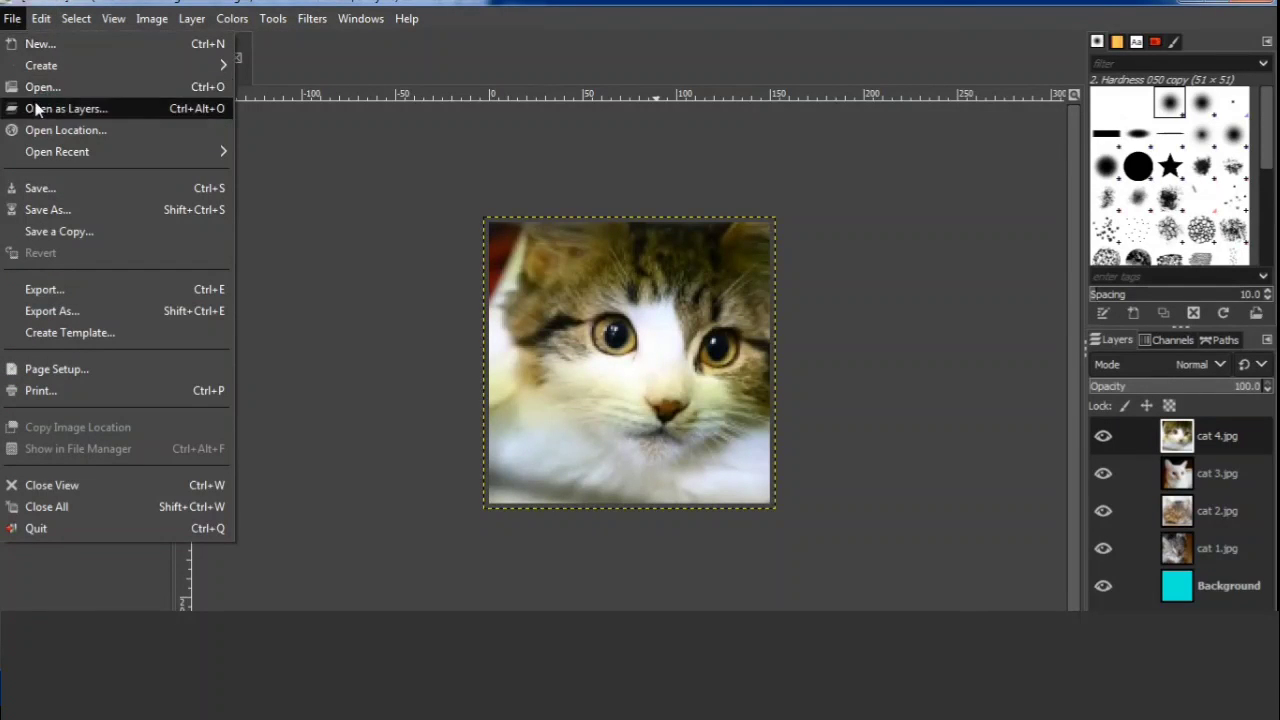
left_click(38, 106)
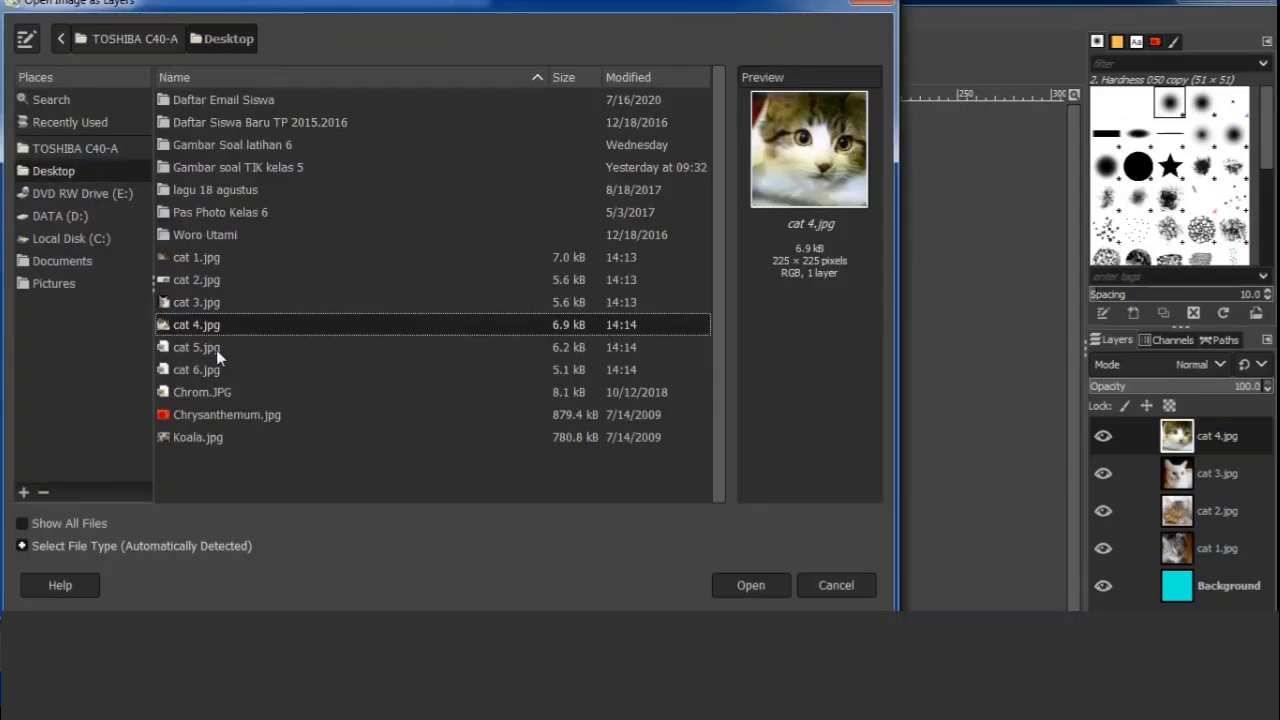
left_click(216, 350)
left_click(772, 582)
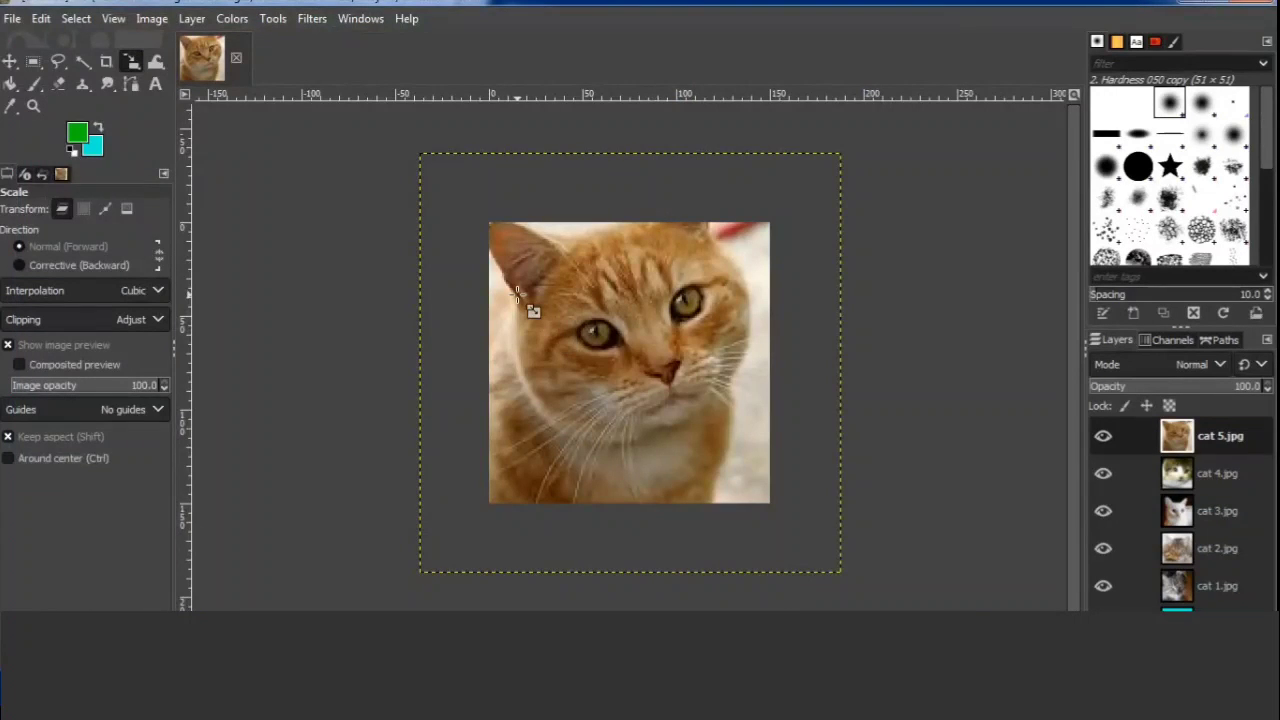
Scale the cat 5.jpg layer down proportionally to about 159 × 158 px so it covers the whole canvas.
left_click(517, 292)
left_click_drag(432, 164, 486, 222)
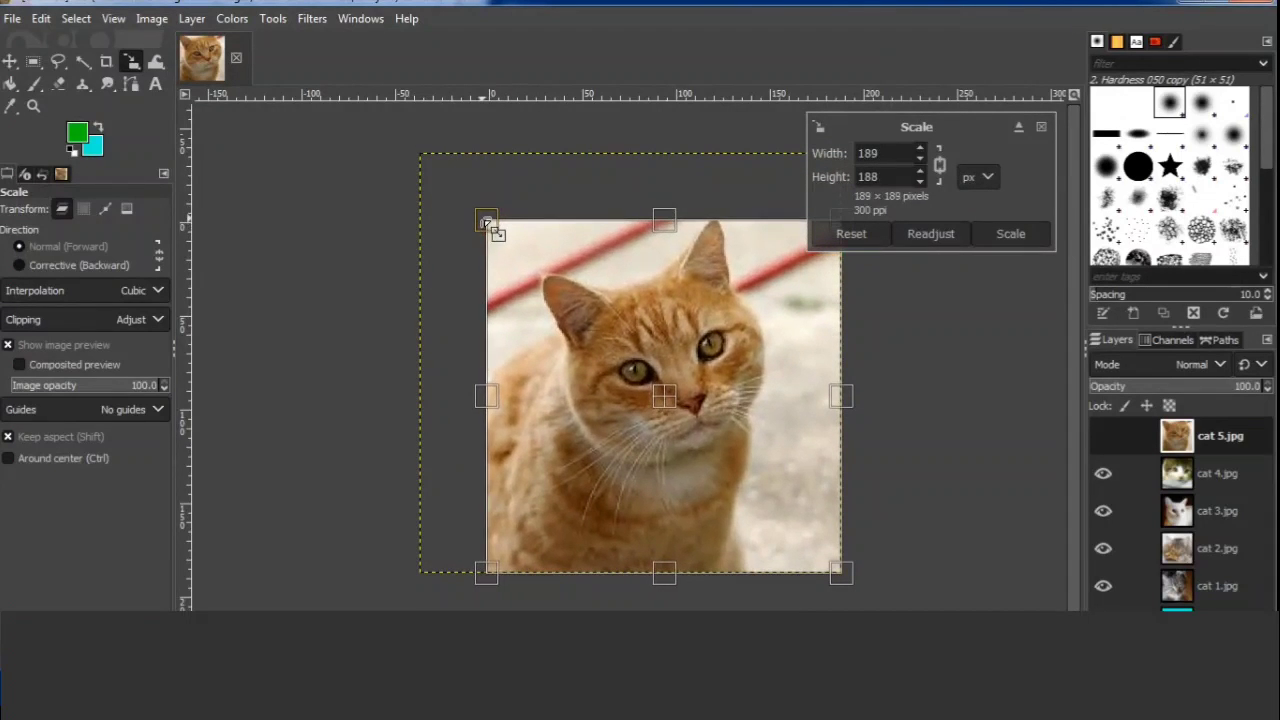
left_click_drag(843, 575, 762, 539)
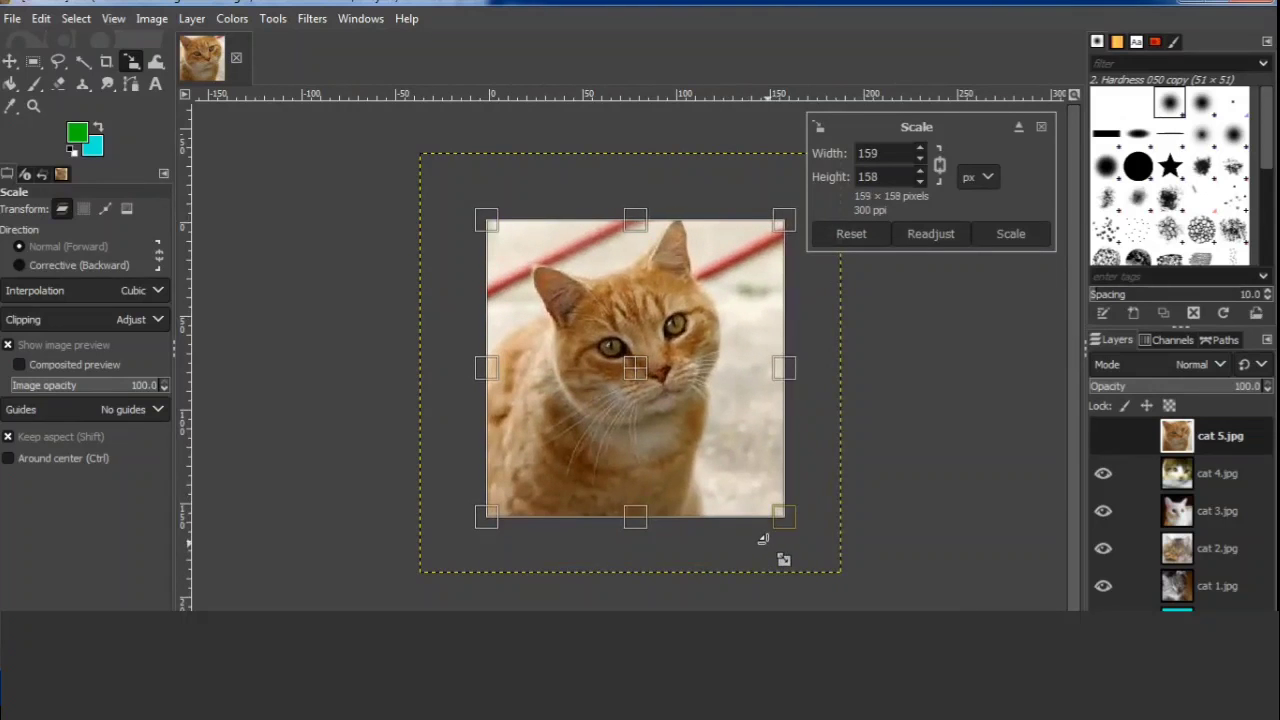
left_click(1012, 235)
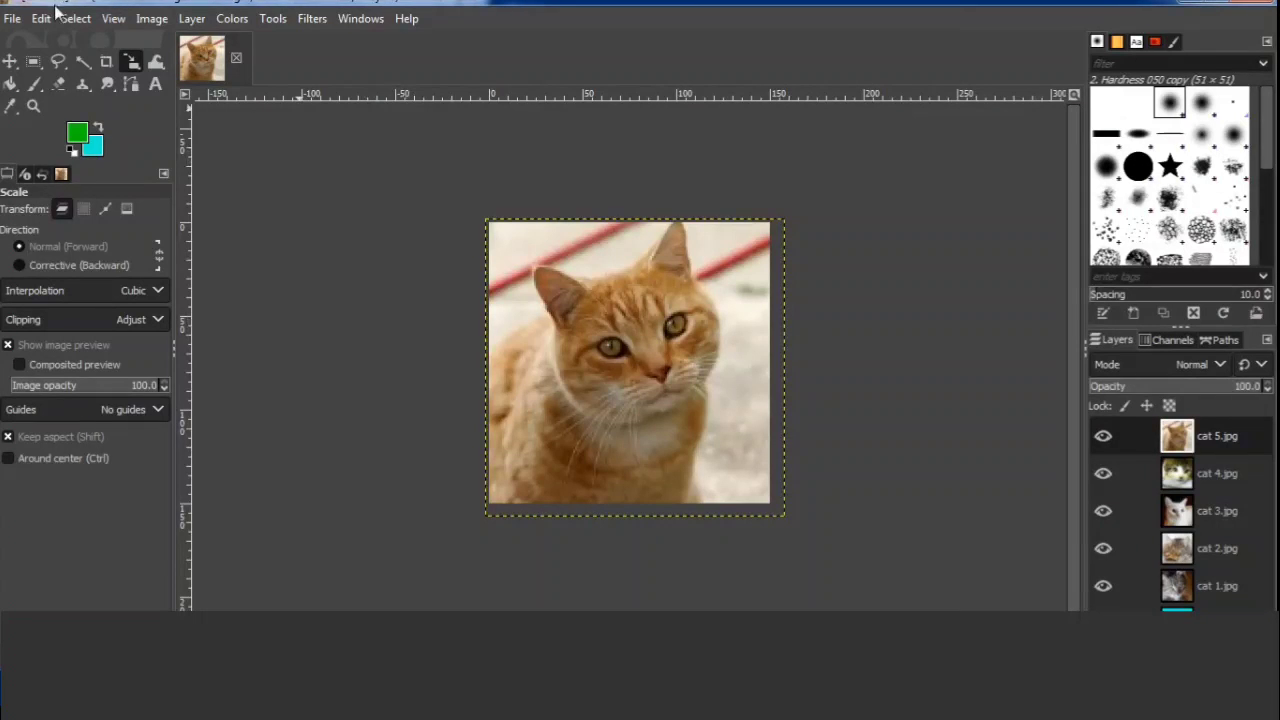
Open cat 6.jpg from the Desktop folder as a new layer.
left_click(12, 20)
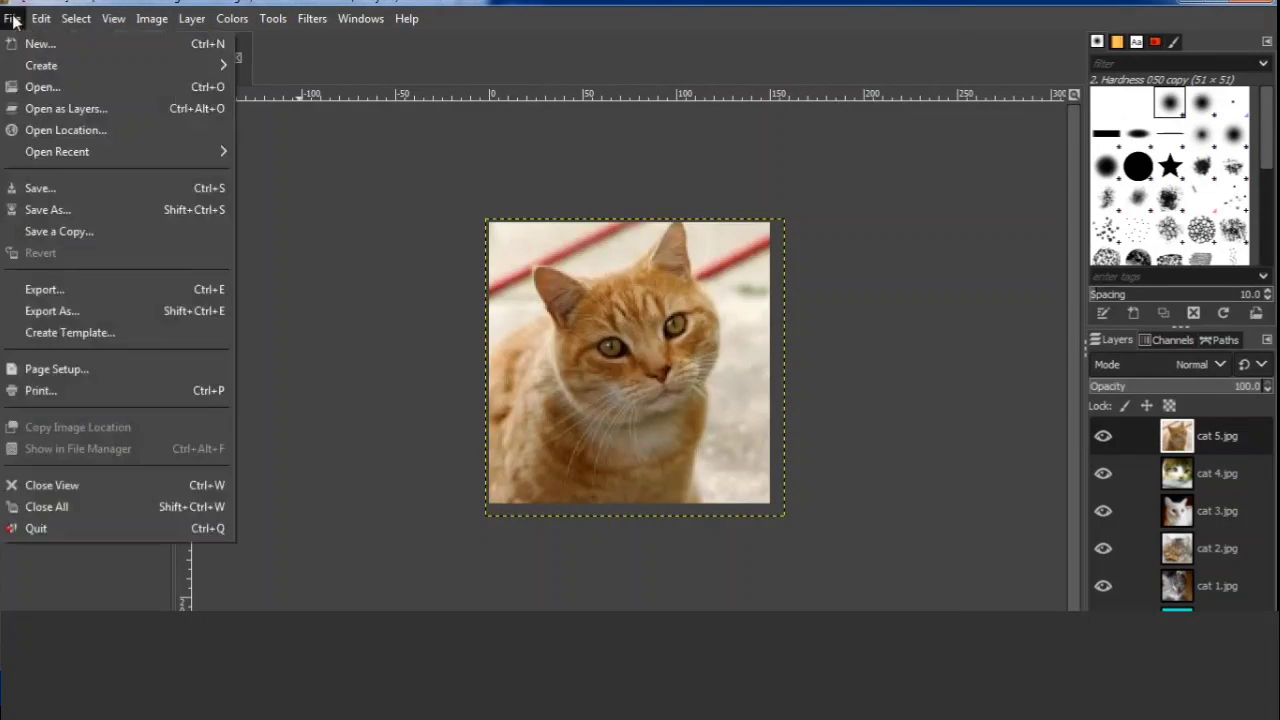
left_click(55, 109)
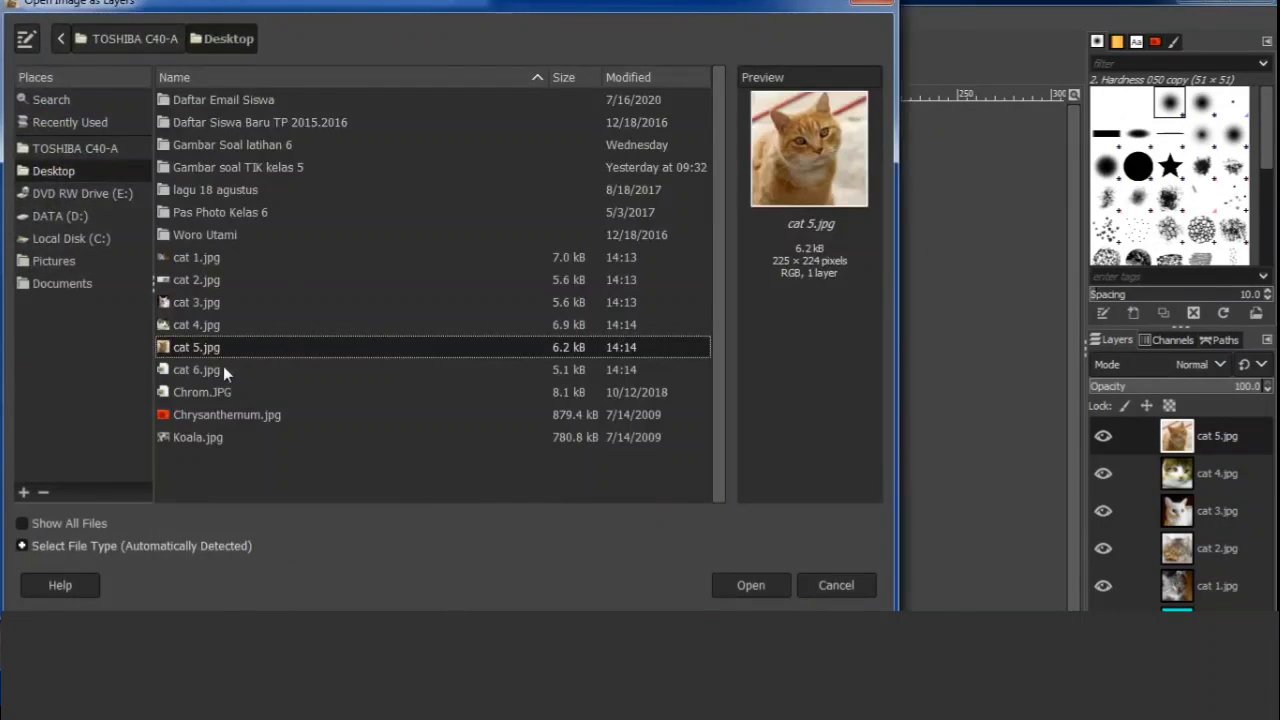
left_click(210, 370)
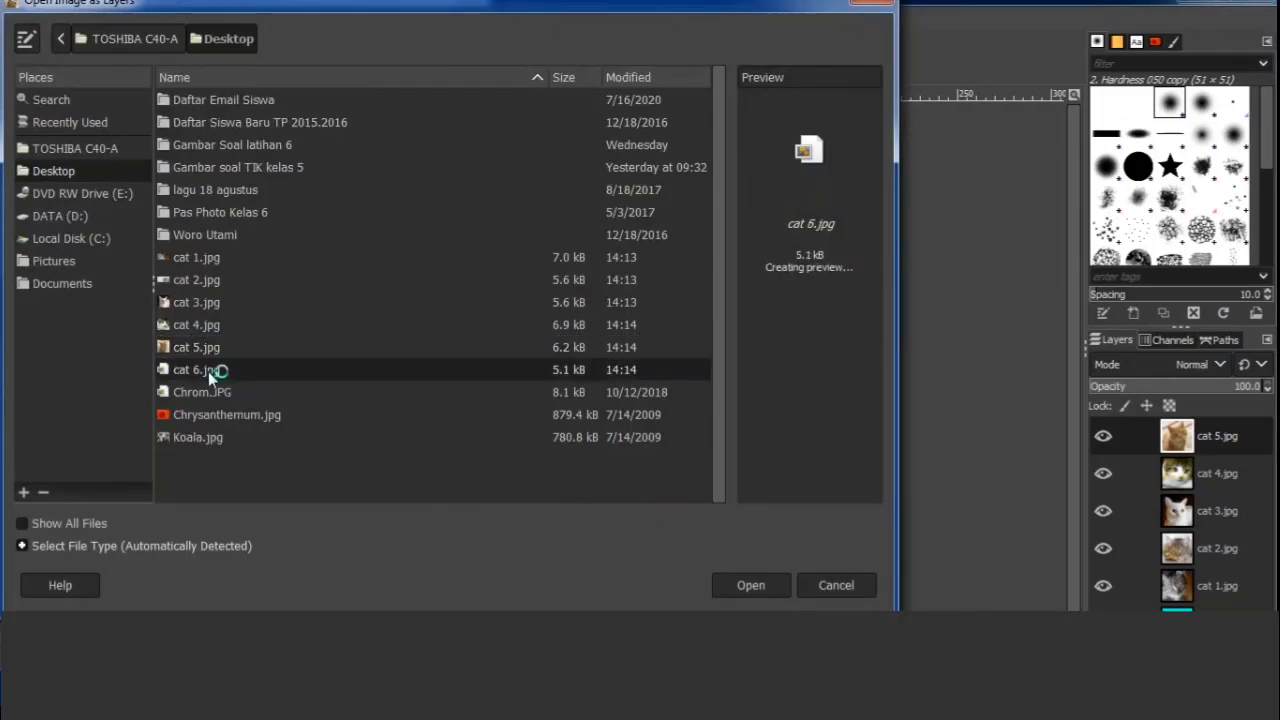
left_click(757, 586)
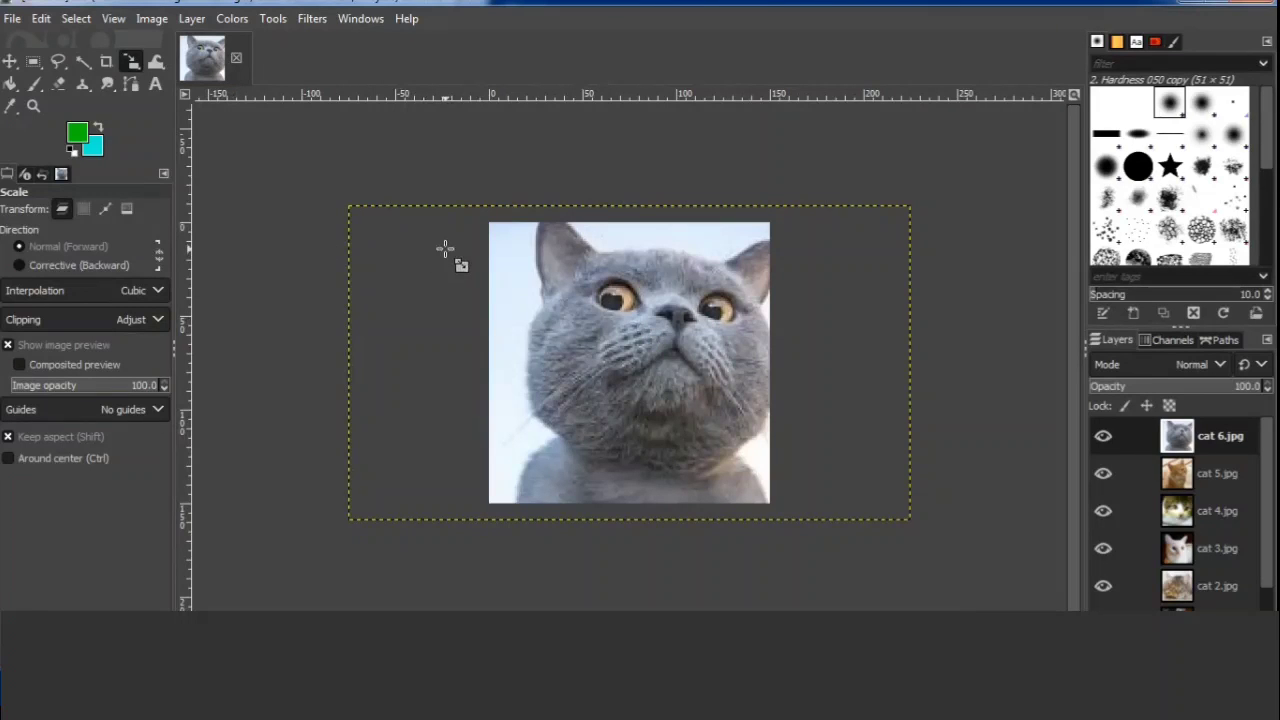
Scale the cat 6.jpg layer proportionally to about 286 × 160 px and position it so the cat's head fits within the canvas.
left_click(445, 250)
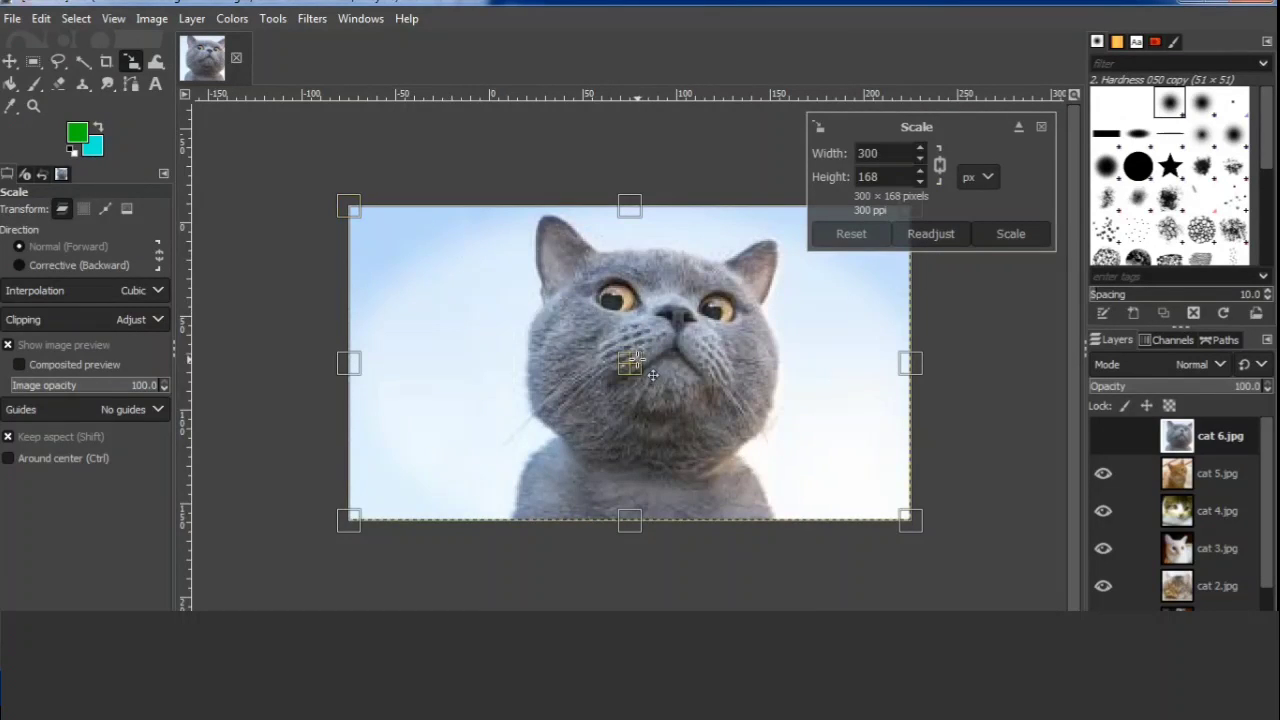
left_click_drag(637, 372, 611, 380)
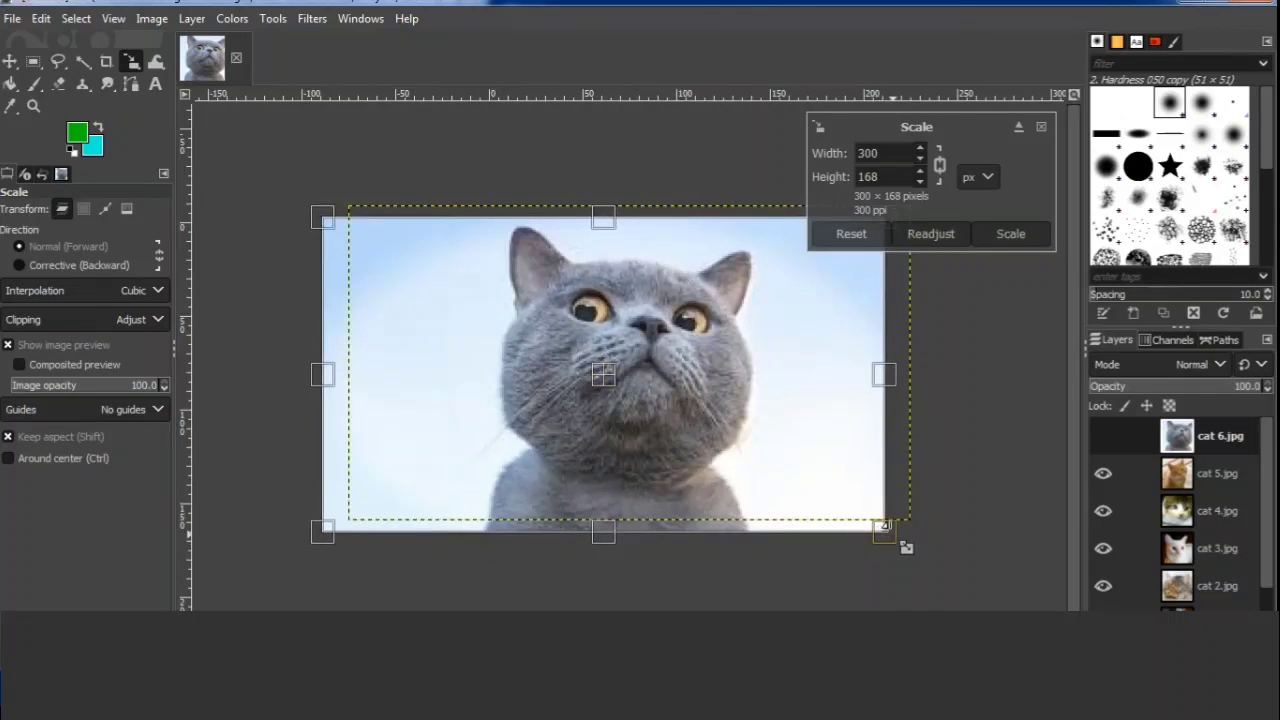
left_click_drag(880, 531, 866, 508)
left_click_drag(610, 371, 642, 378)
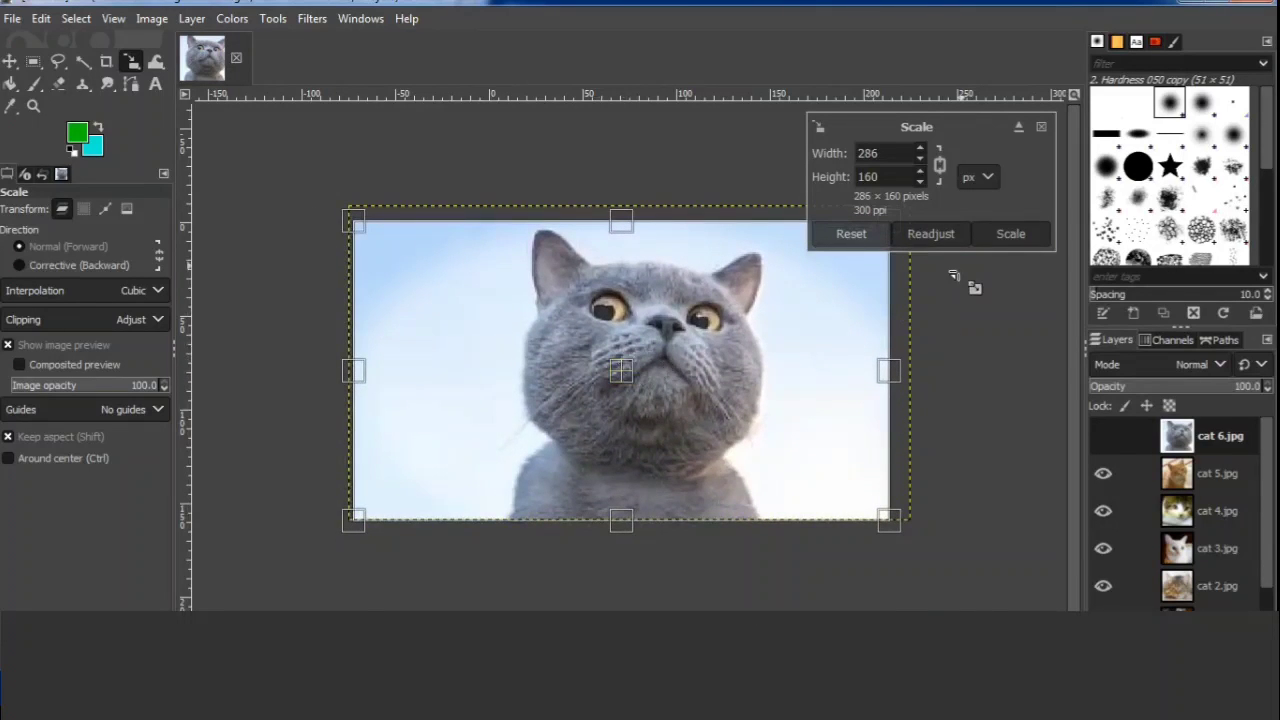
left_click(1009, 234)
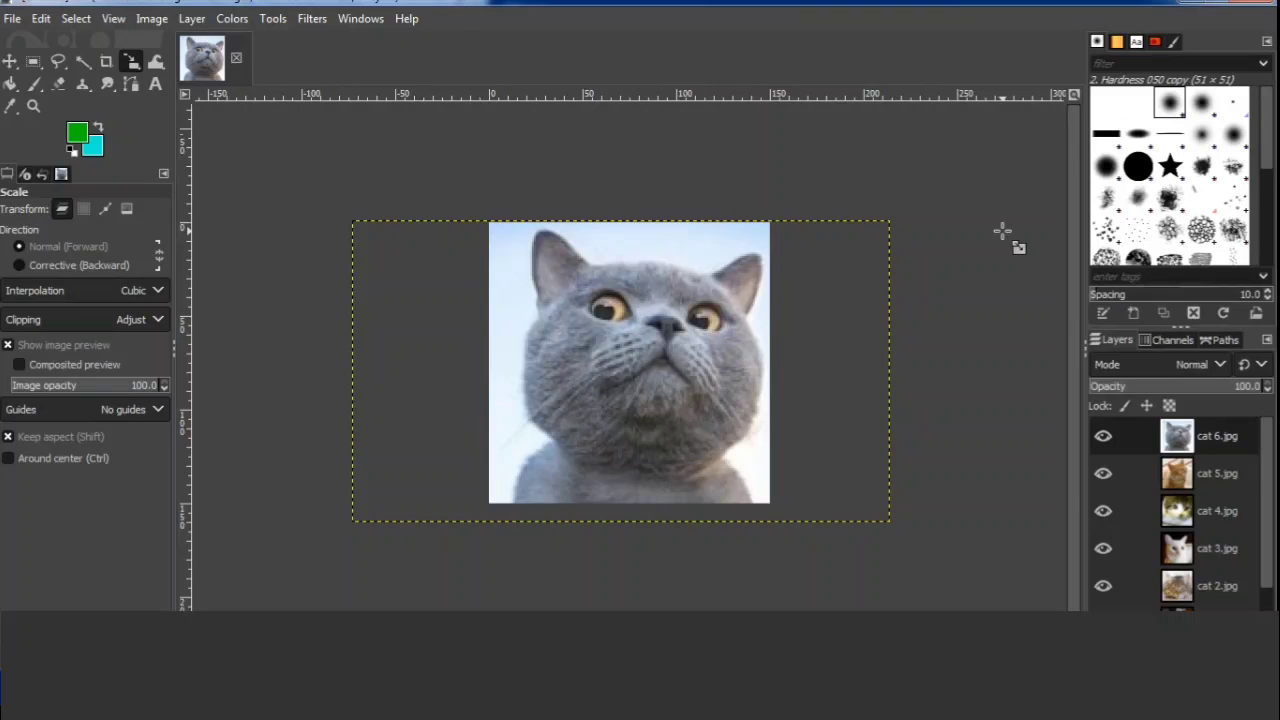
Apply the Optimize (for GIF) animation filter to the layered cat image.
scroll(1268, 452, "down", 2)
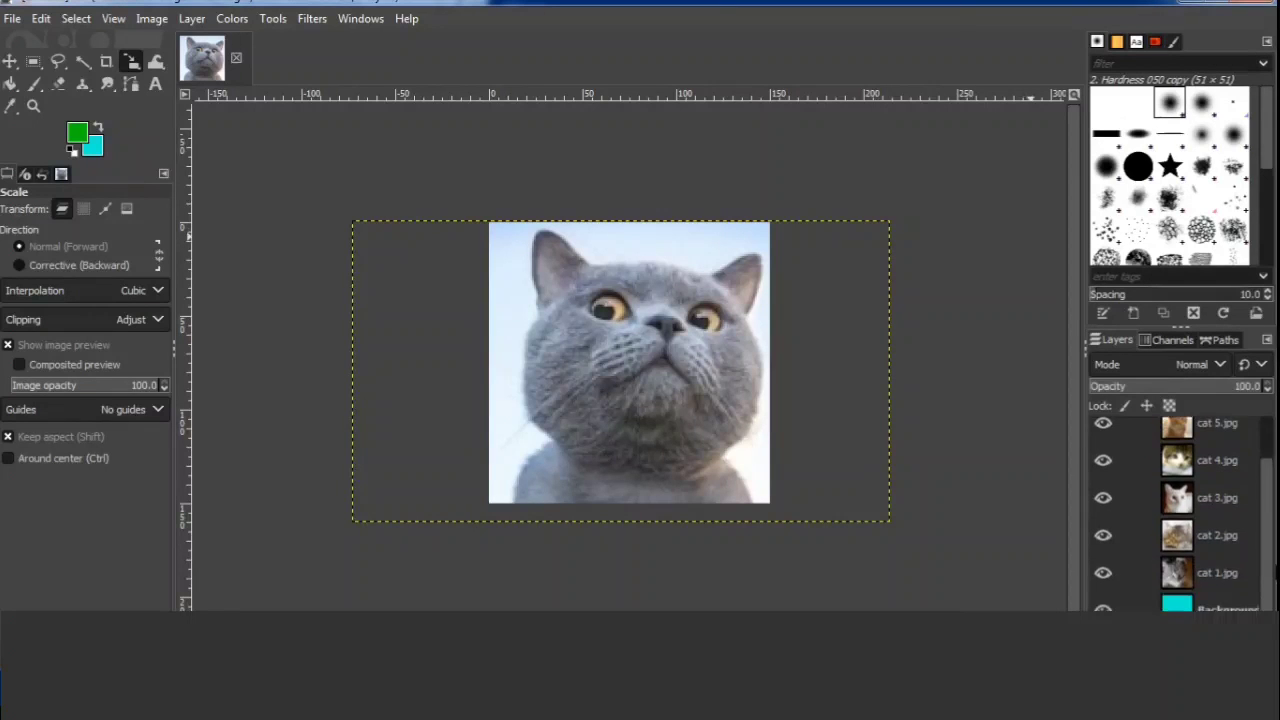
scroll(1275, 570, "up", 2)
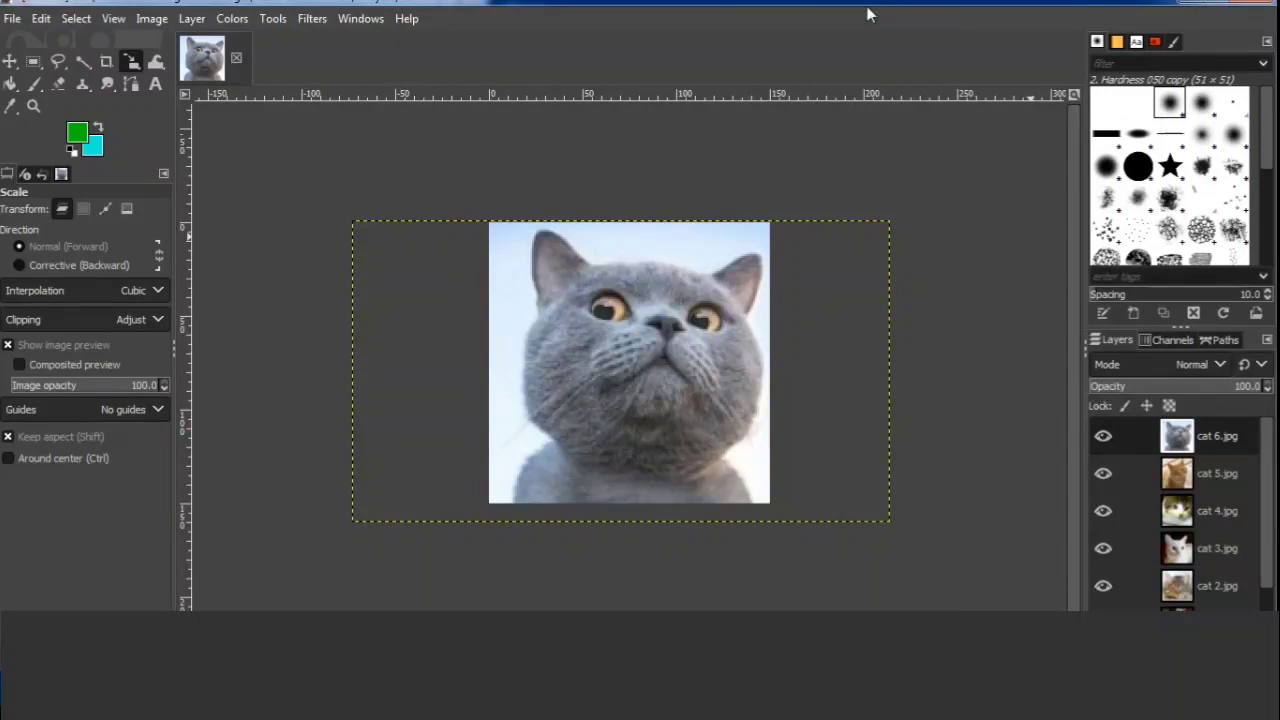
left_click(313, 19)
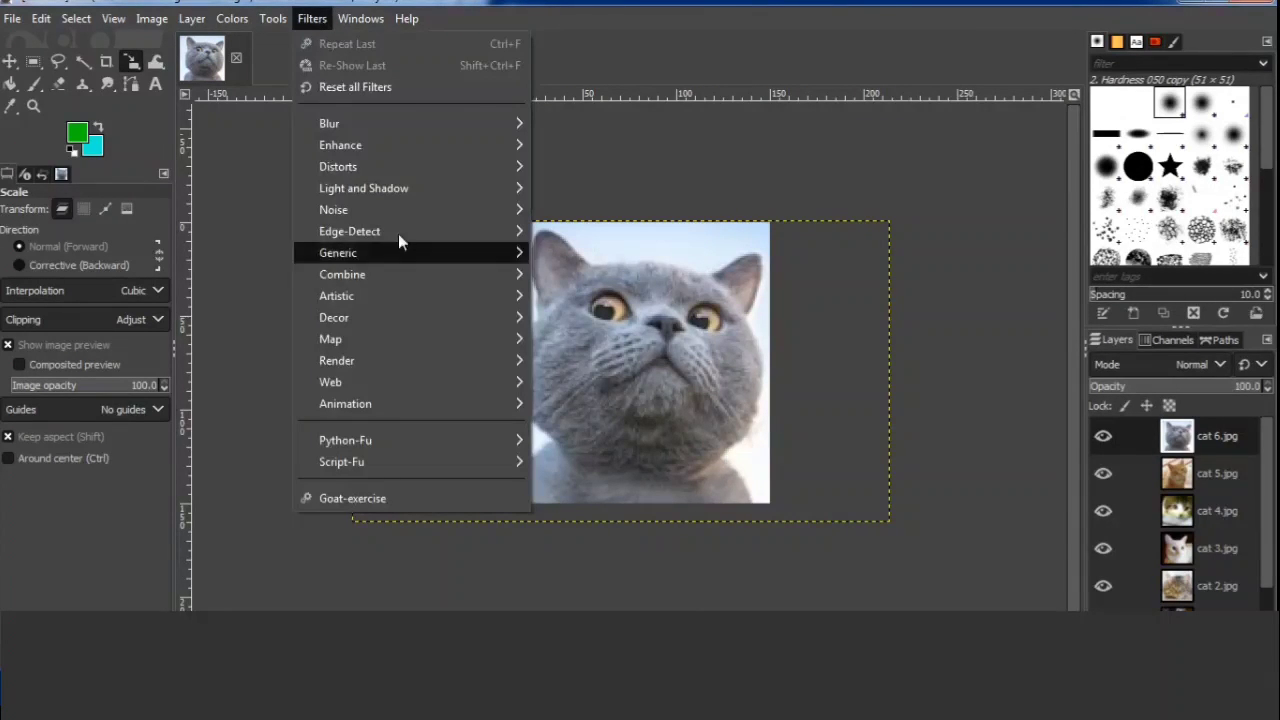
mouse_move(425, 404)
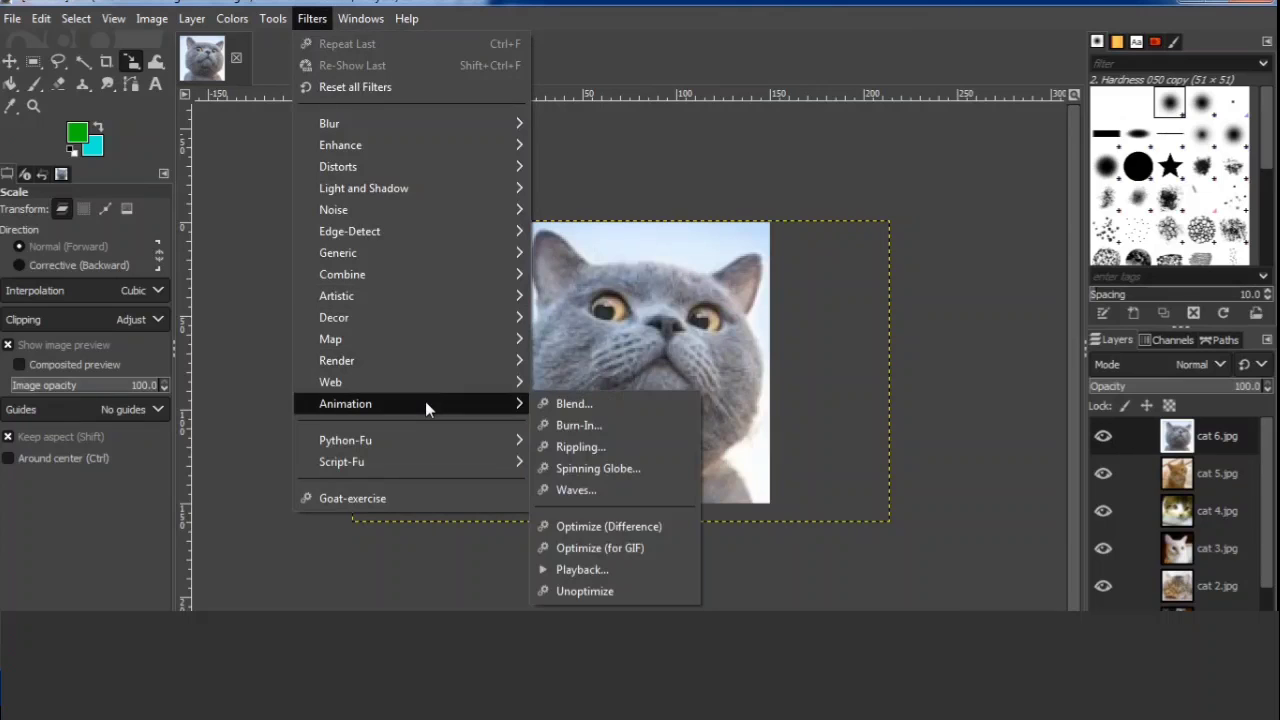
left_click(660, 549)
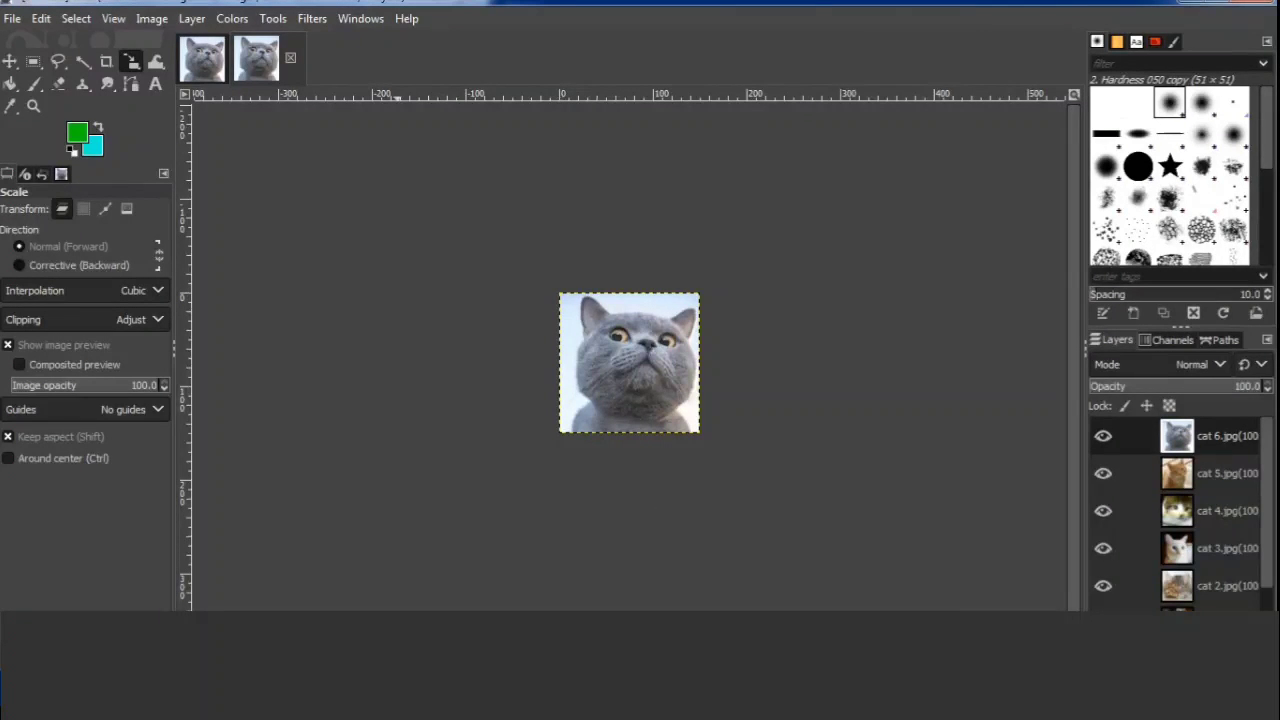
Delete the cyan Background layer from the GIF-optimized image.
left_click(328, 651)
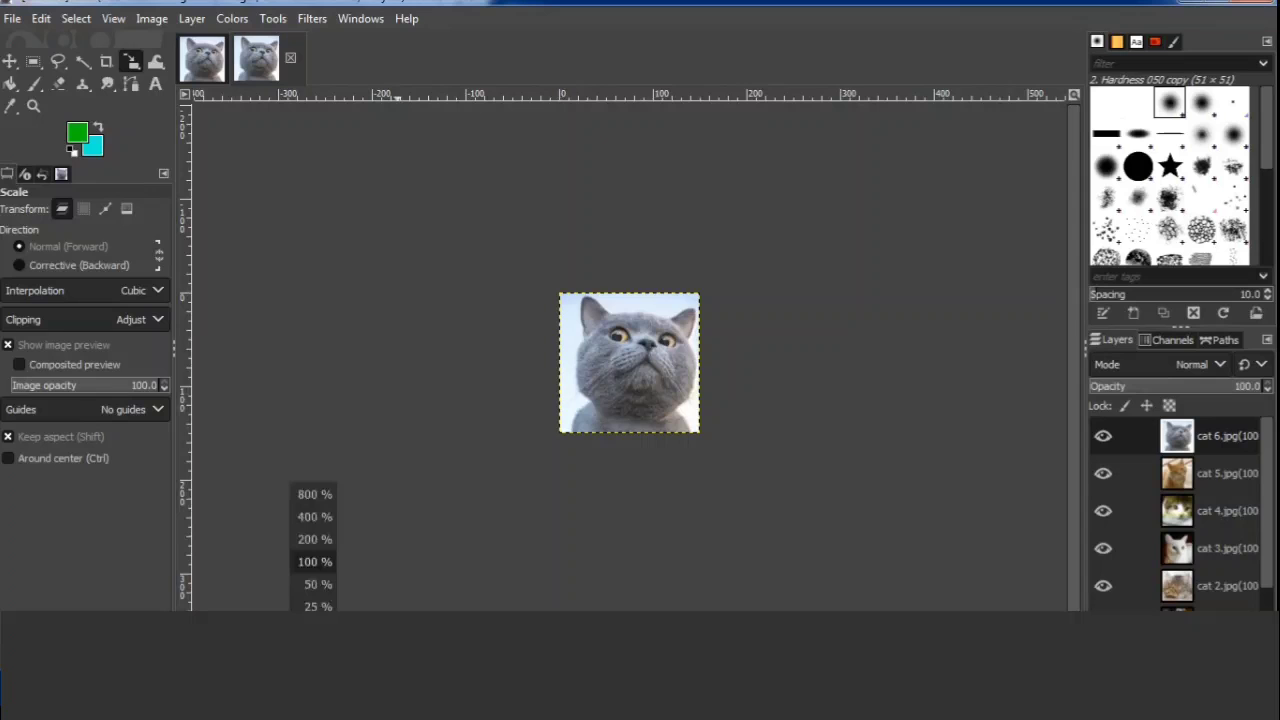
left_click(316, 539)
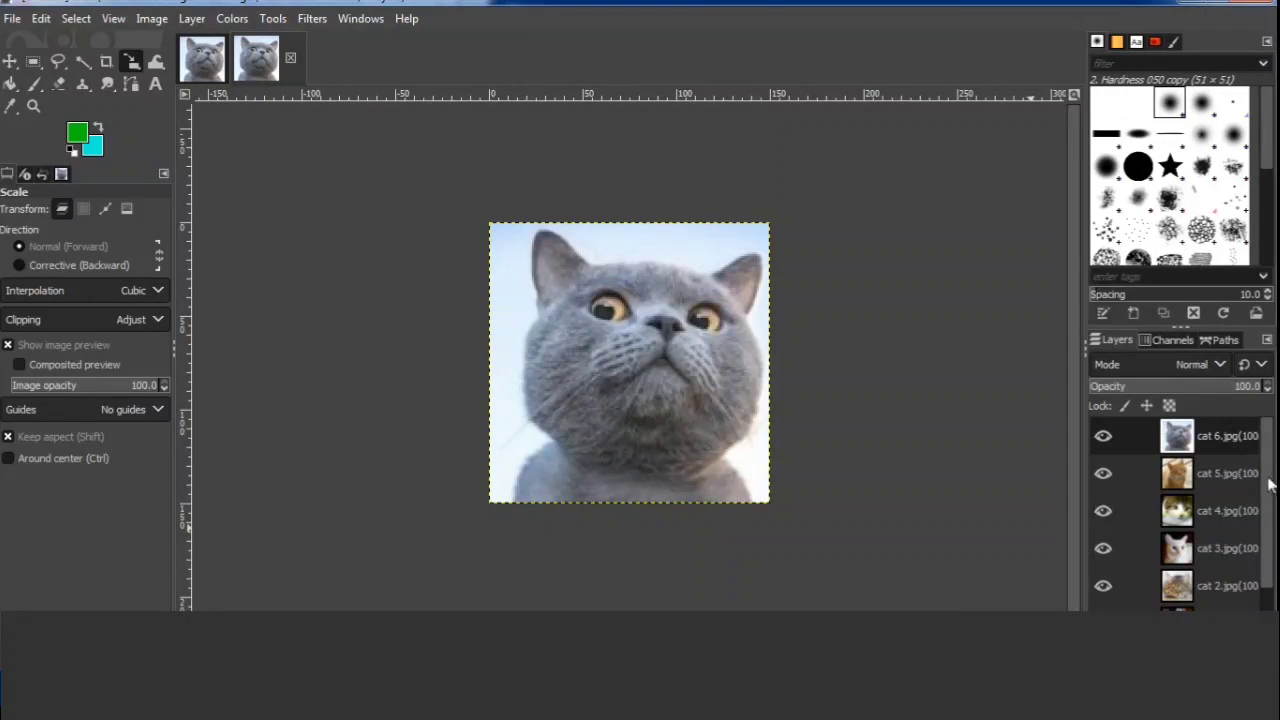
scroll(1273, 500, "down", 2)
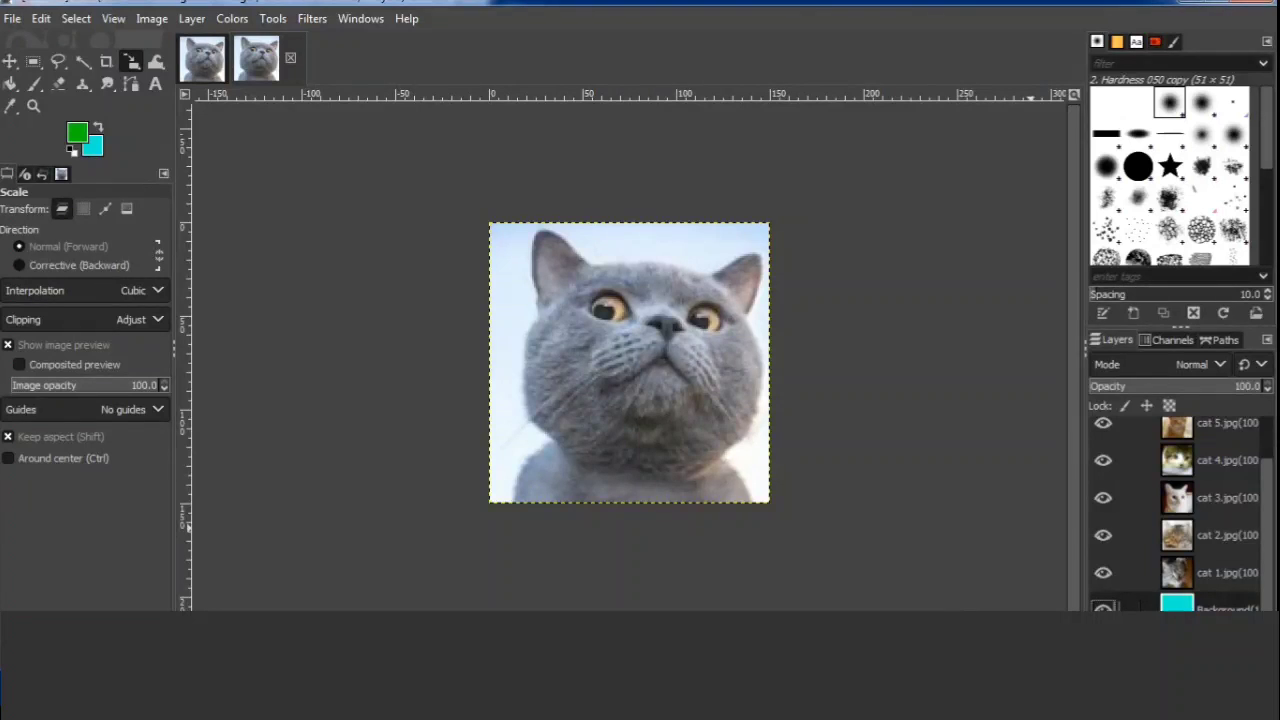
right_click(1207, 613)
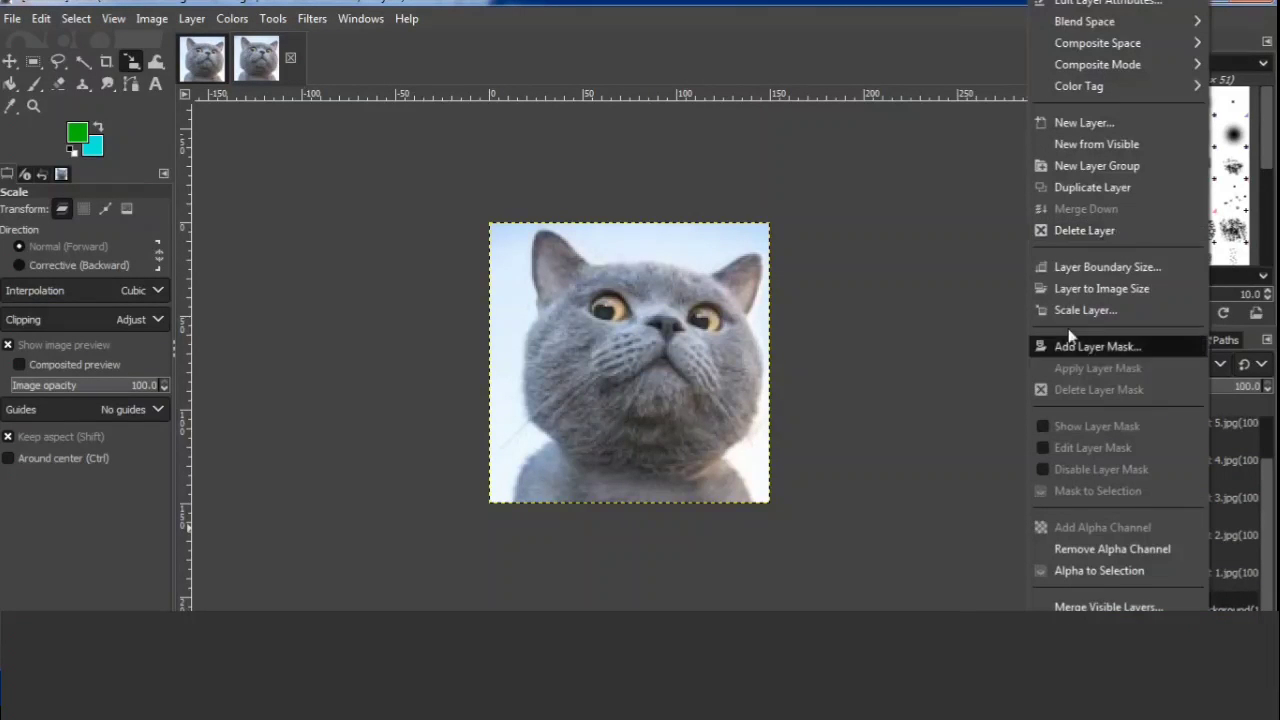
left_click(952, 510)
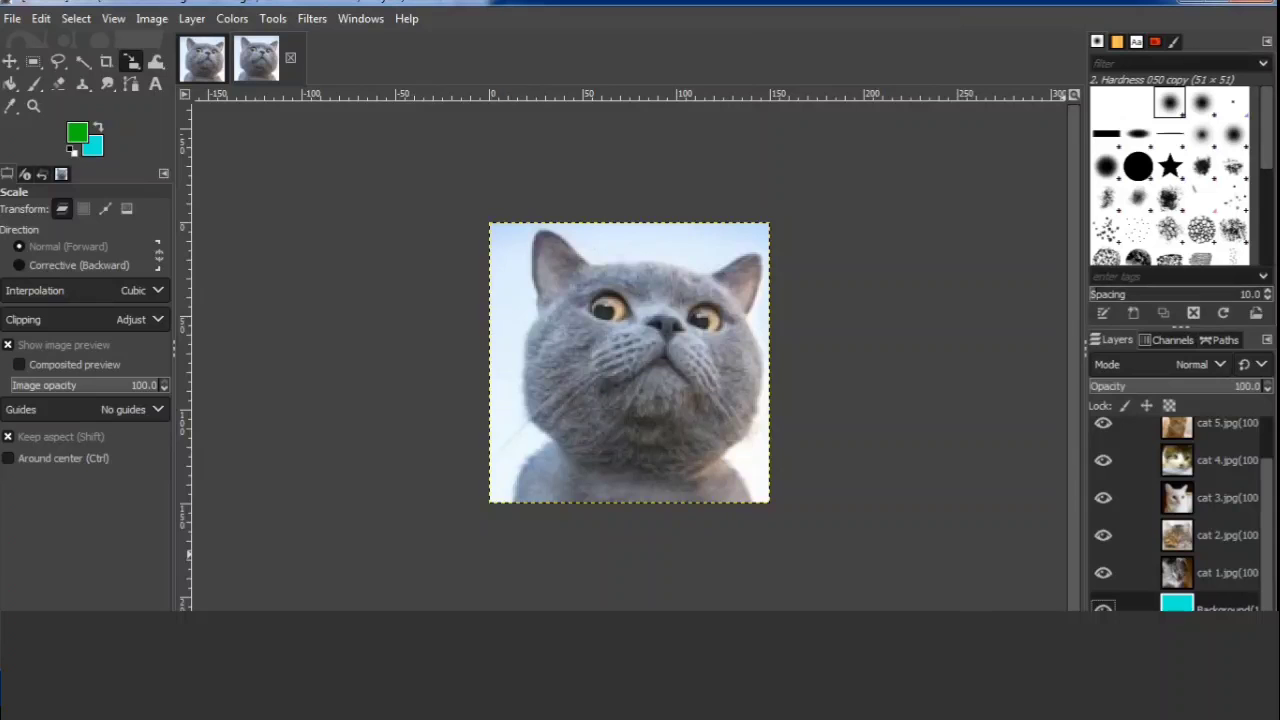
key("Delete")
left_click_drag(1274, 518, 1277, 580)
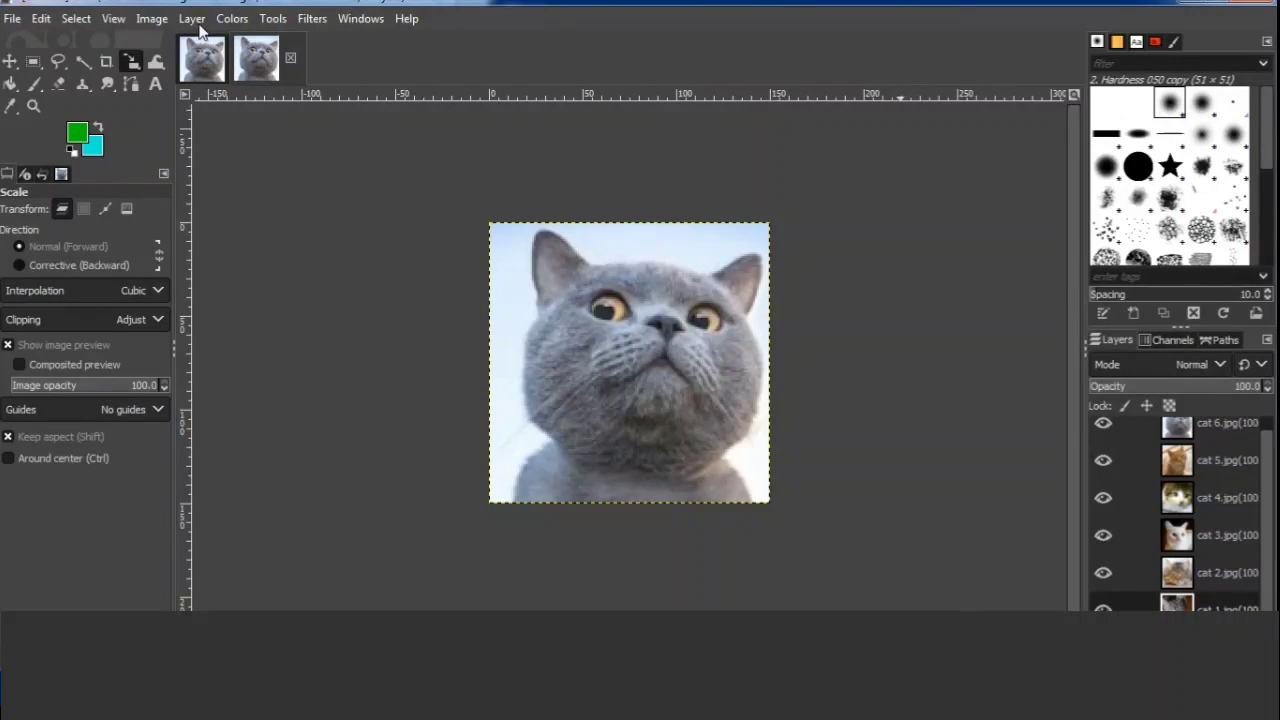
Open the animation playback preview for the optimized image and shift its window aside.
left_click(312, 19)
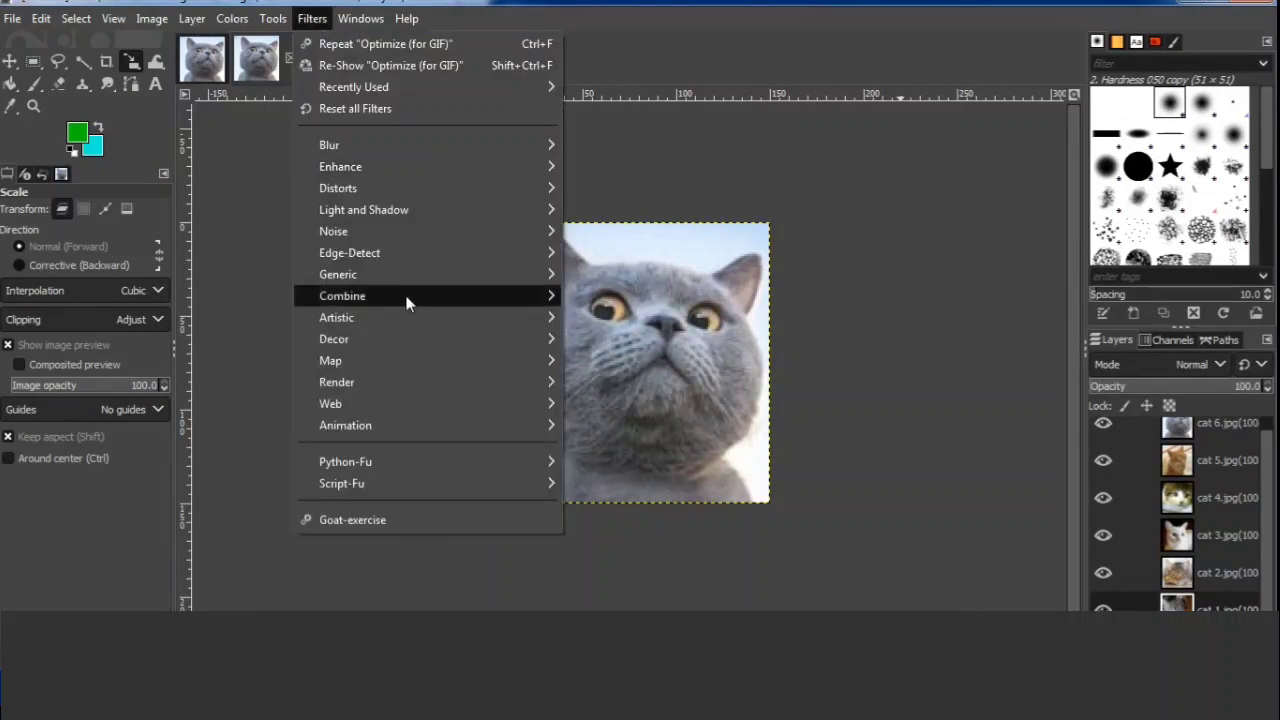
mouse_move(411, 425)
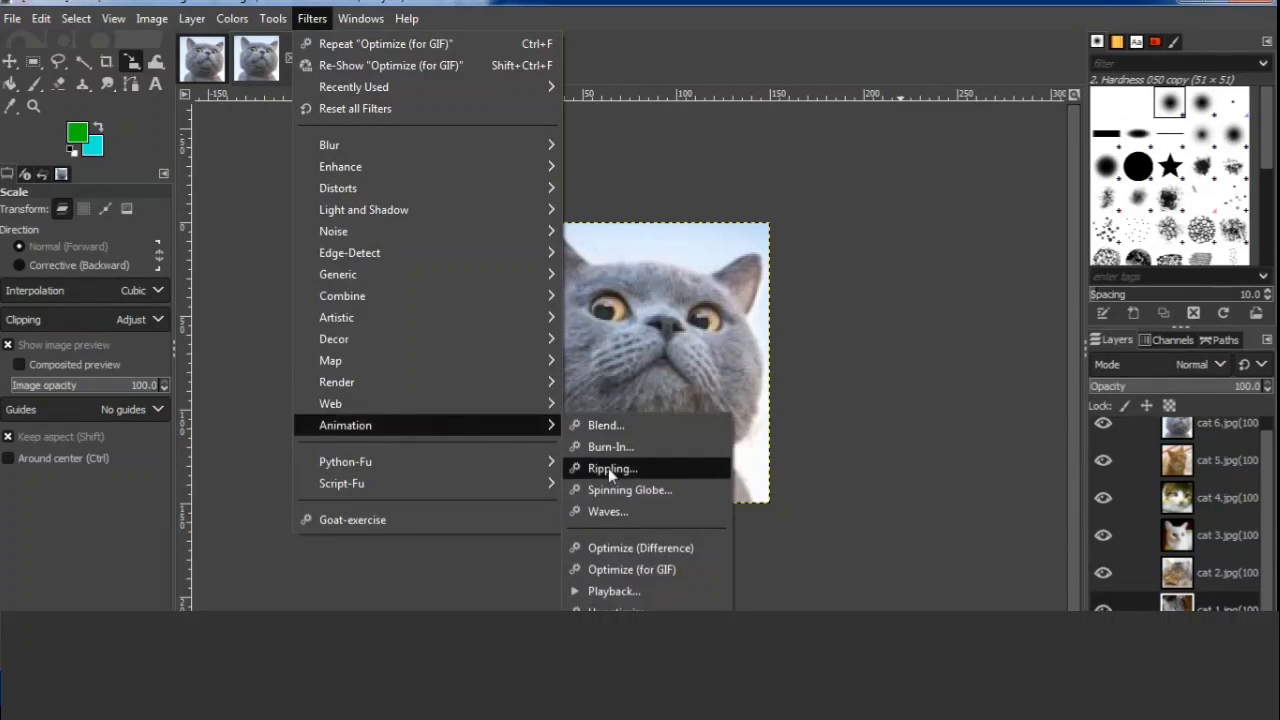
left_click(634, 588)
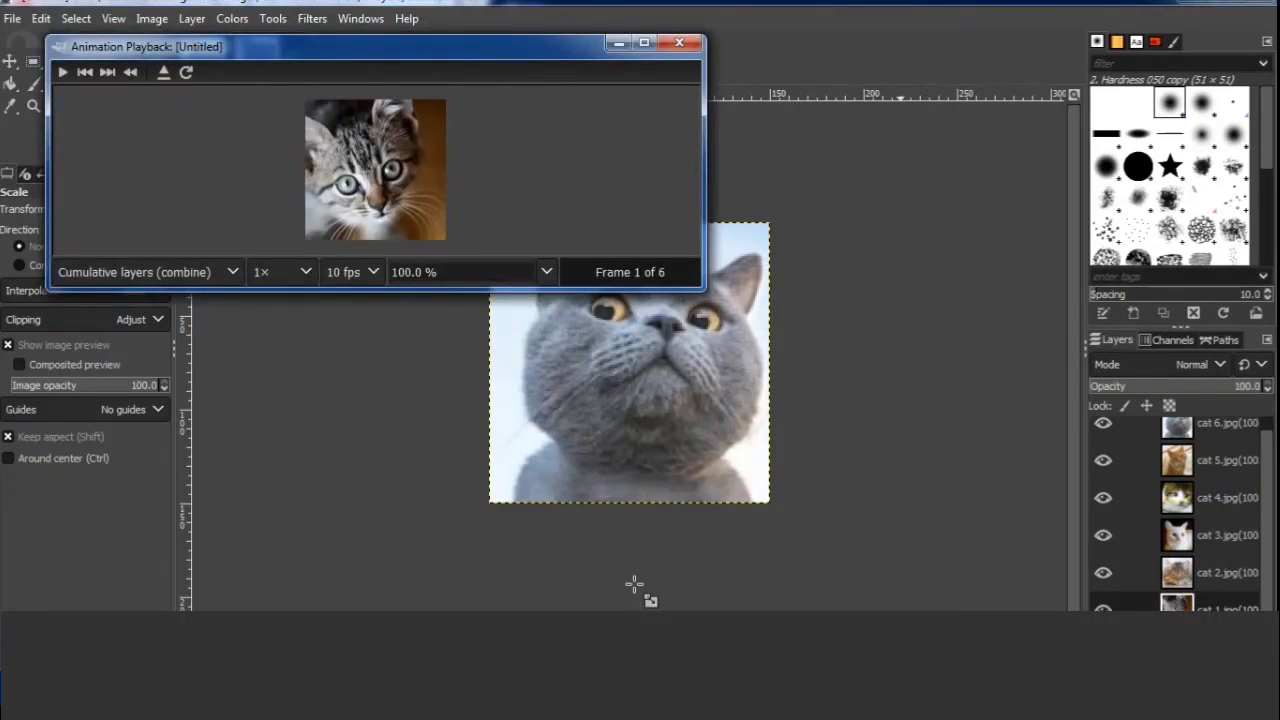
left_click_drag(357, 48, 439, 64)
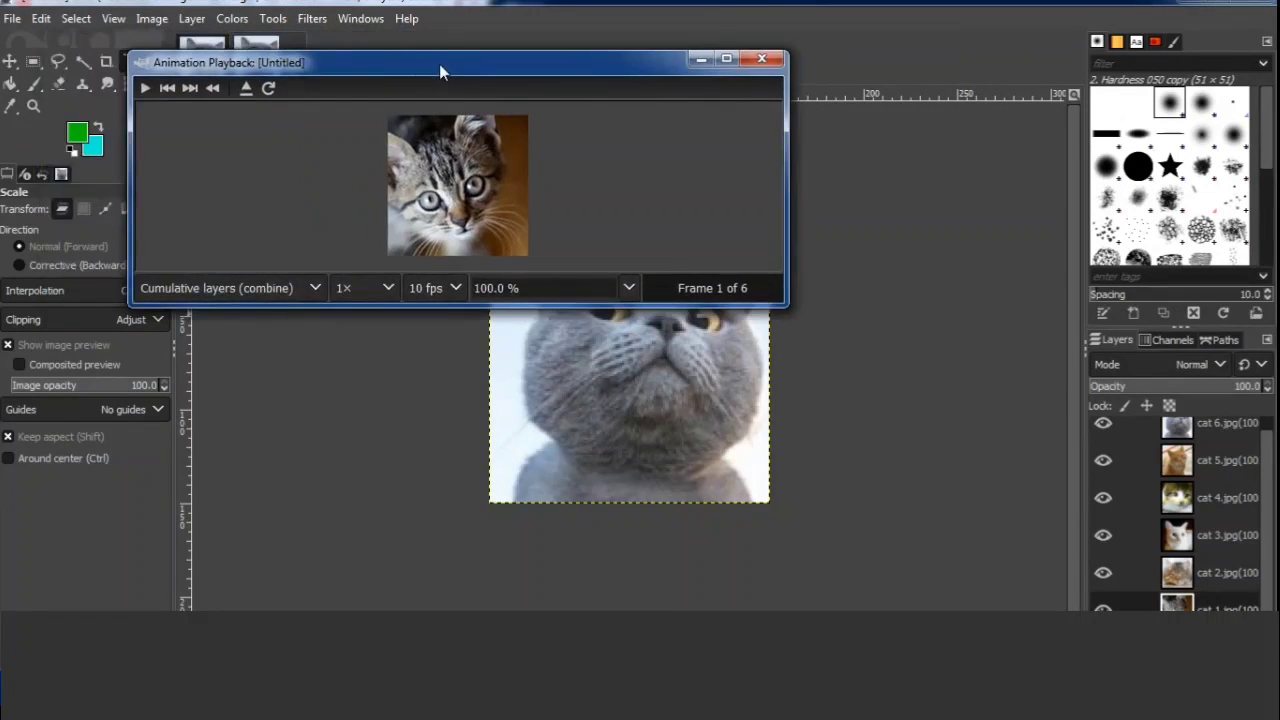
Play the six-frame animation preview, slow its playback speed to 0.125×, and close the preview.
left_click(143, 89)
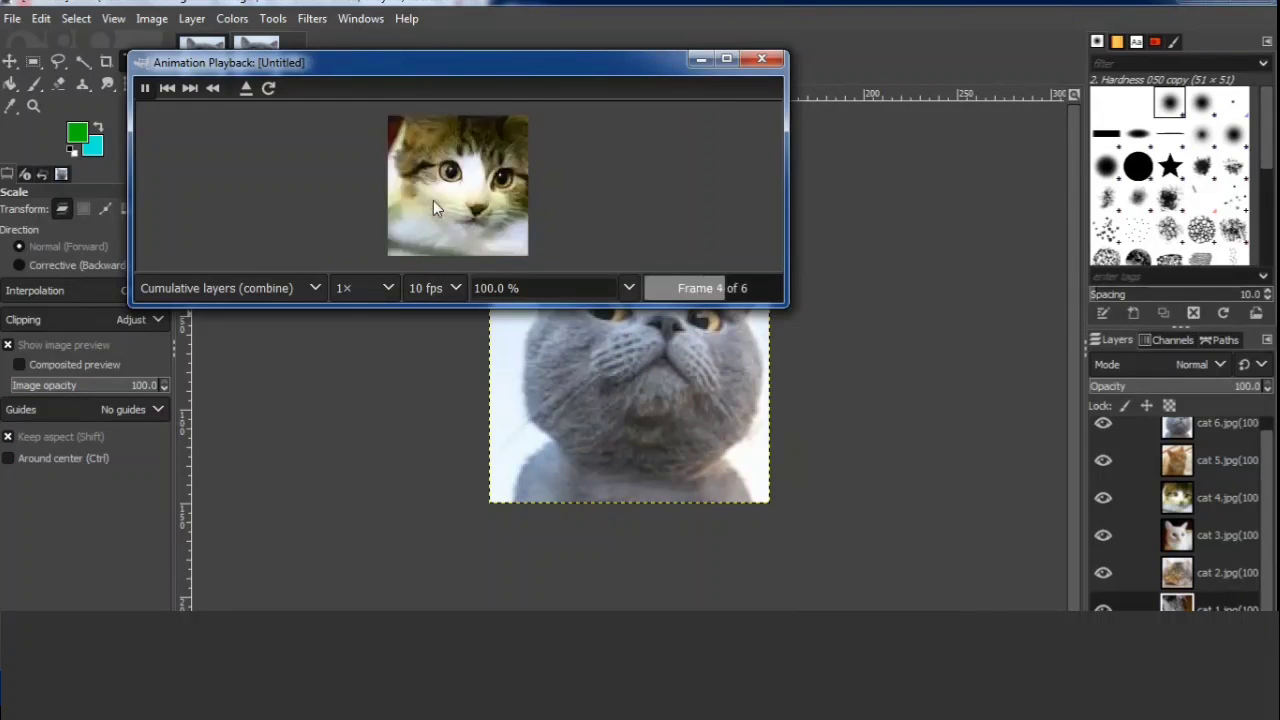
left_click(388, 289)
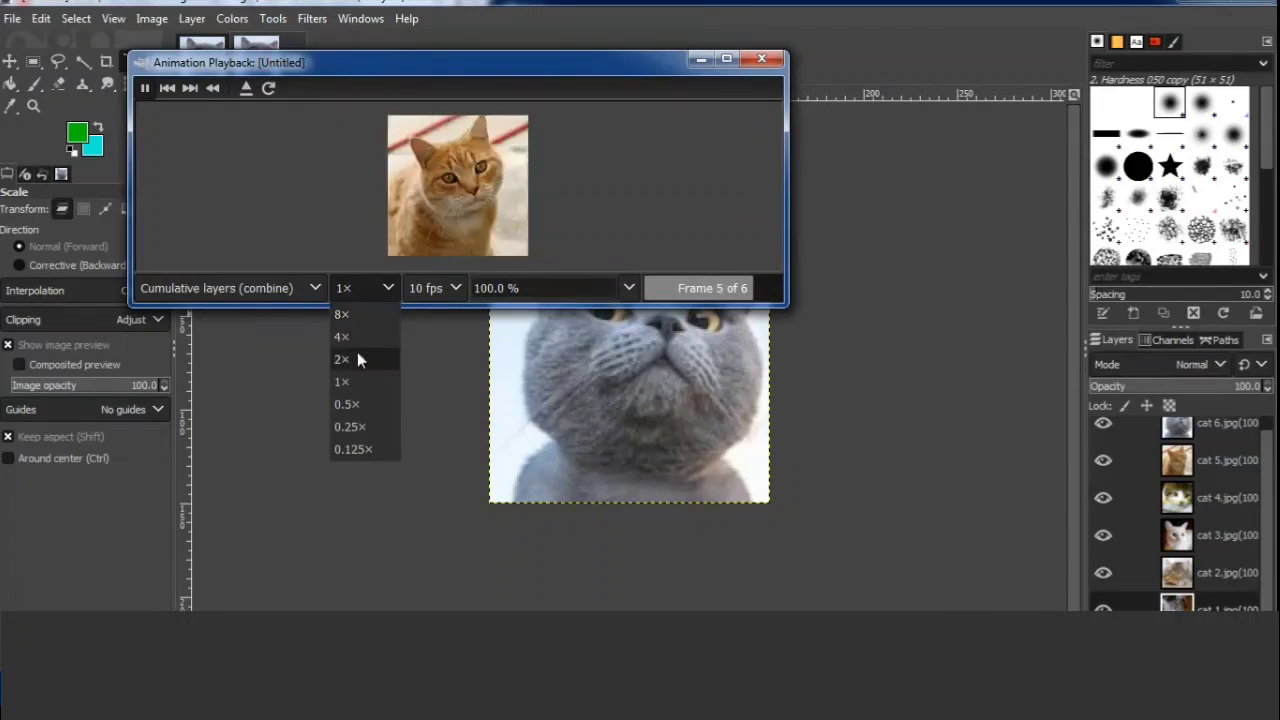
left_click(363, 448)
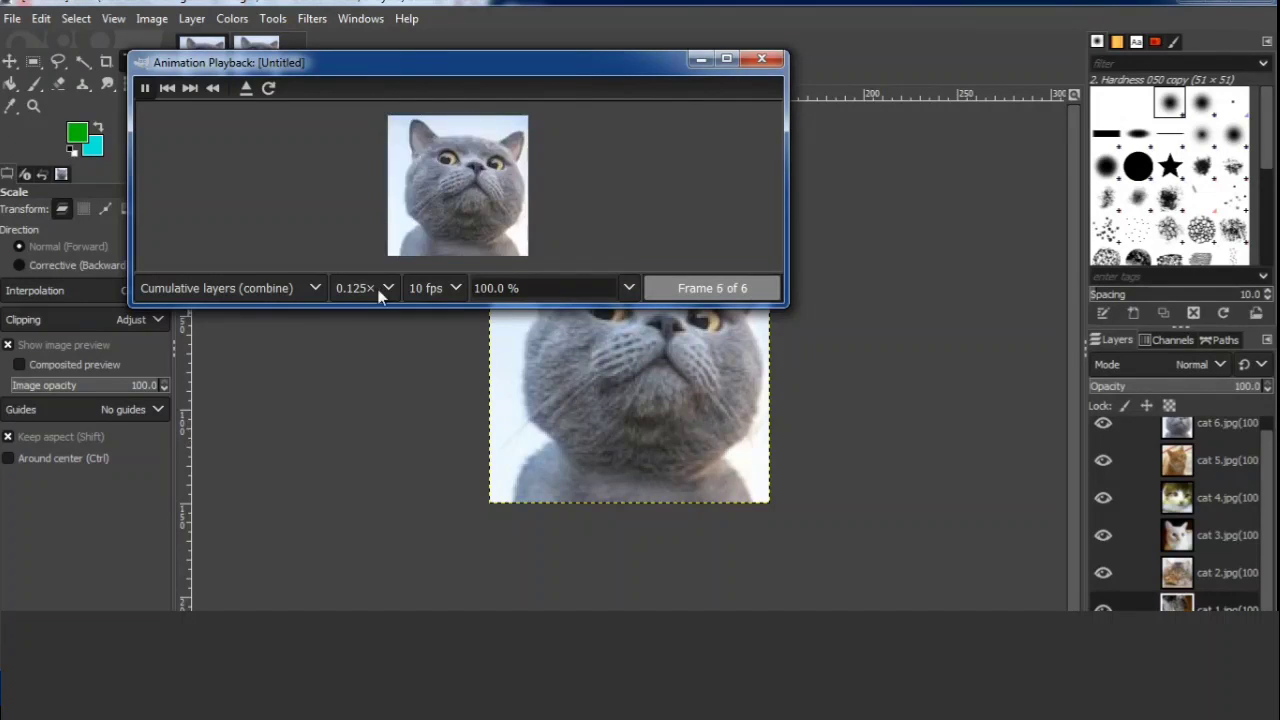
left_click(763, 60)
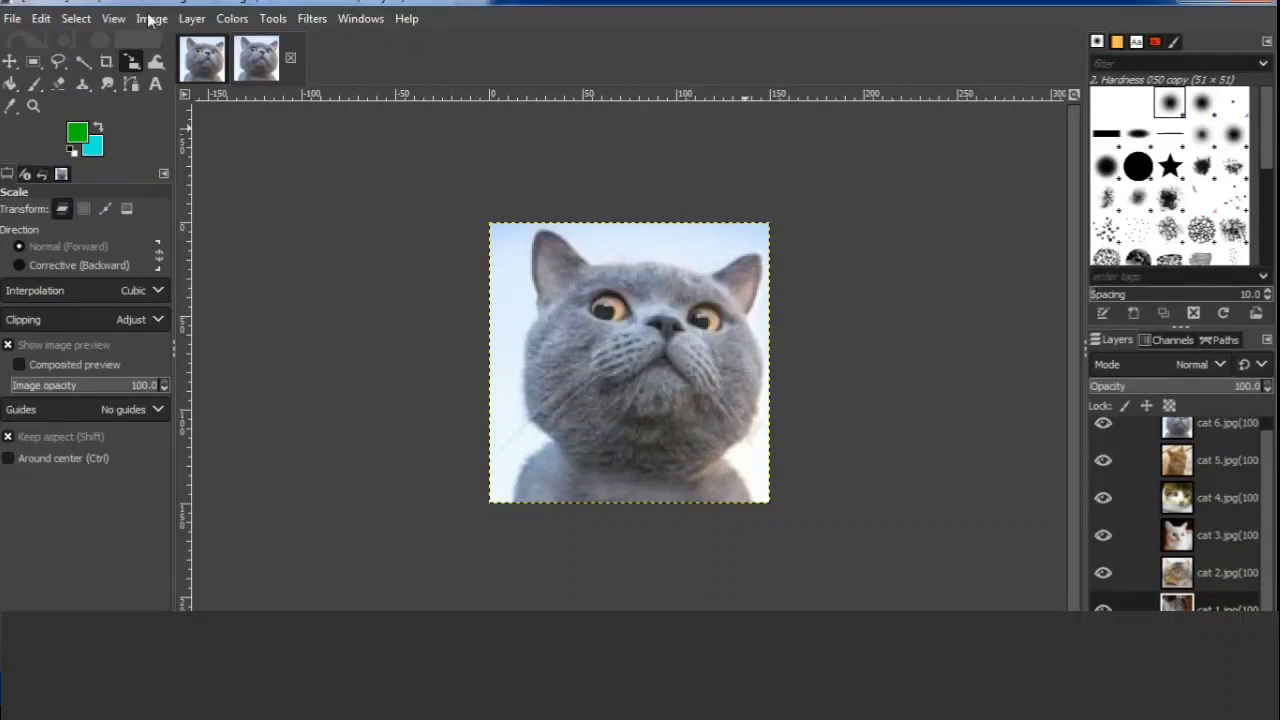
Start exporting the image to the Desktop folder under the name Tugas Animasi GIF.
left_click(17, 20)
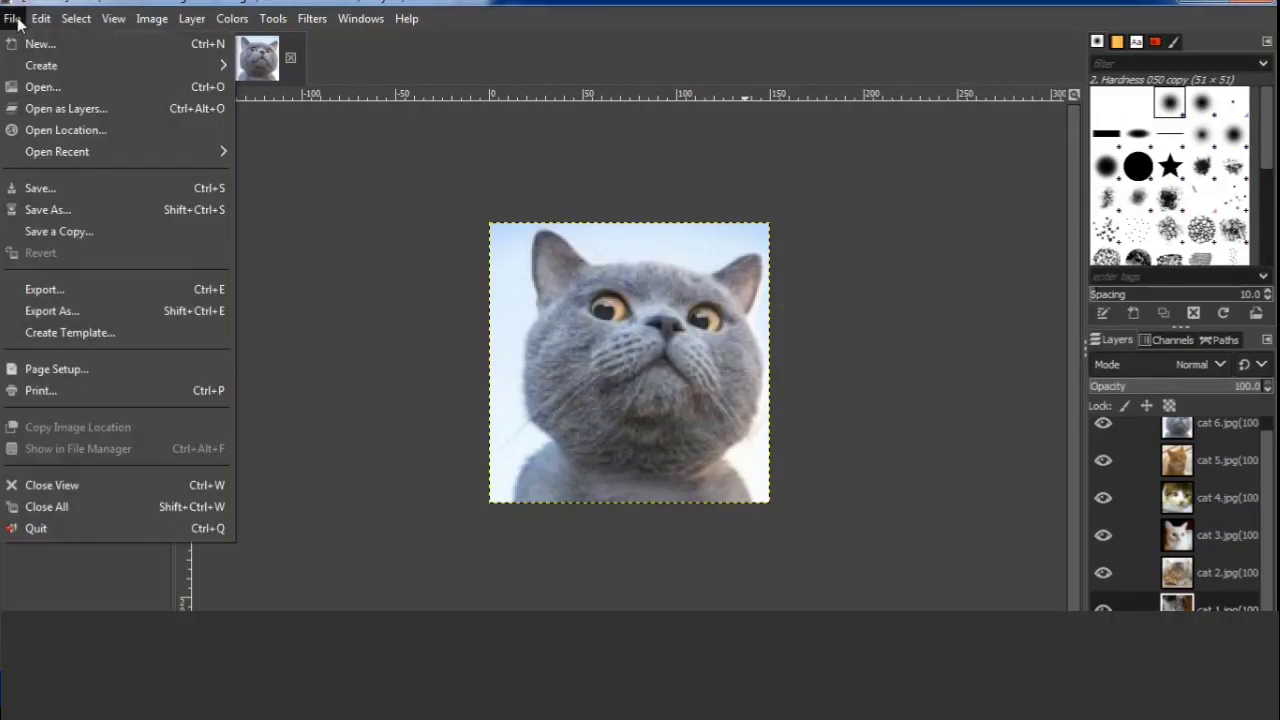
left_click(108, 309)
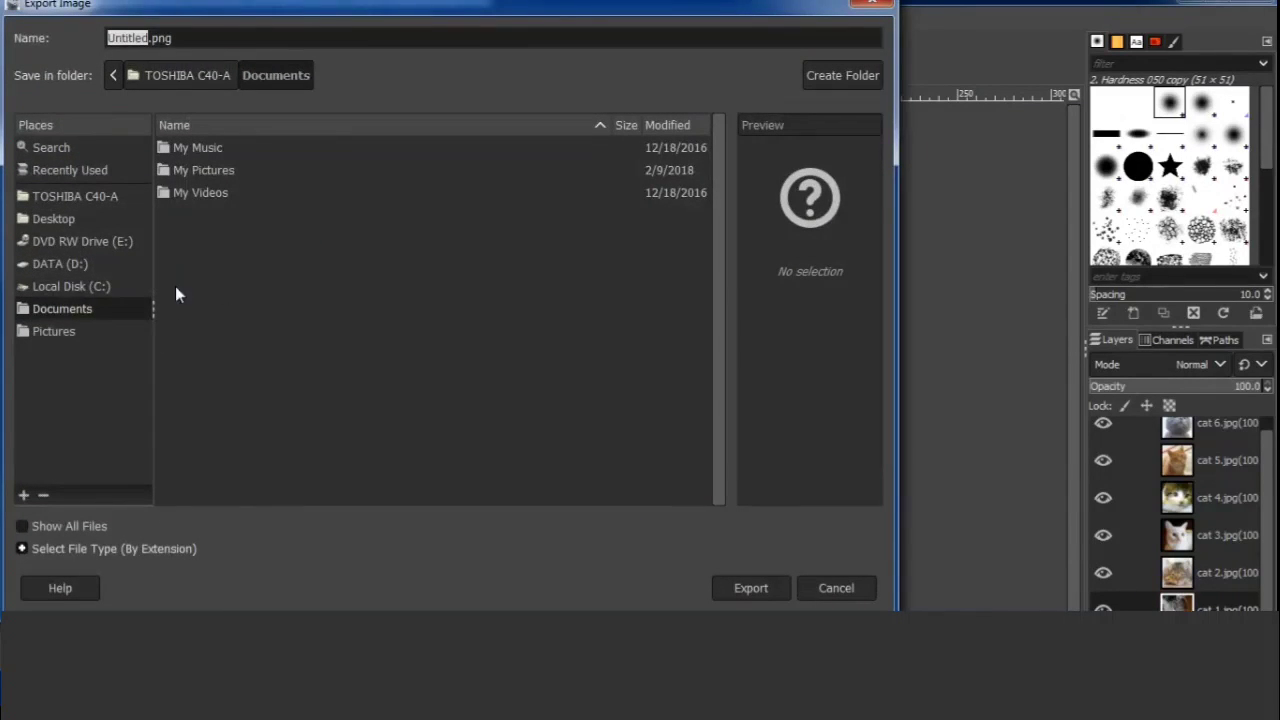
left_click(60, 220)
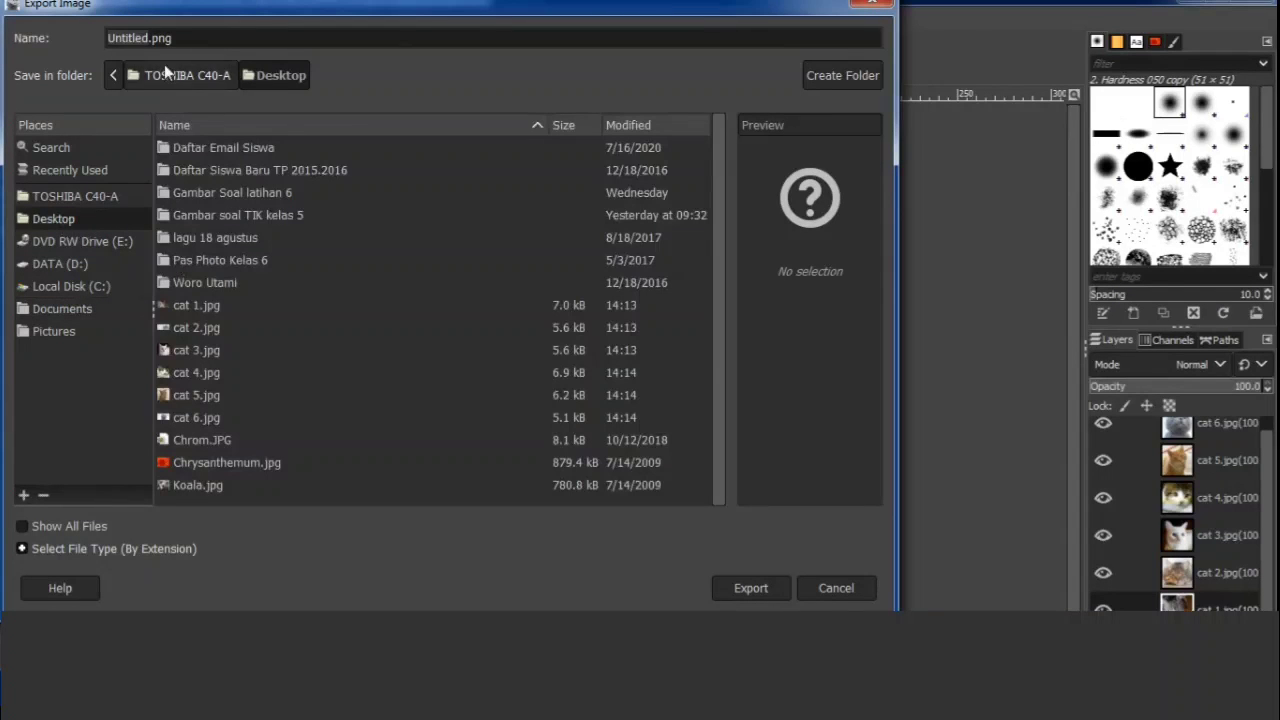
double_click(140, 37)
type("Tugas An")
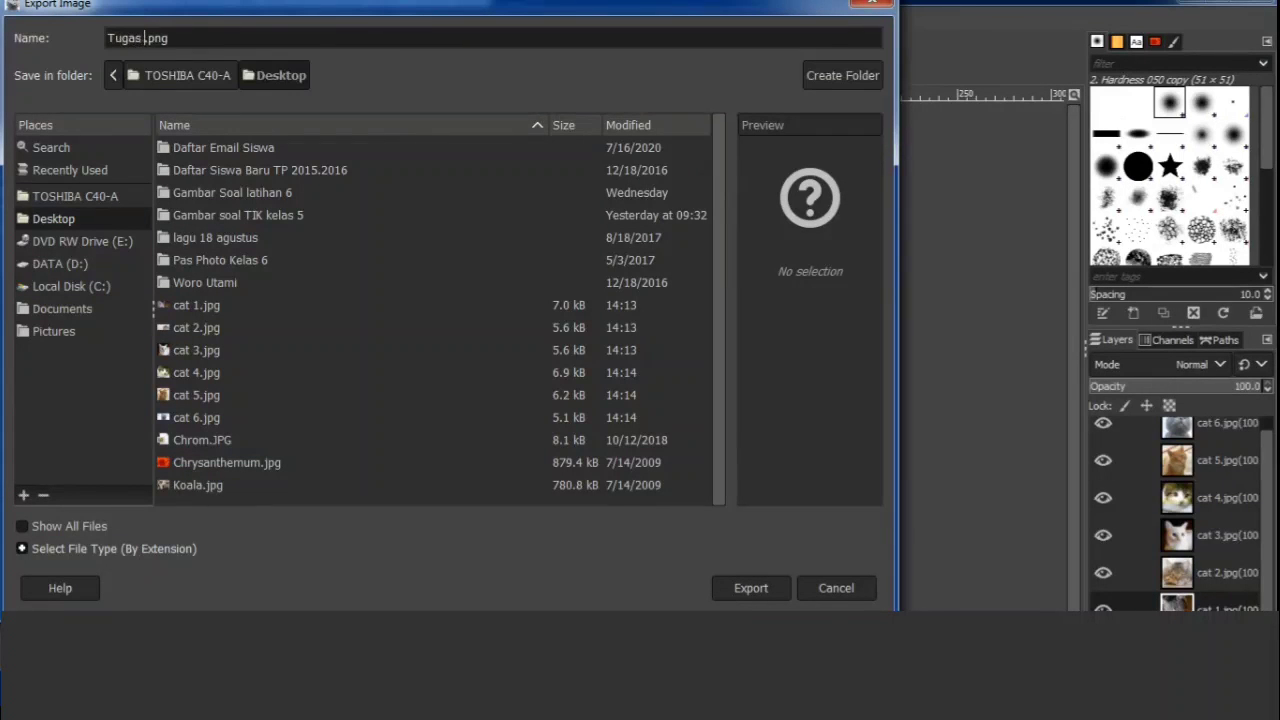
type("imasi GIF")
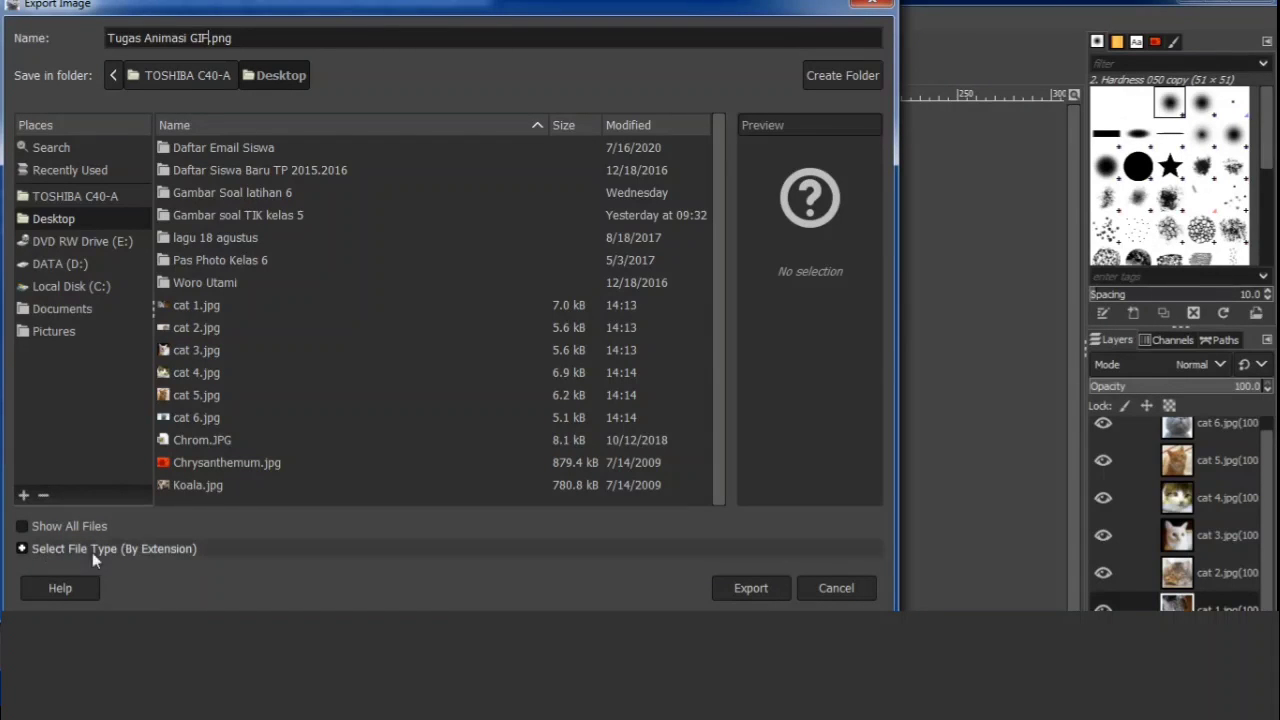
Set the export file type to GIF image and proceed to the GIF export options.
left_click(22, 549)
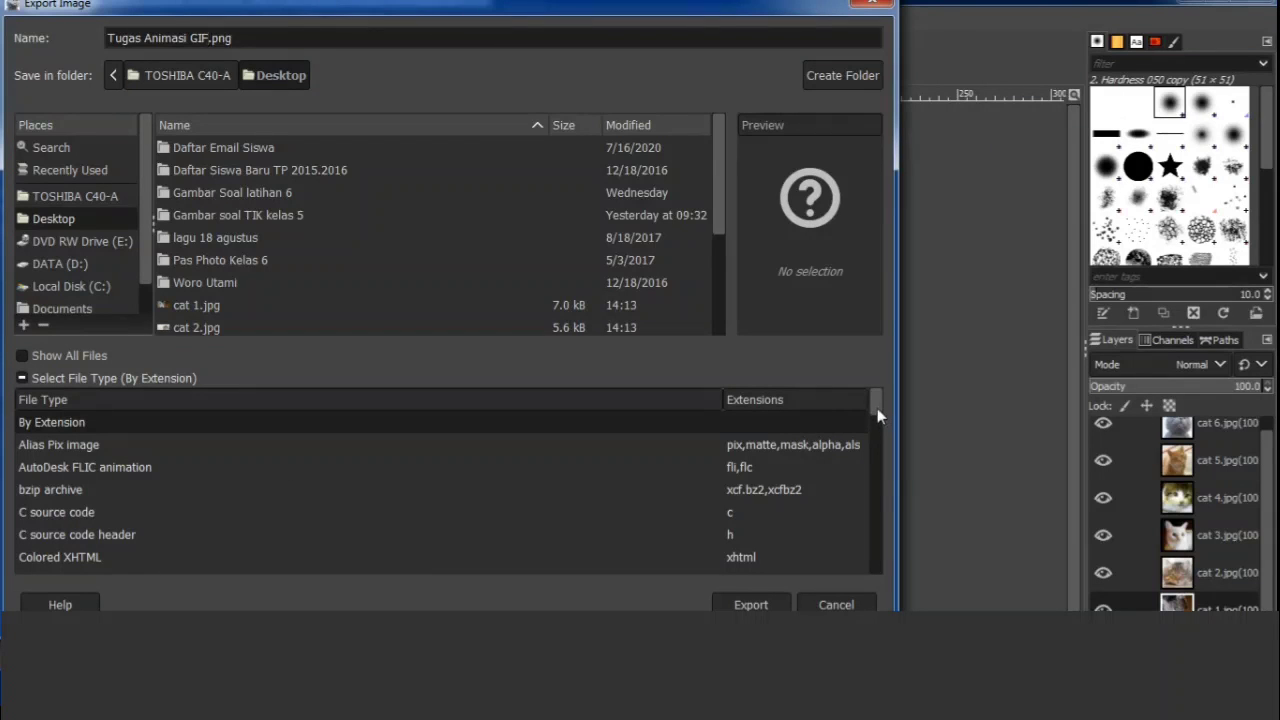
left_click_drag(876, 407, 879, 446)
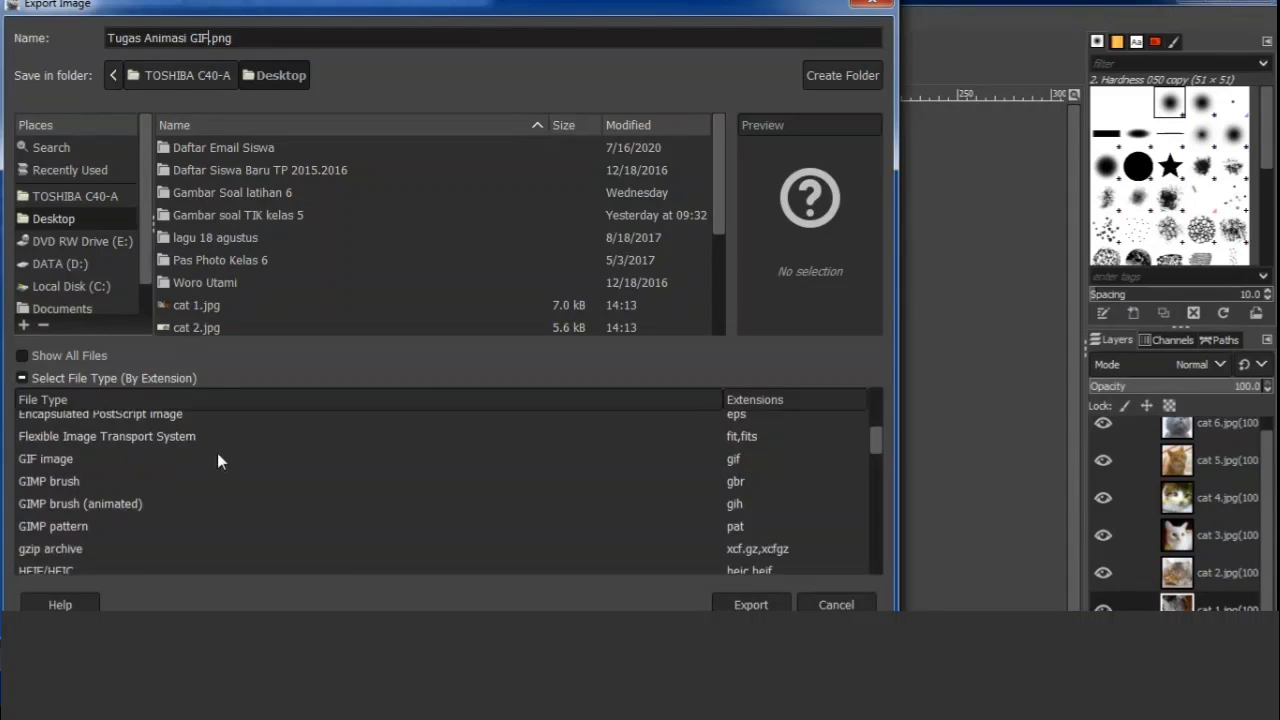
left_click(744, 465)
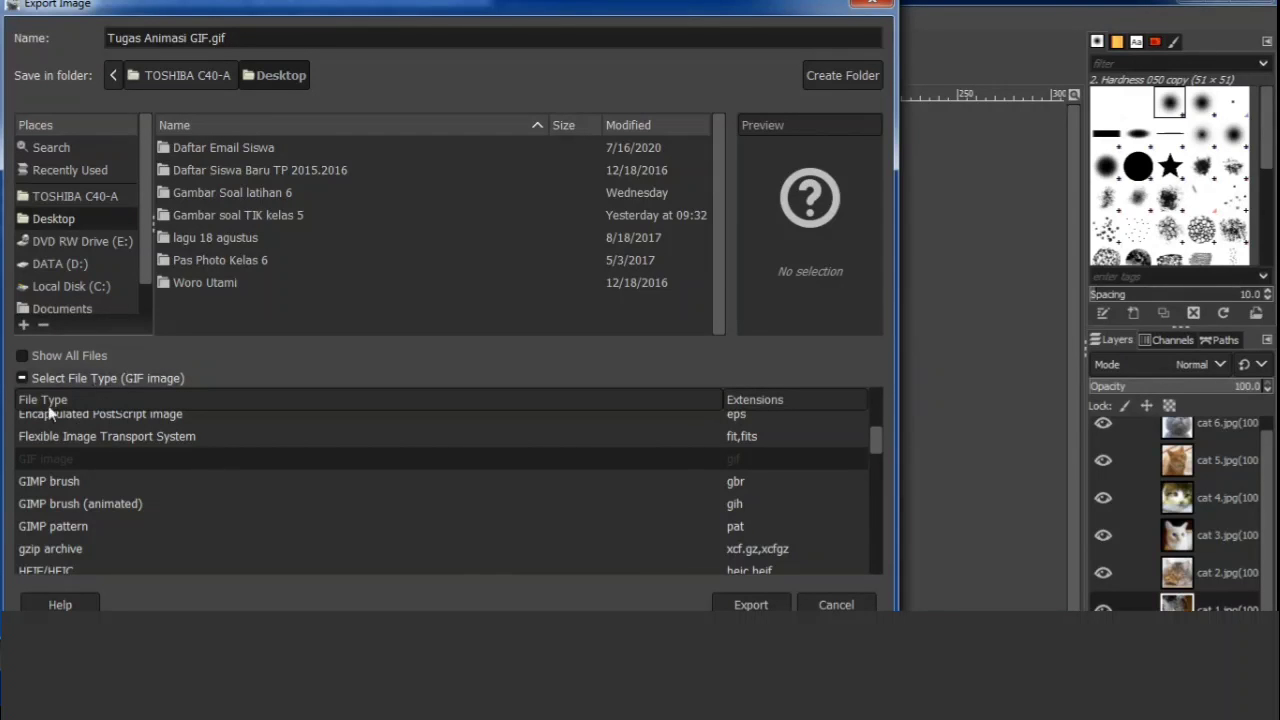
left_click(22, 378)
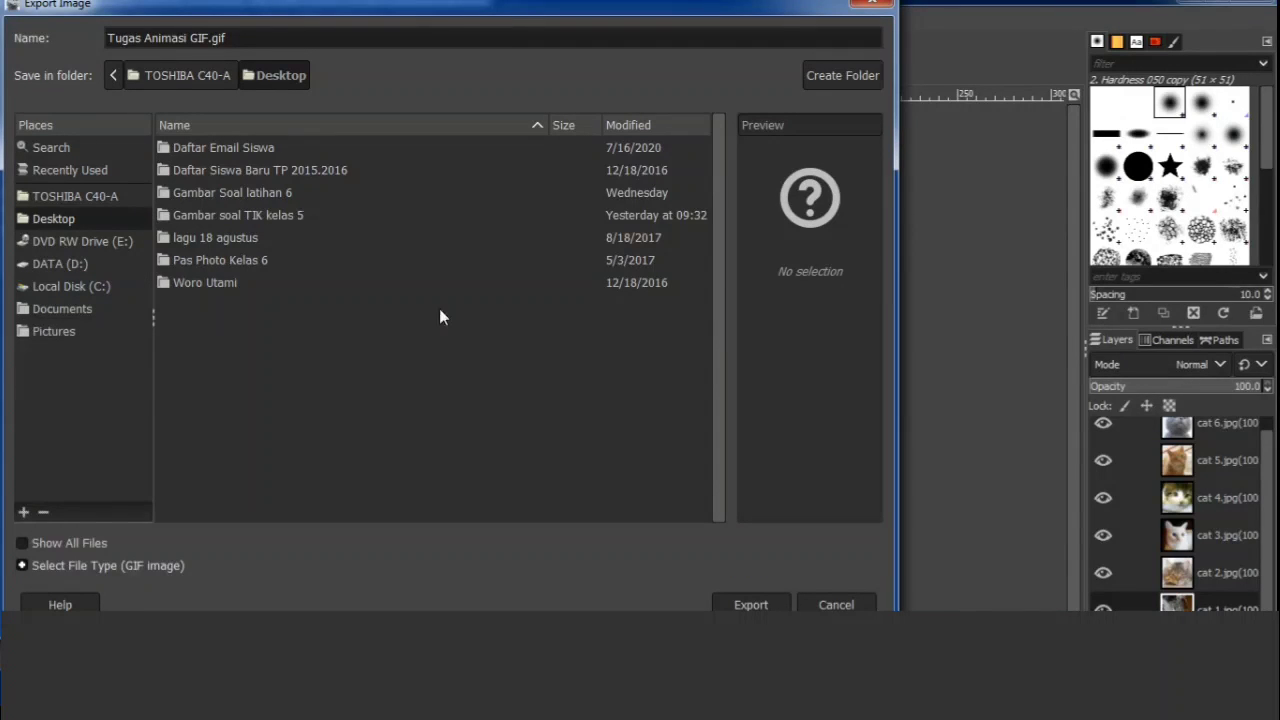
left_click(766, 604)
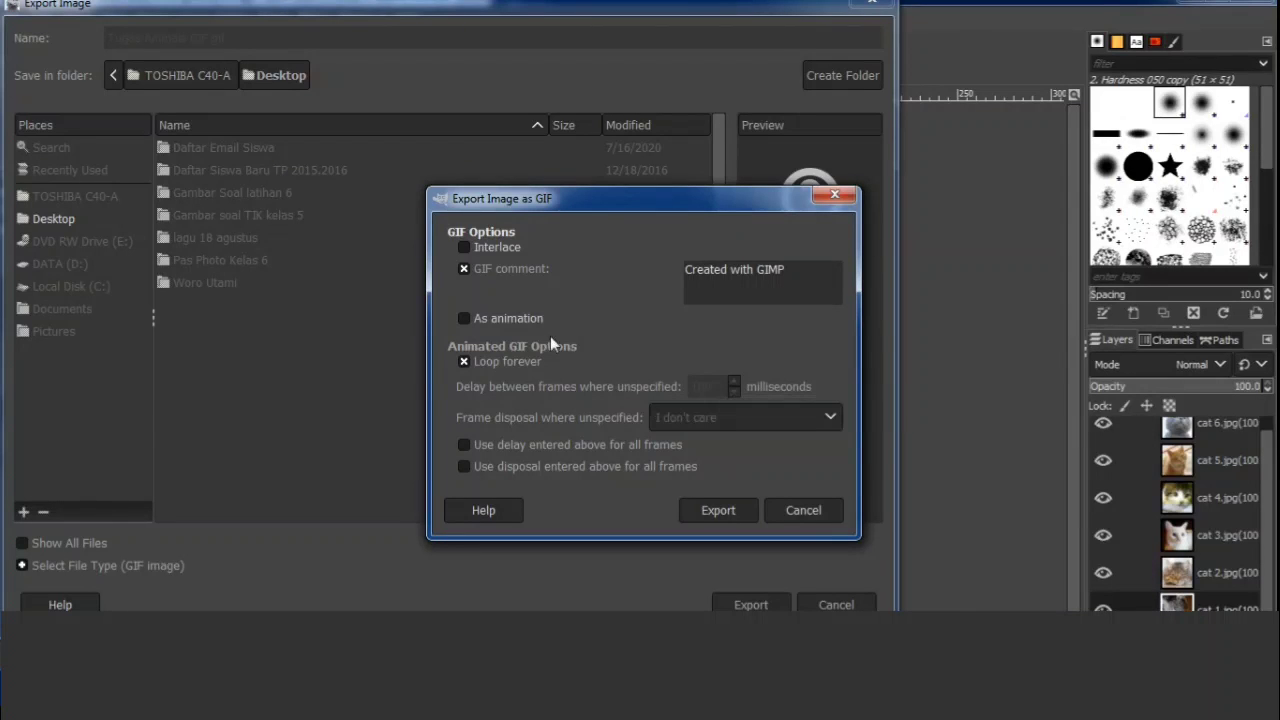
Export the GIF as an animation with a 500 millisecond frame delay applied to all frames.
left_click(464, 318)
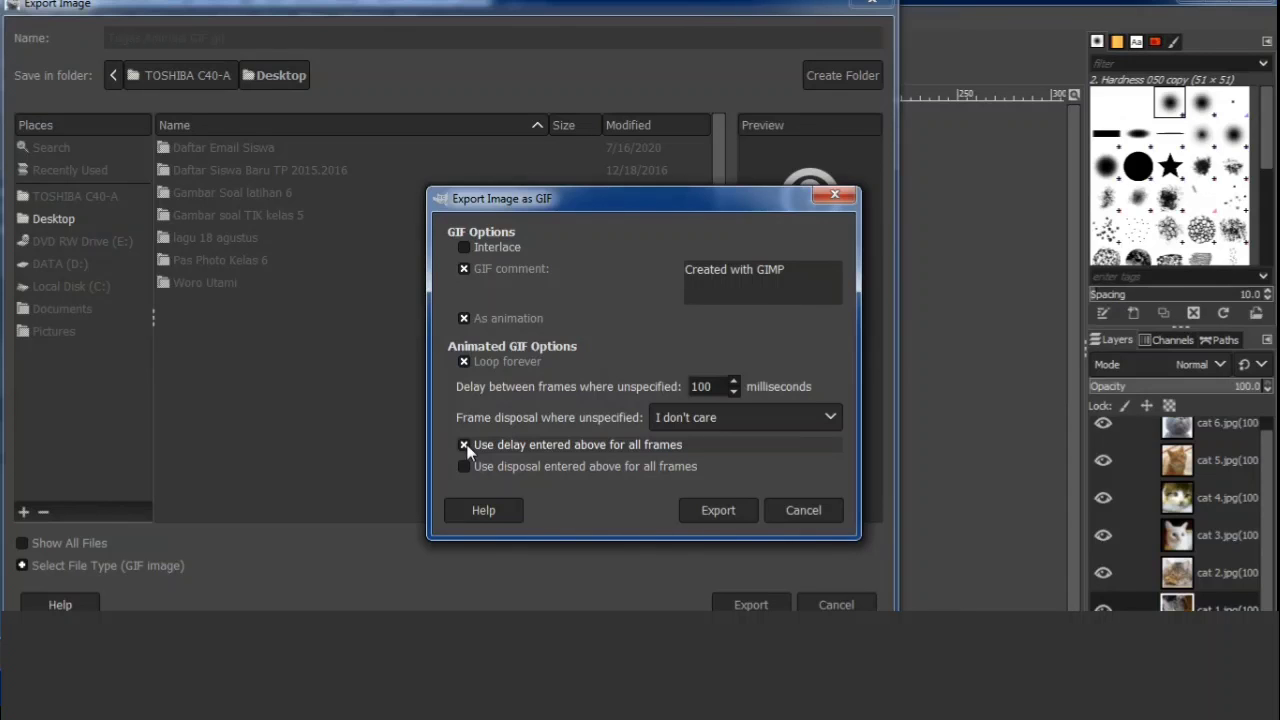
left_click(733, 383)
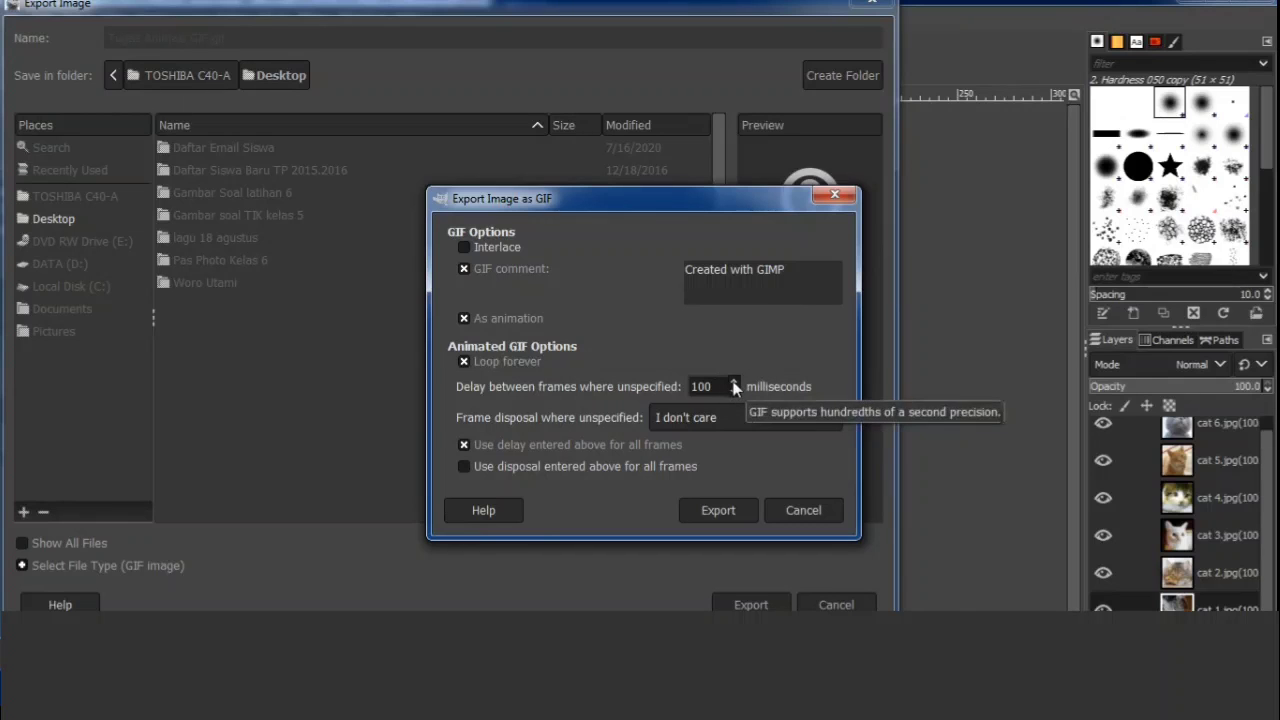
left_click_drag(716, 387, 676, 386)
type("500")
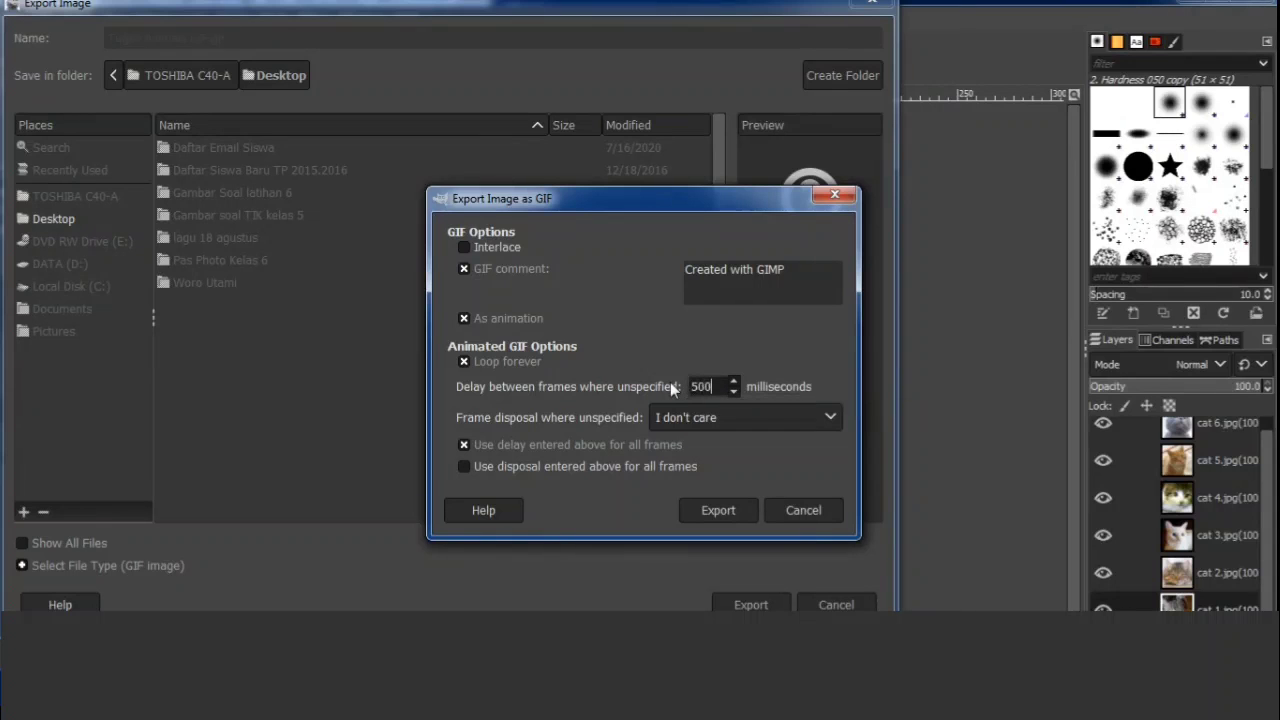
left_click(744, 509)
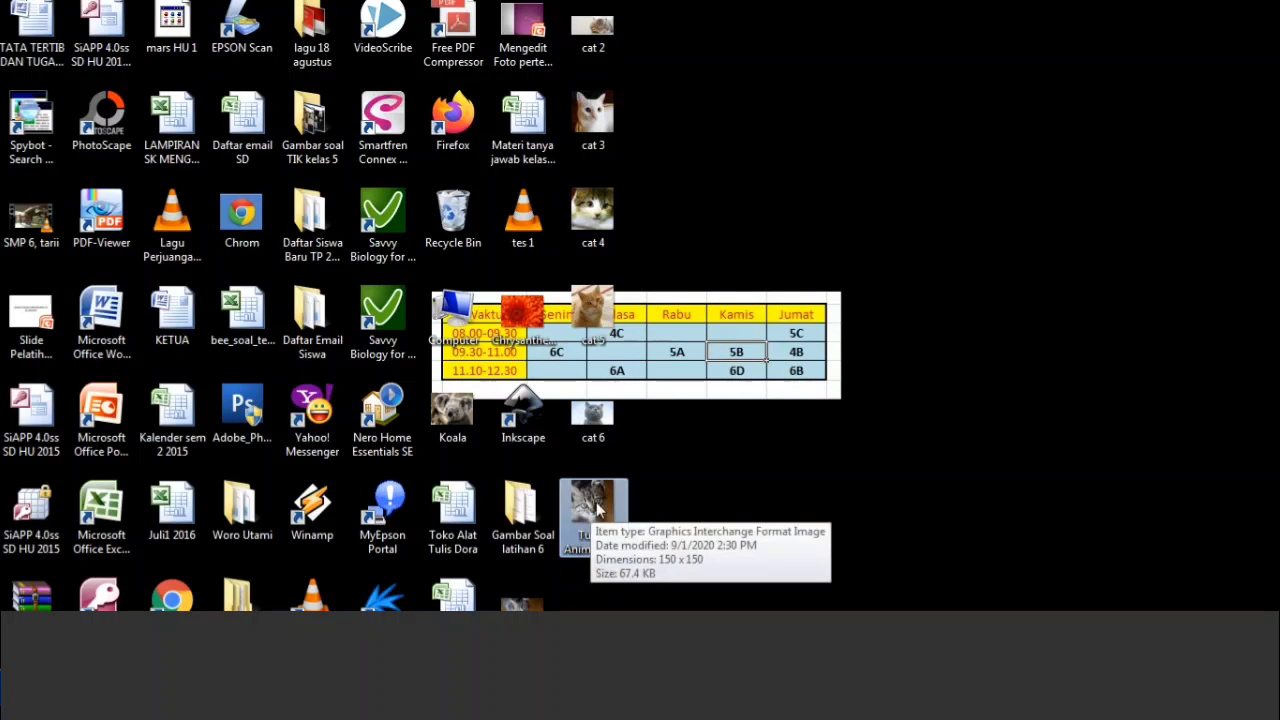
Open the exported Tugas Animasi GIF file from the desktop in its default viewer.
double_click(598, 510)
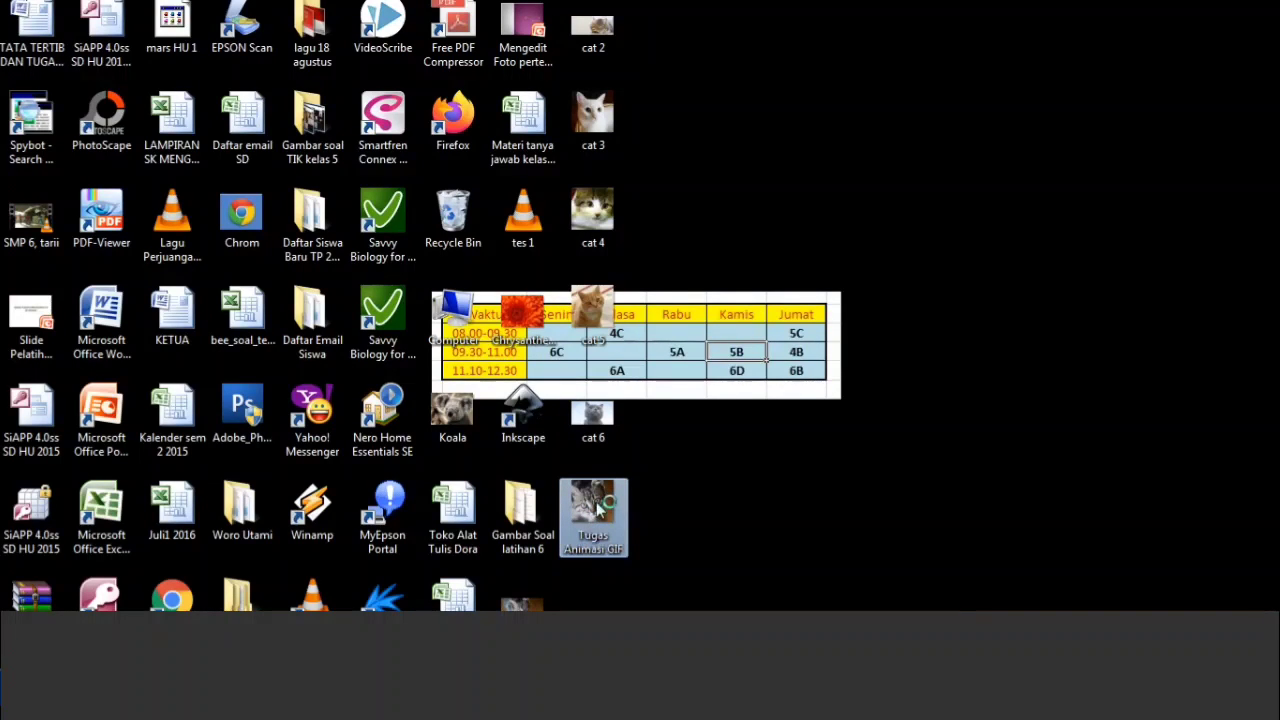
left_click(808, 401)
left_click(811, 406)
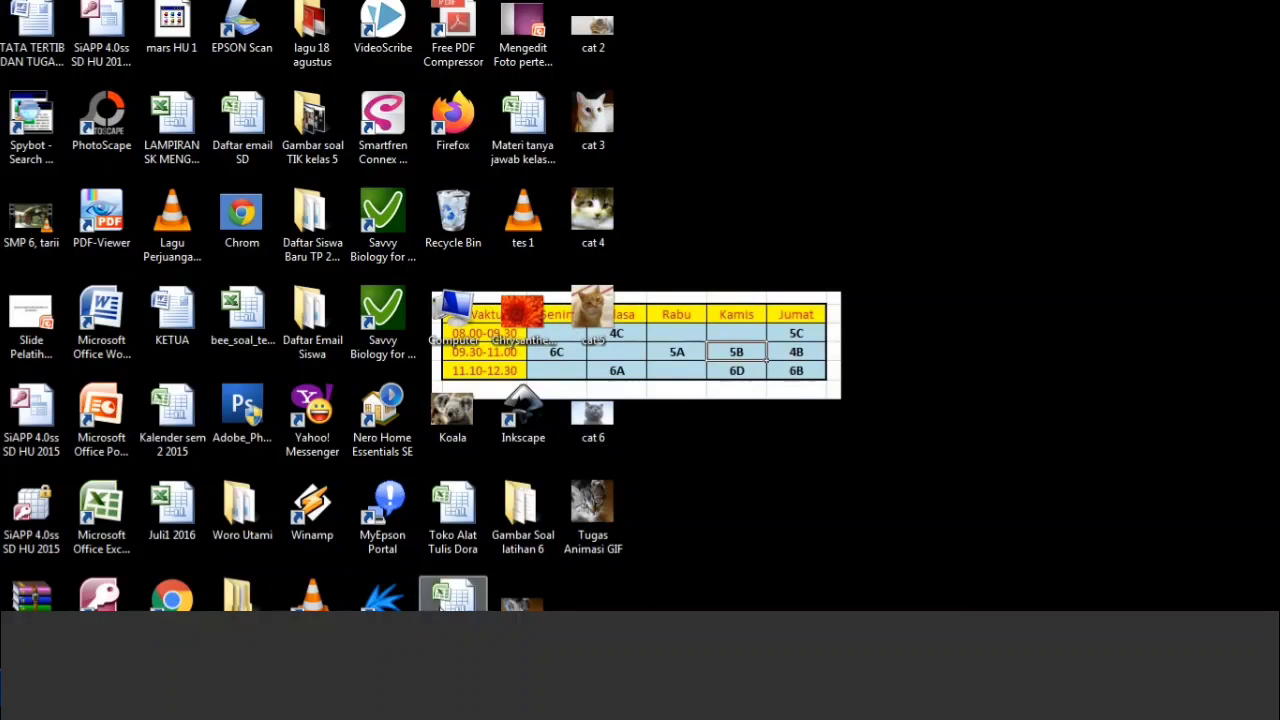
Launch VLC media player, play the Tugas Animasi GIF file from the desktop in it, and close the player.
double_click(314, 597)
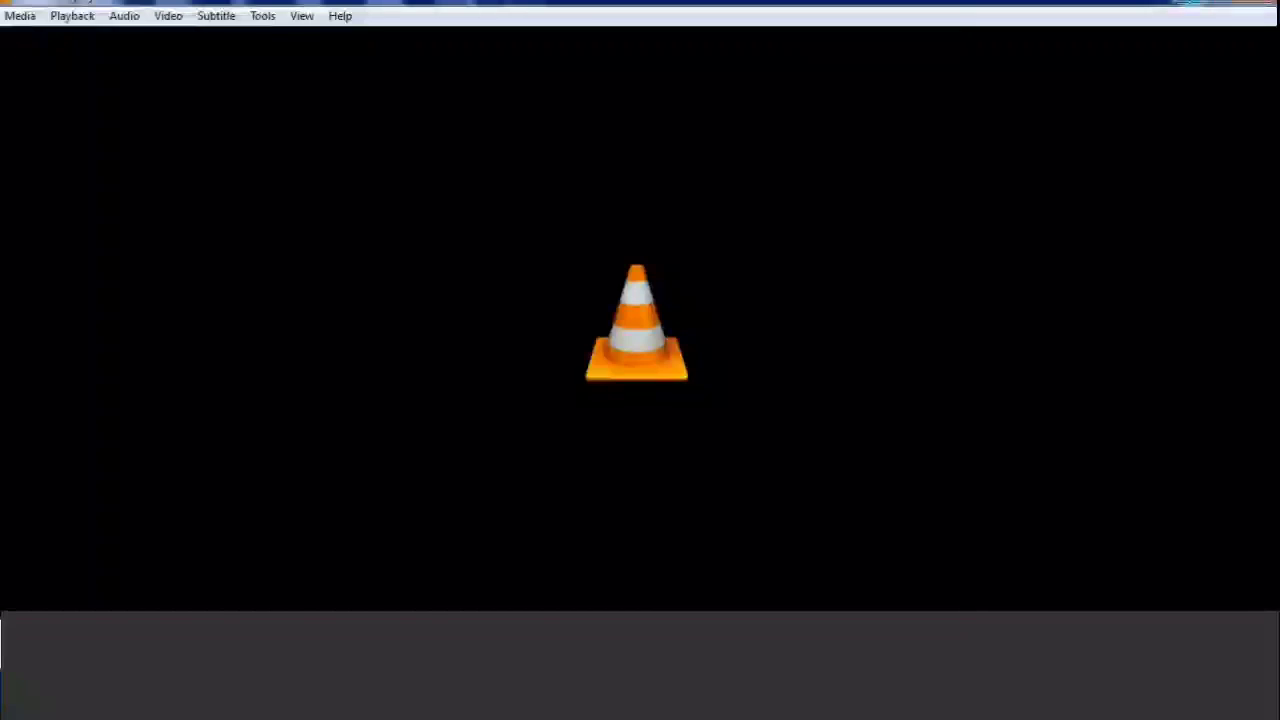
left_click(1253, 3)
left_click_drag(604, 515, 617, 350)
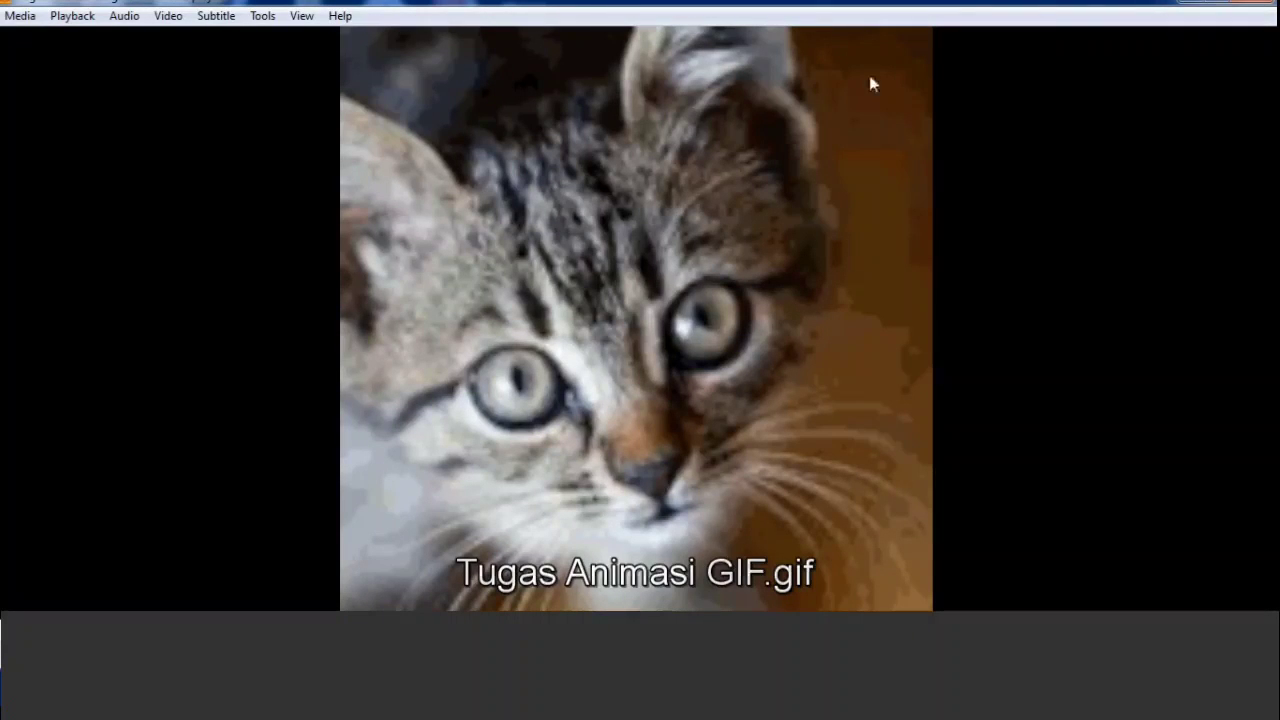
left_click(1266, 6)
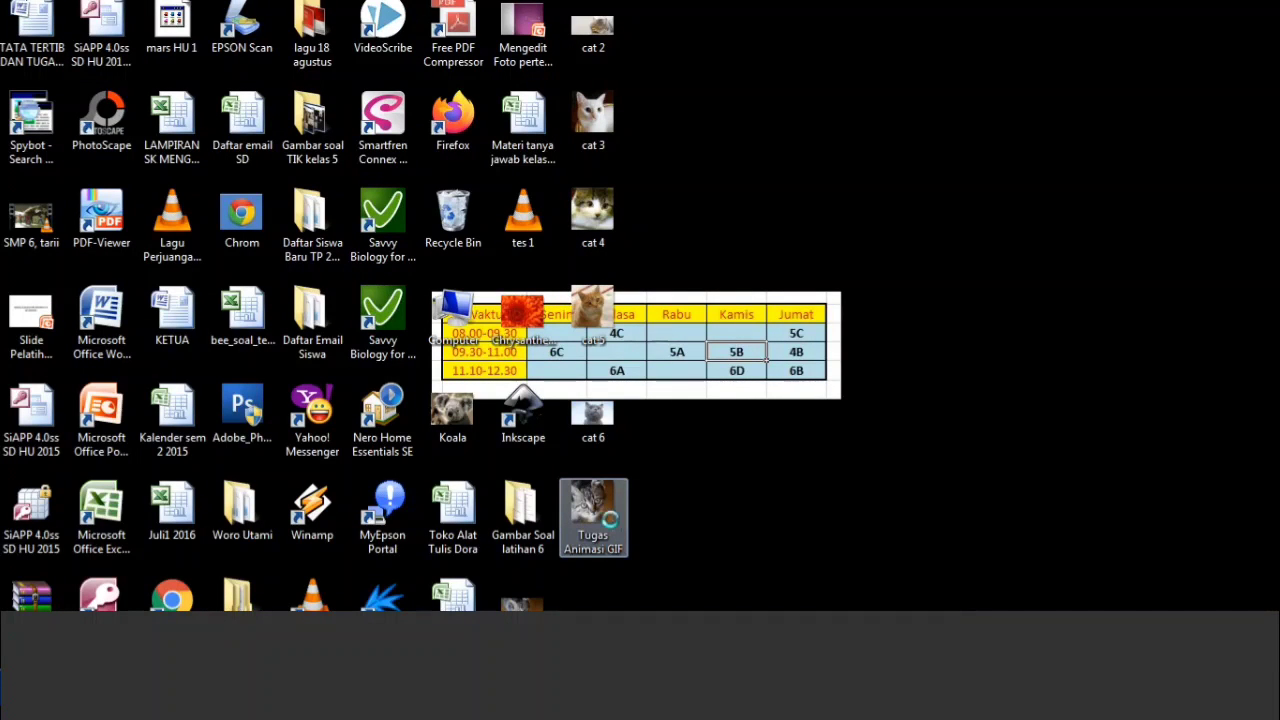
Preview the Tugas Animasi GIF file in the Windows picture viewer and close the viewer.
right_click(611, 519)
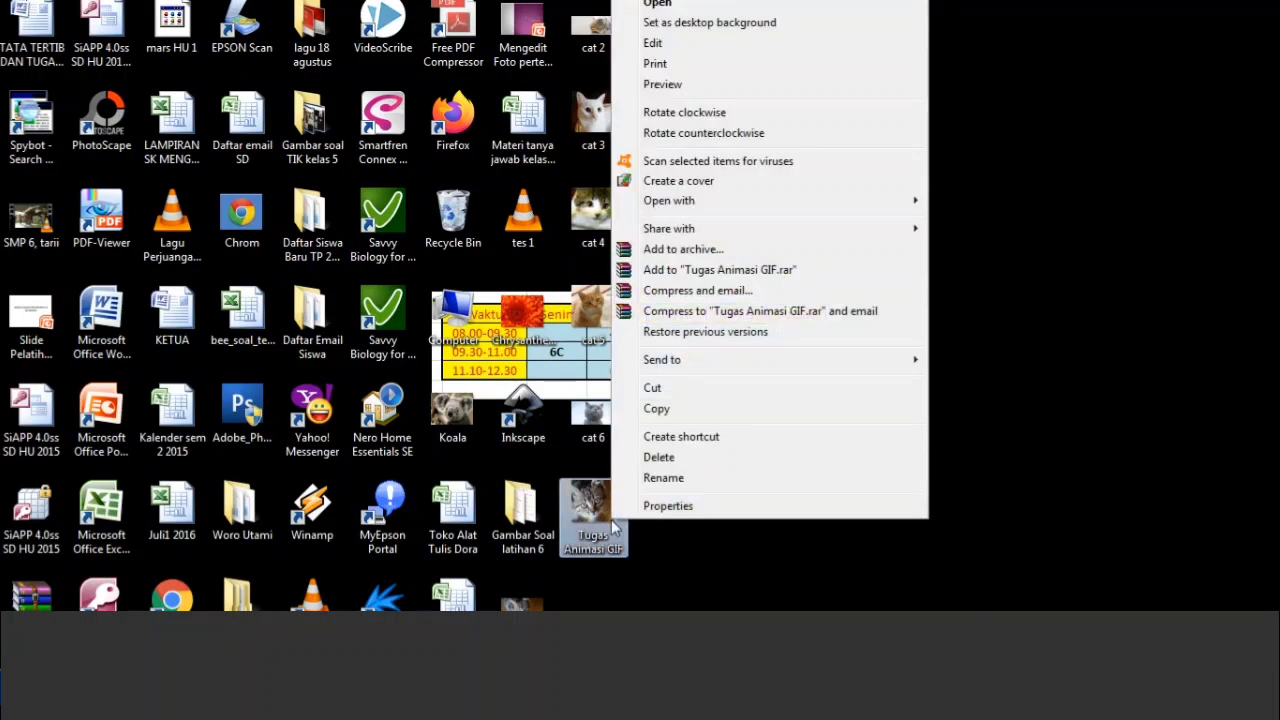
left_click(716, 85)
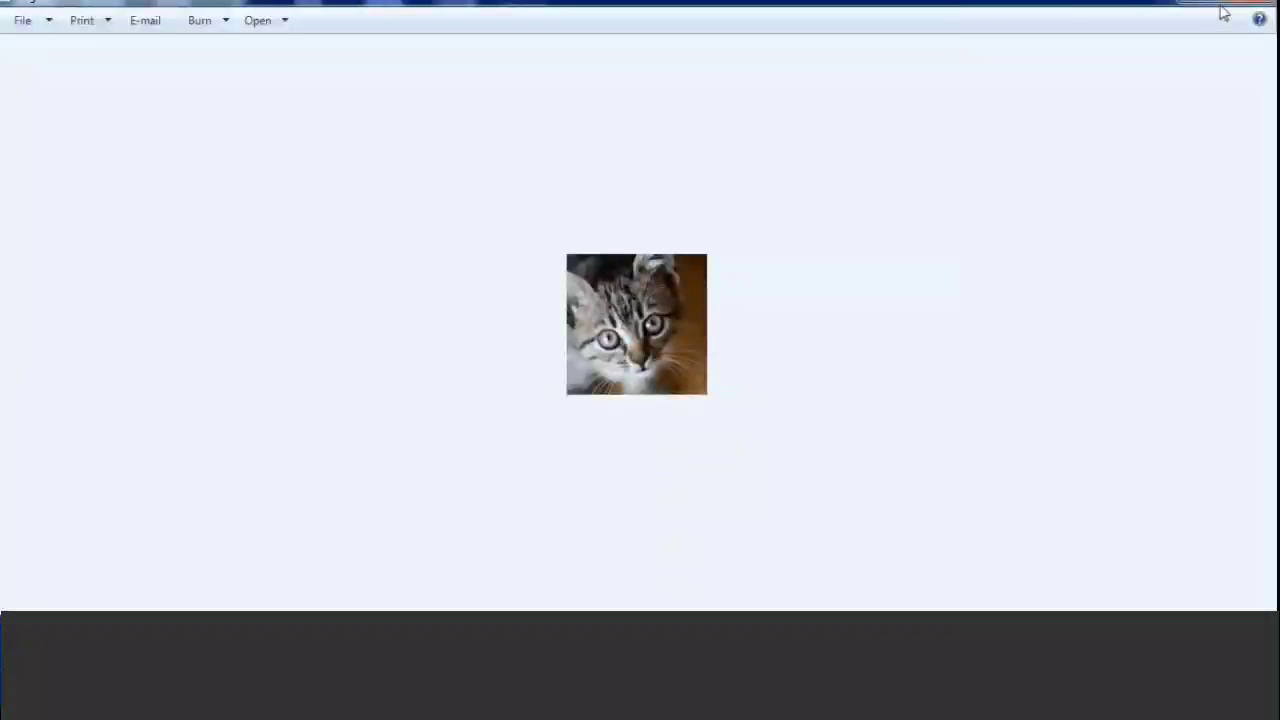
left_click(1252, 8)
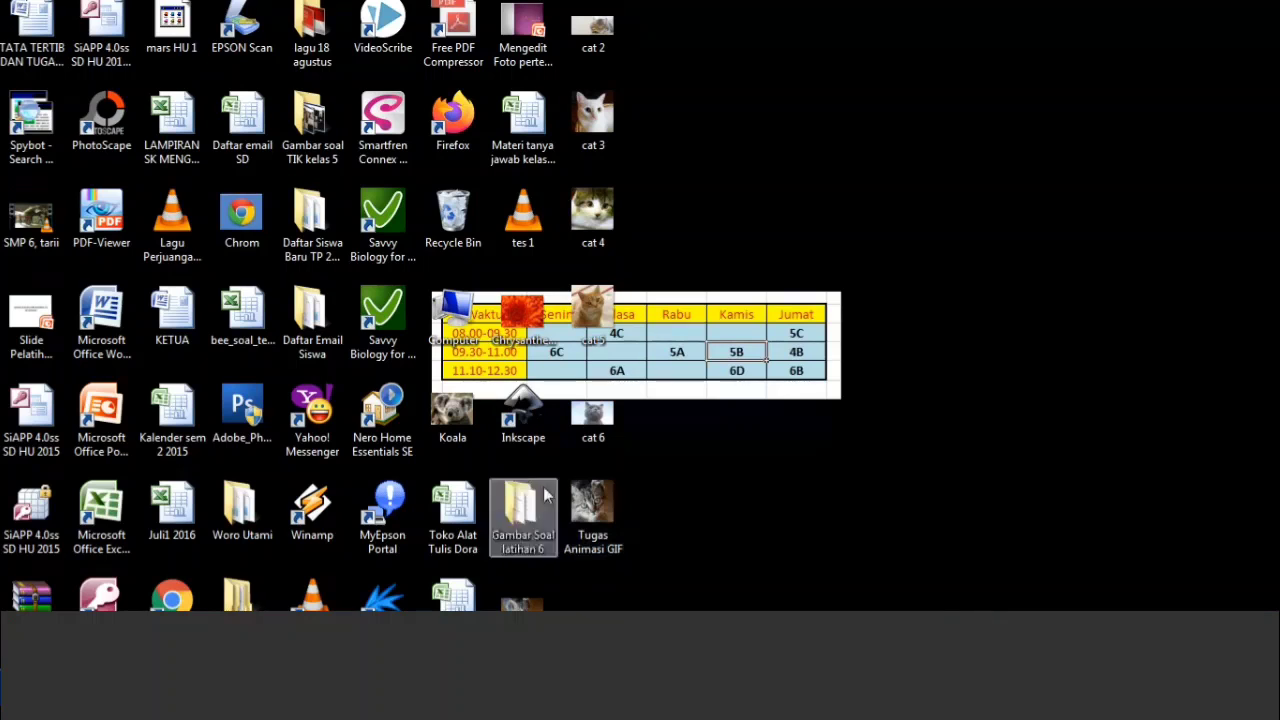
Open the Tugas Animasi GIF file with Windows Media Center and run its Express setup.
key("super")
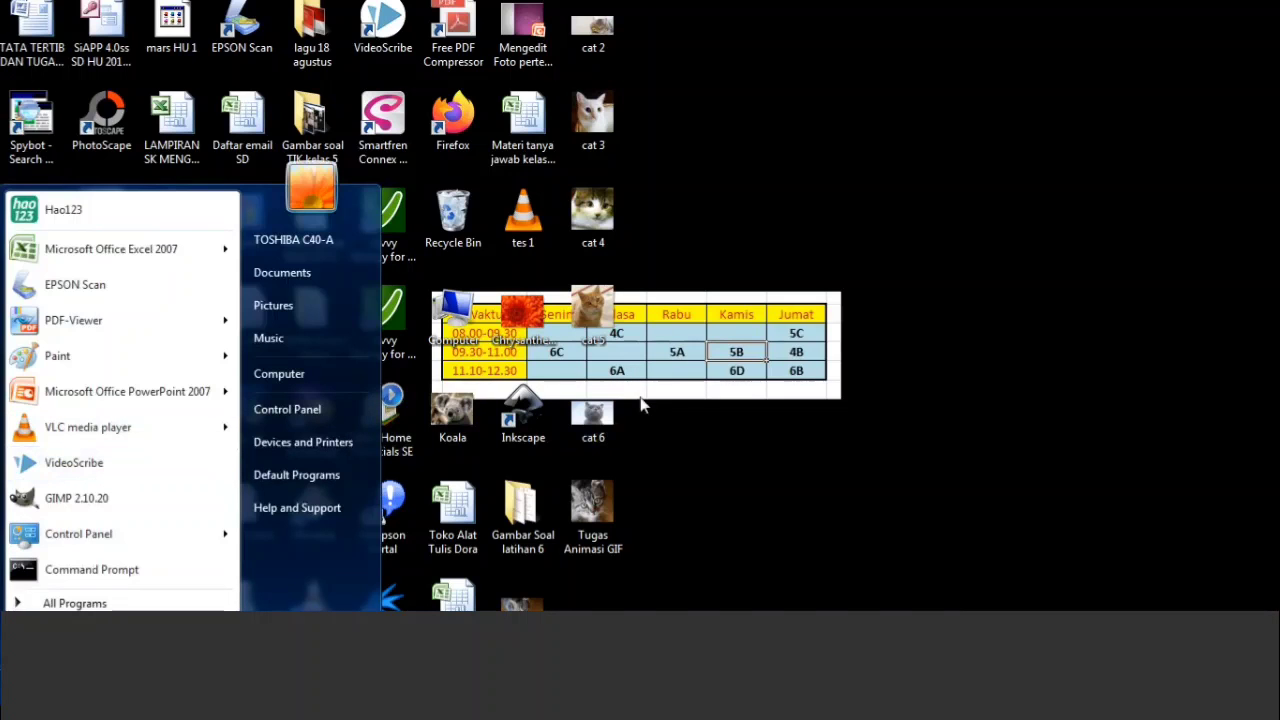
left_click(846, 437)
right_click(590, 518)
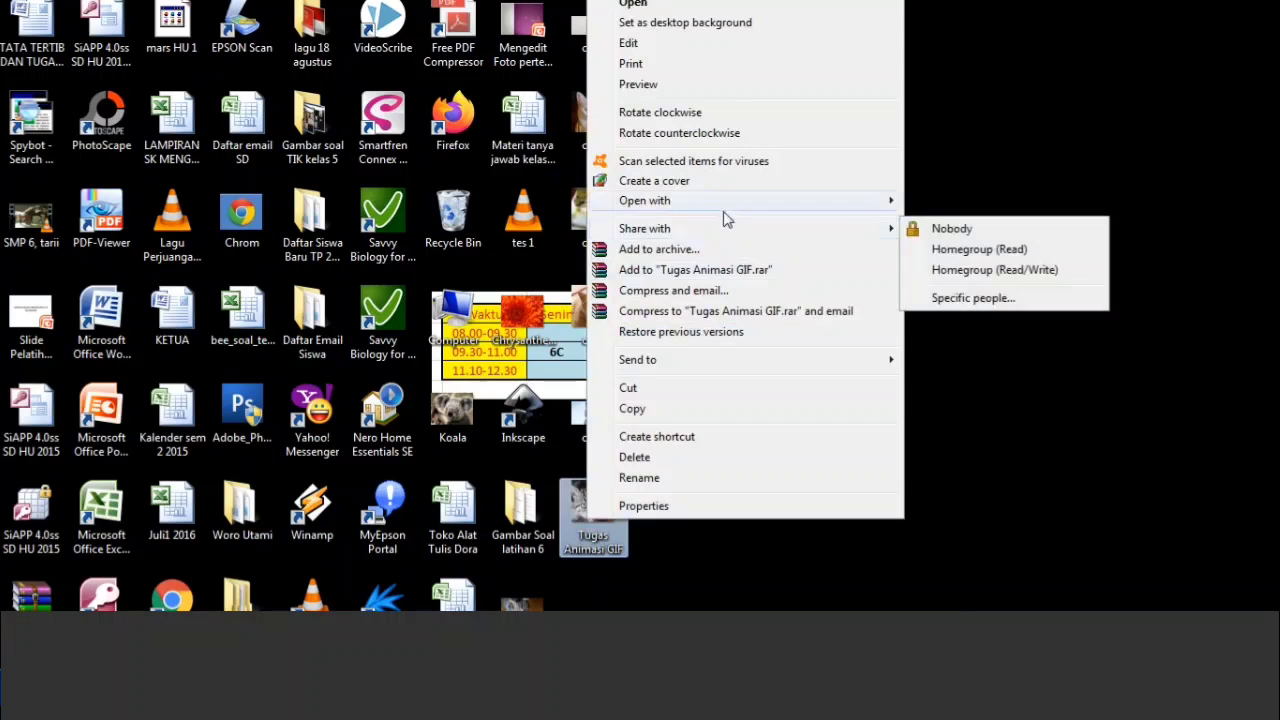
mouse_move(833, 210)
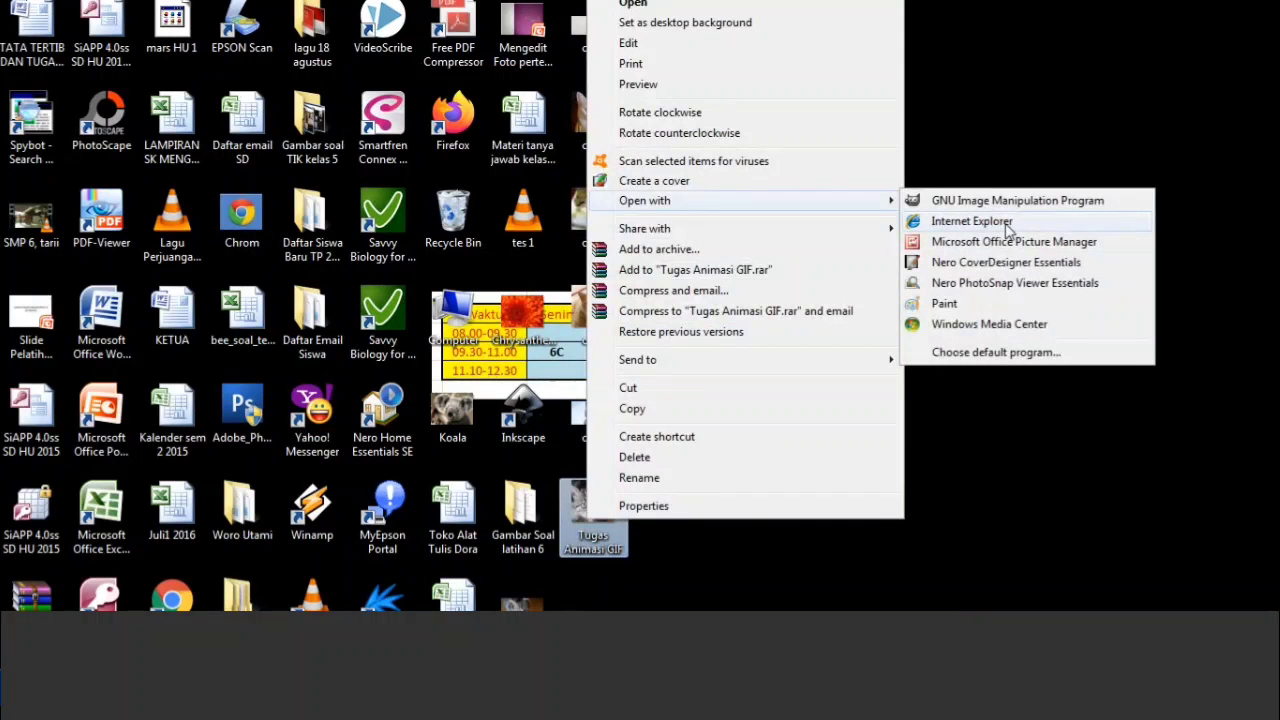
left_click(1020, 331)
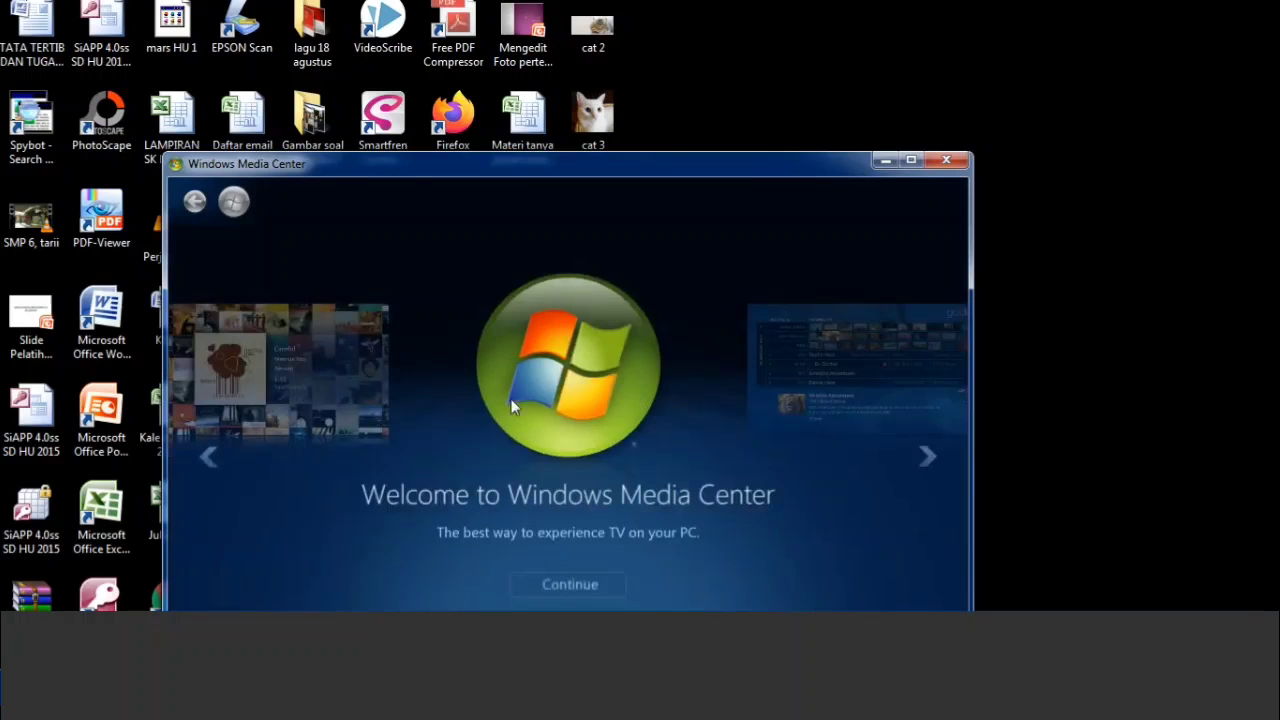
left_click(600, 586)
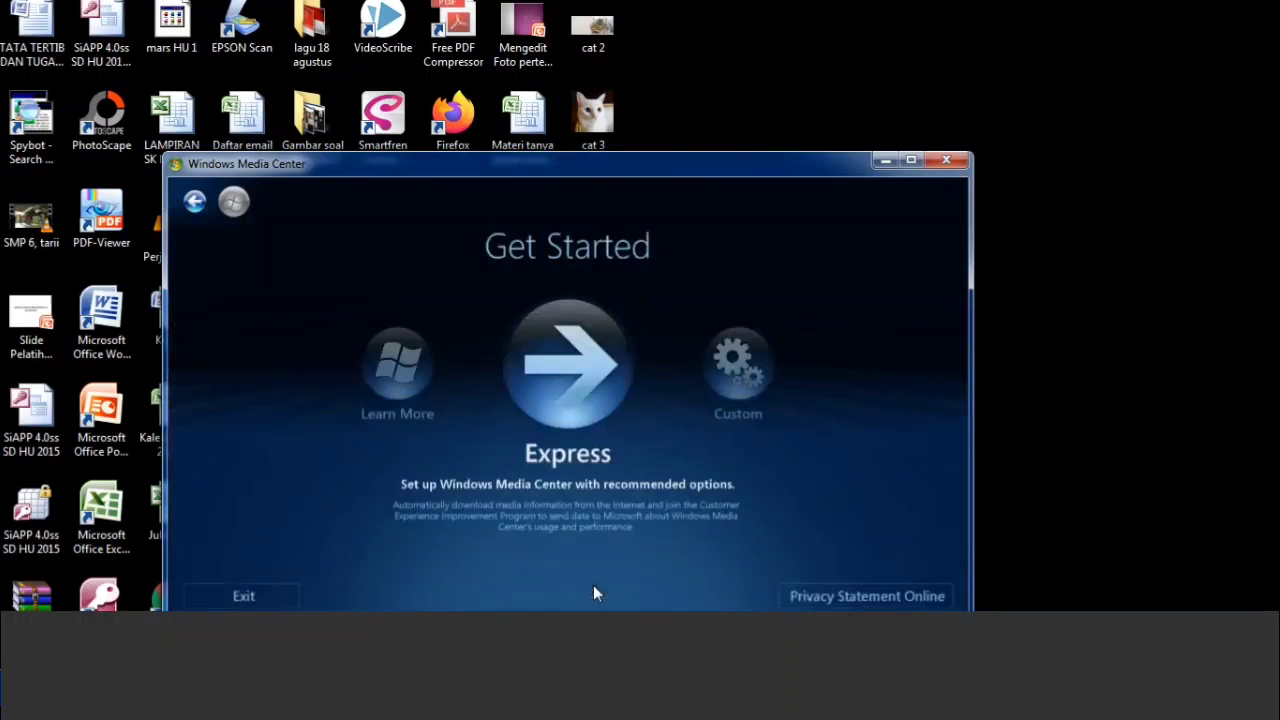
left_click(579, 367)
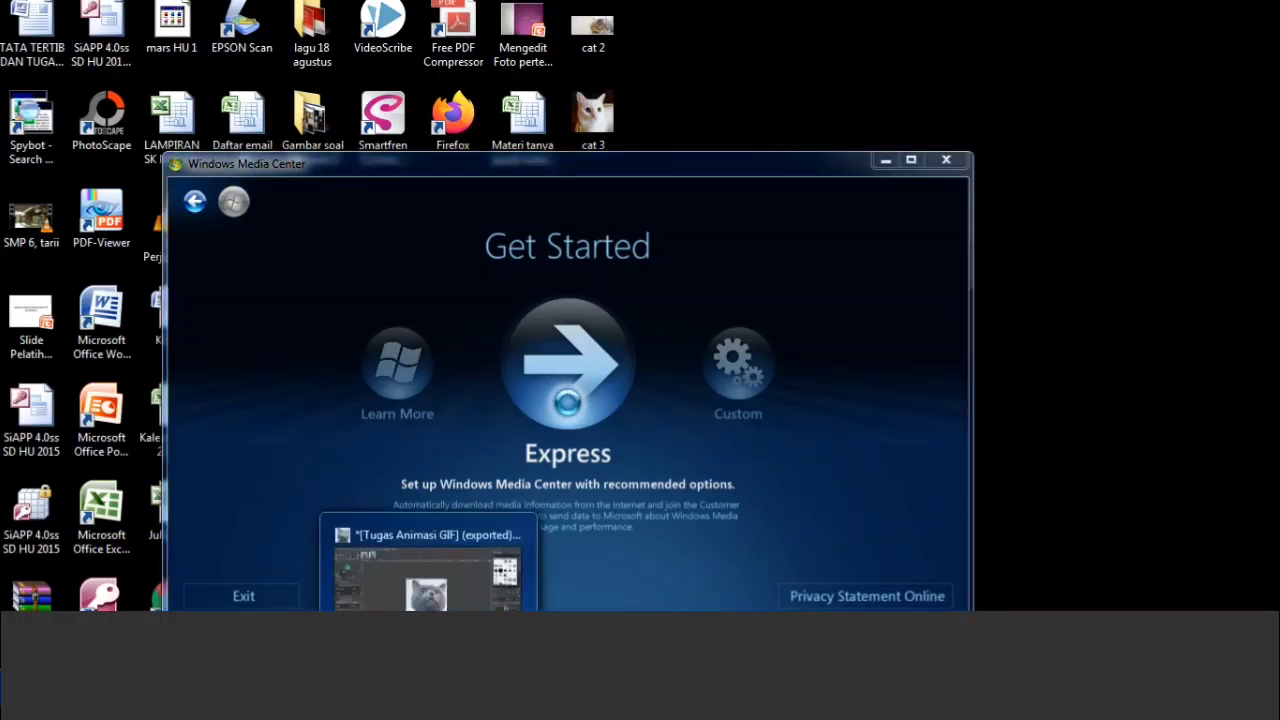
Switch back to GIMP, open the animation playback preview of the exported image, and play it.
left_click(431, 594)
left_click(312, 18)
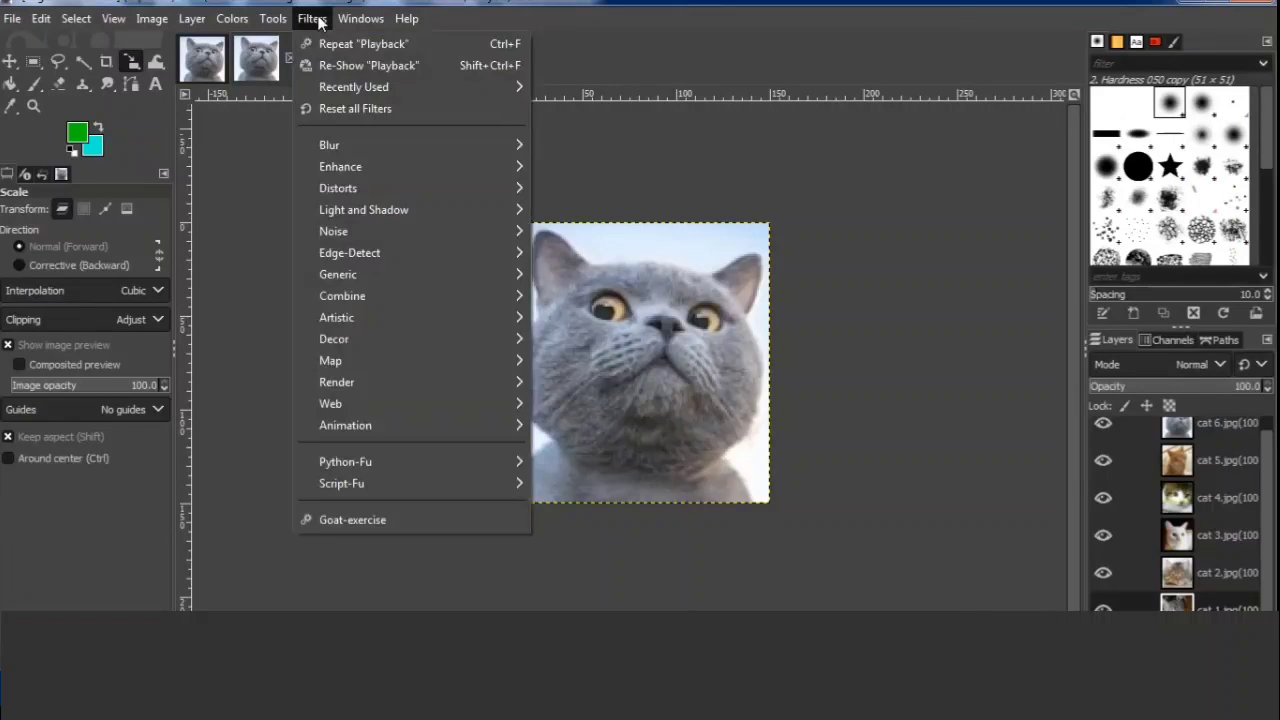
left_click(310, 16)
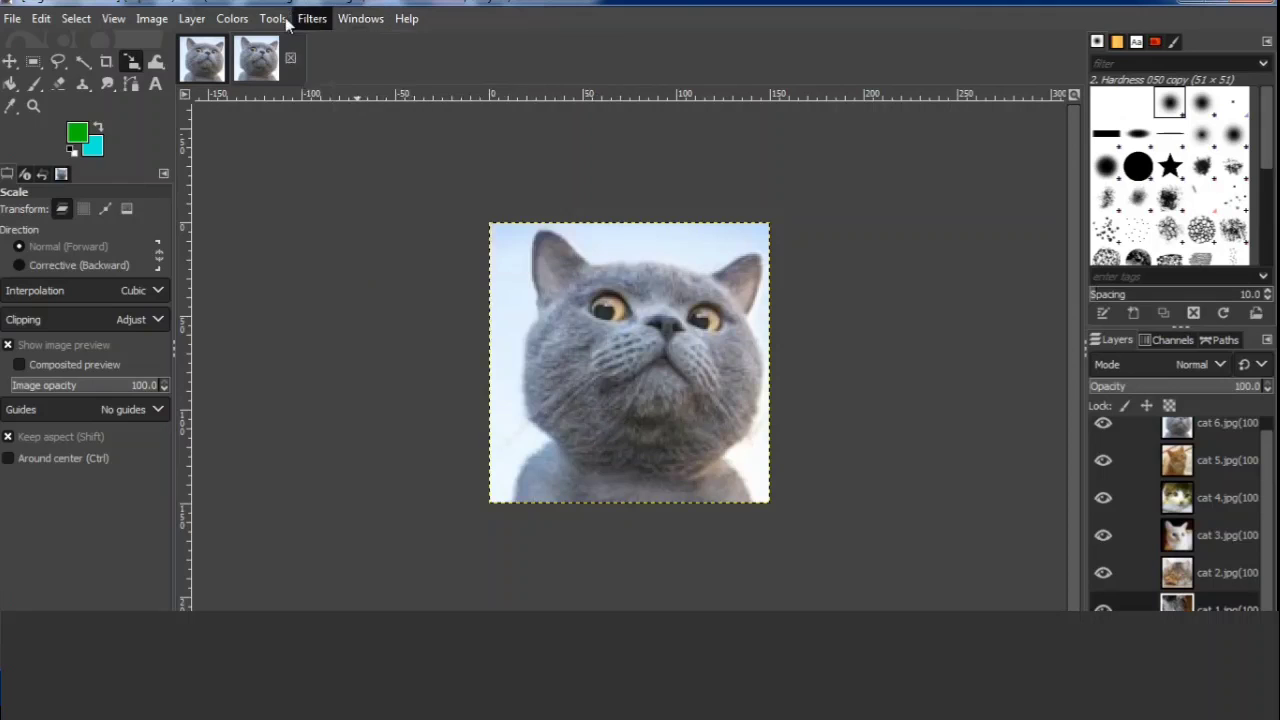
left_click(312, 18)
mouse_move(419, 425)
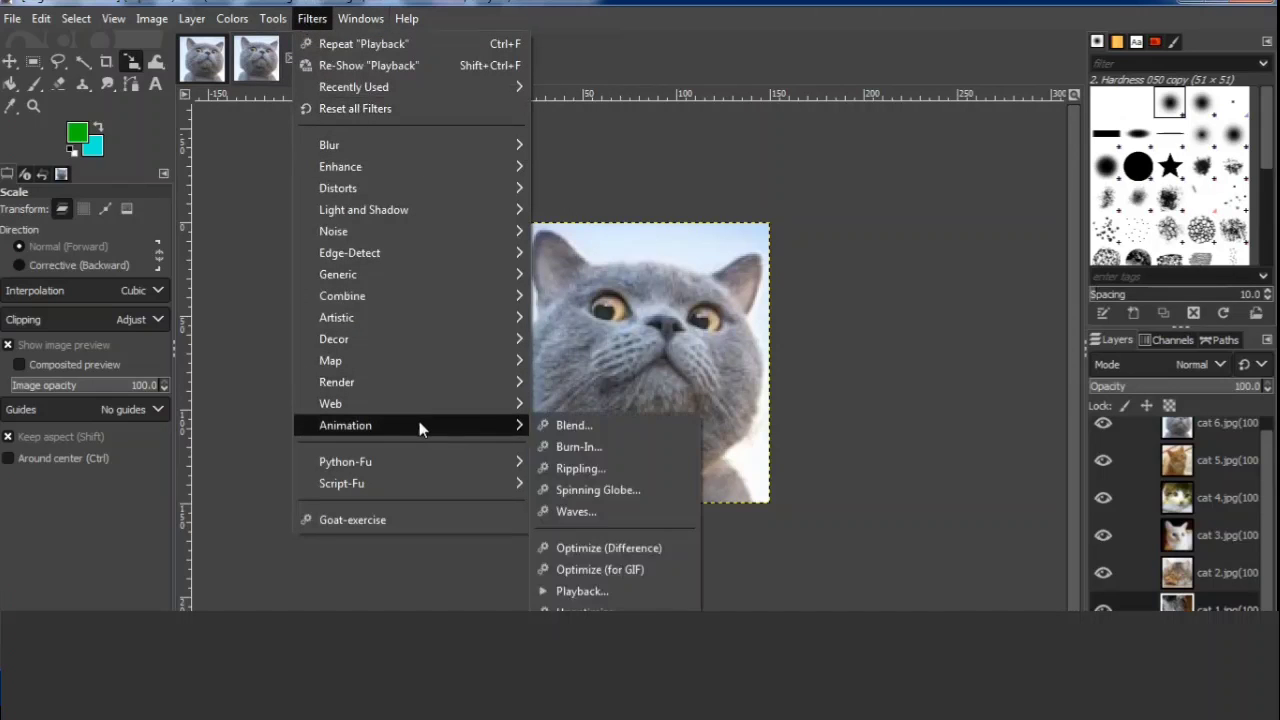
left_click(626, 594)
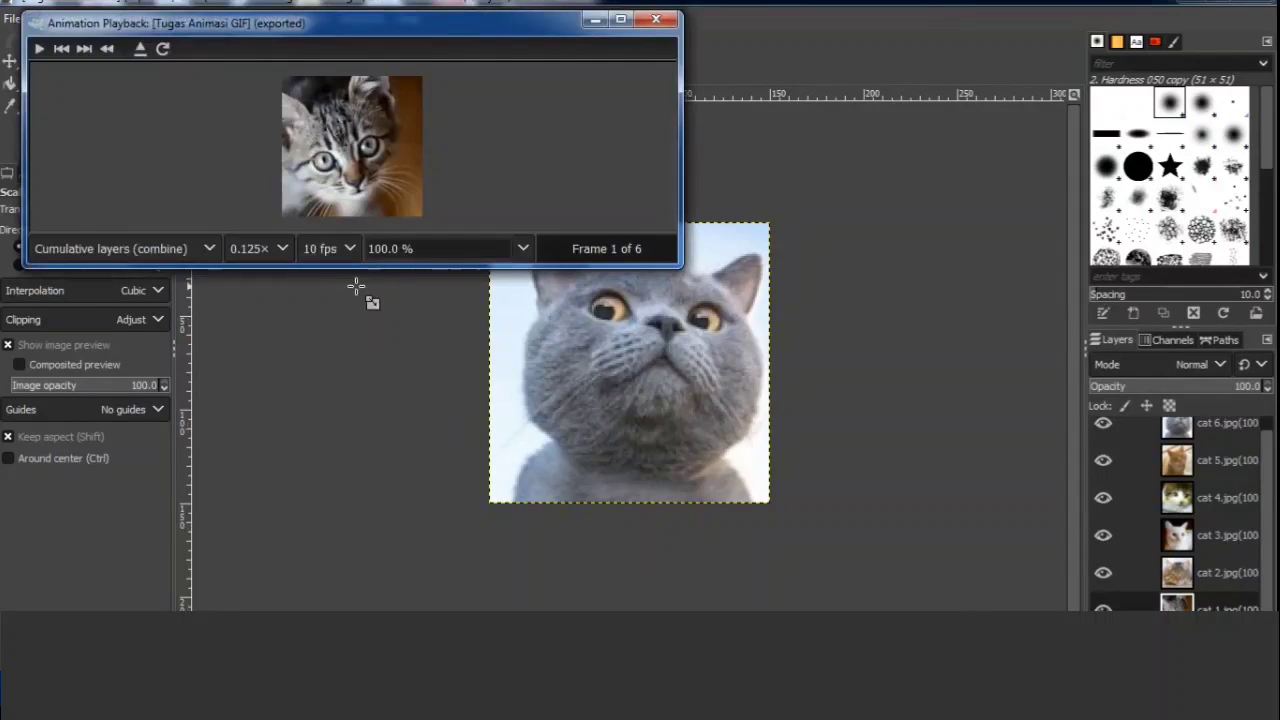
left_click(39, 48)
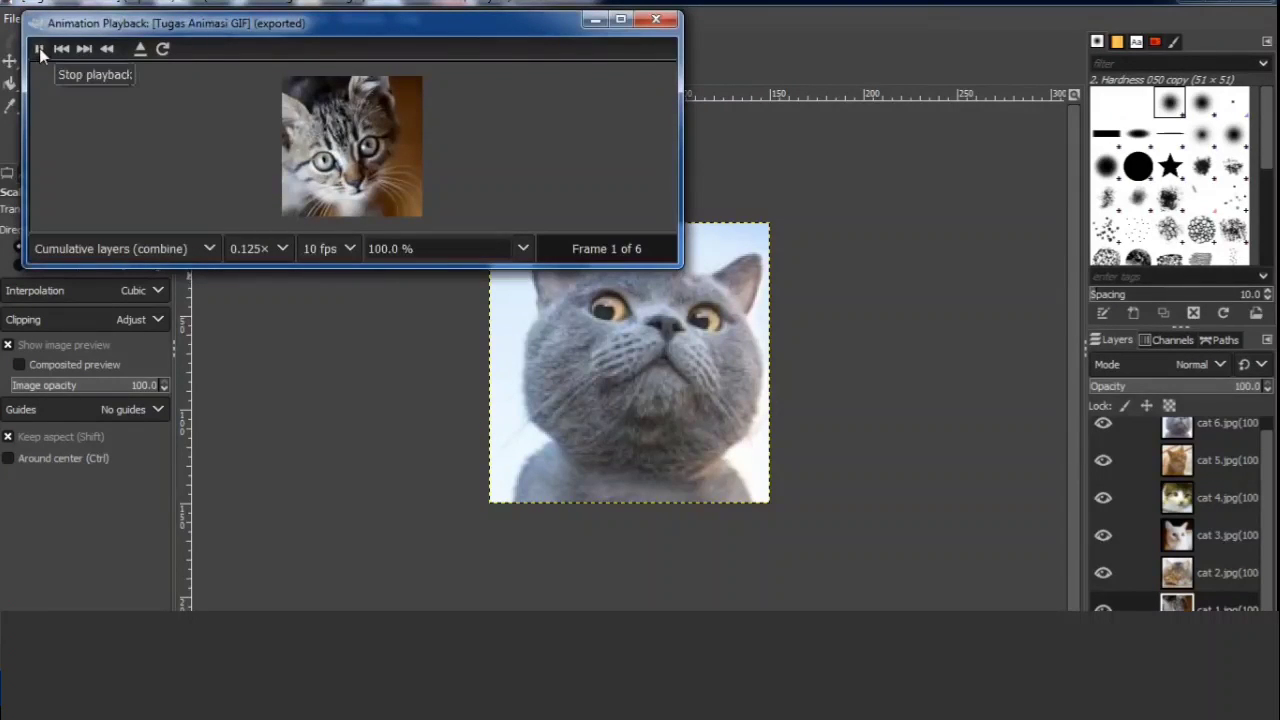